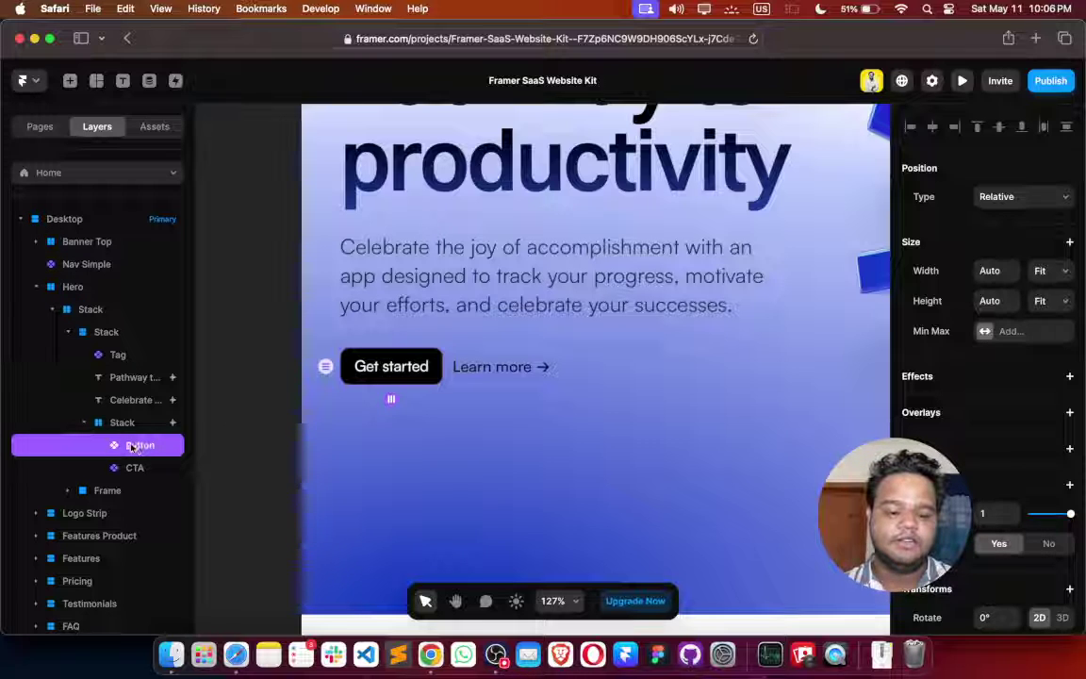
# Wrap the hero's Get started button in a stack and add a Fixed overlay to that stack
pyautogui.rightClick(134, 447)
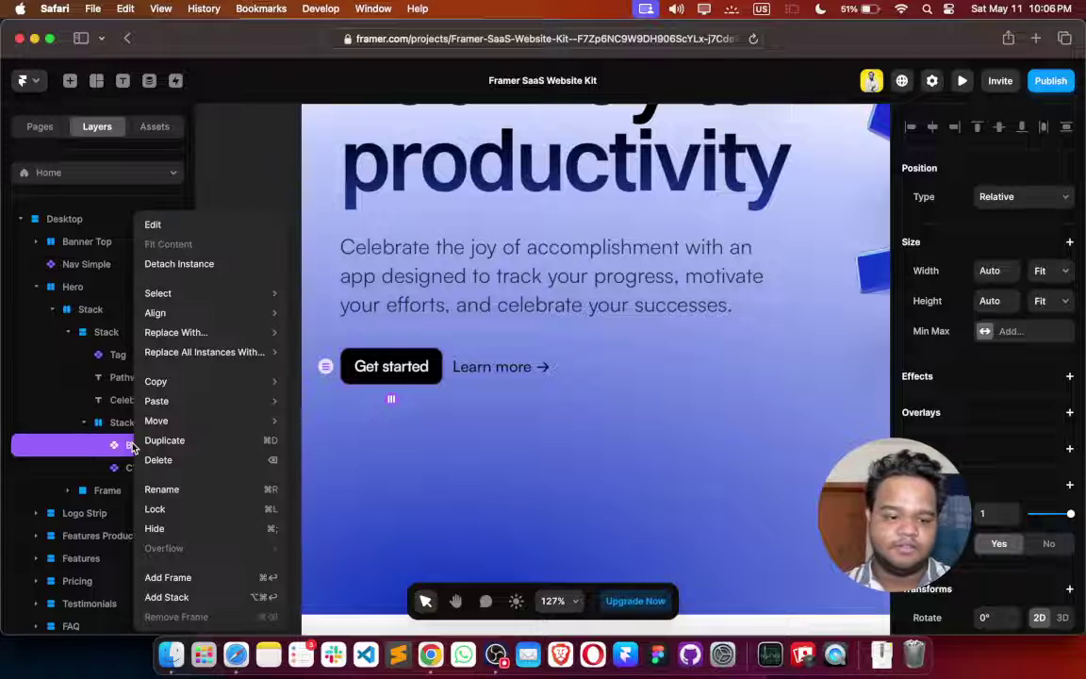
pyautogui.click(167, 600)
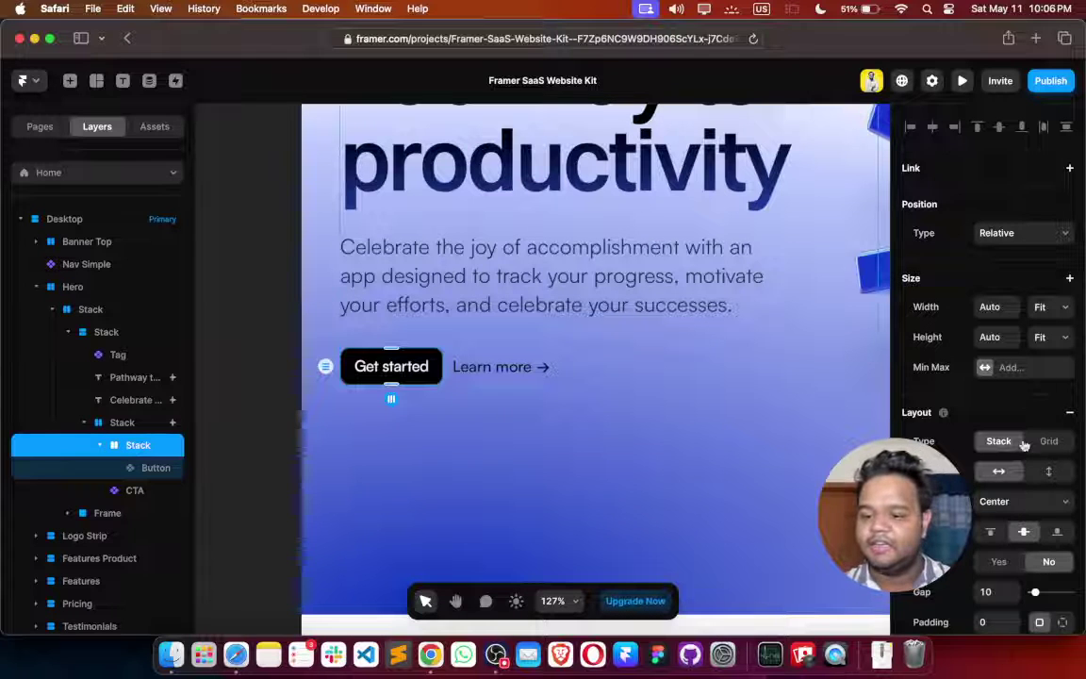
pyautogui.scroll(-5, 1025, 436)
pyautogui.scroll(-1, 1024, 436)
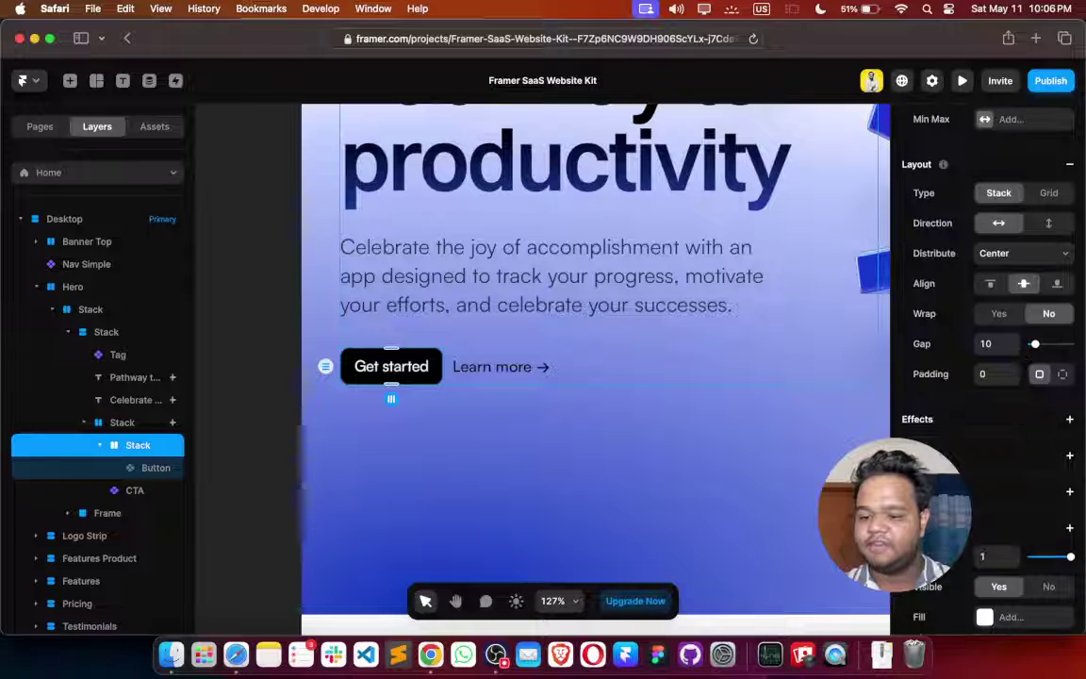
pyautogui.click(1071, 456)
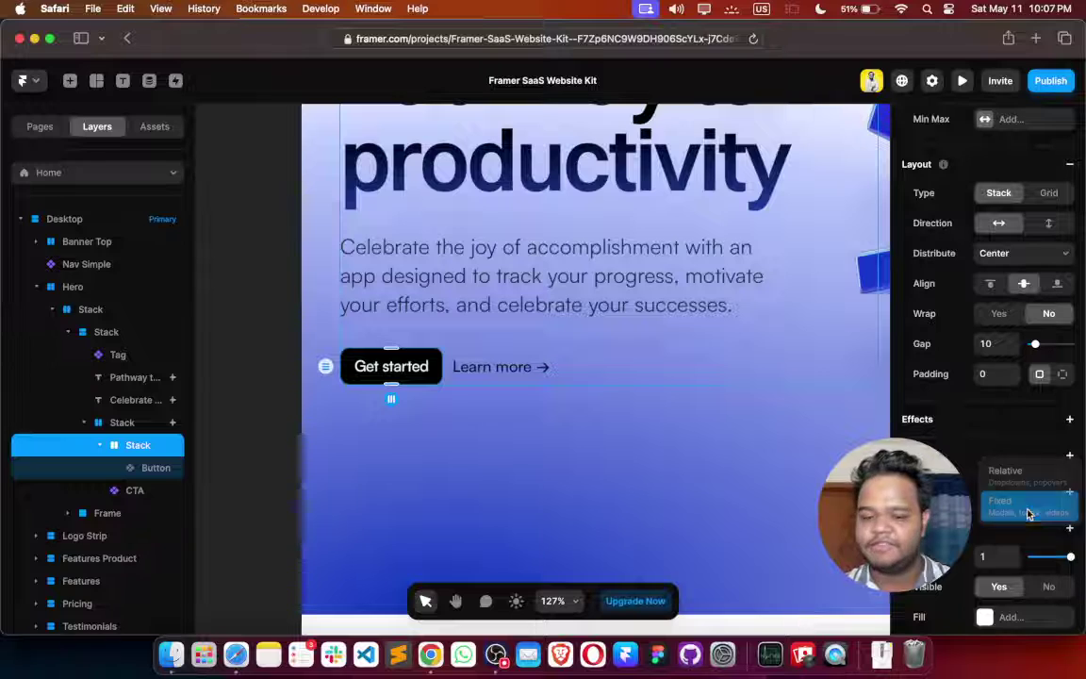
pyautogui.click(1029, 510)
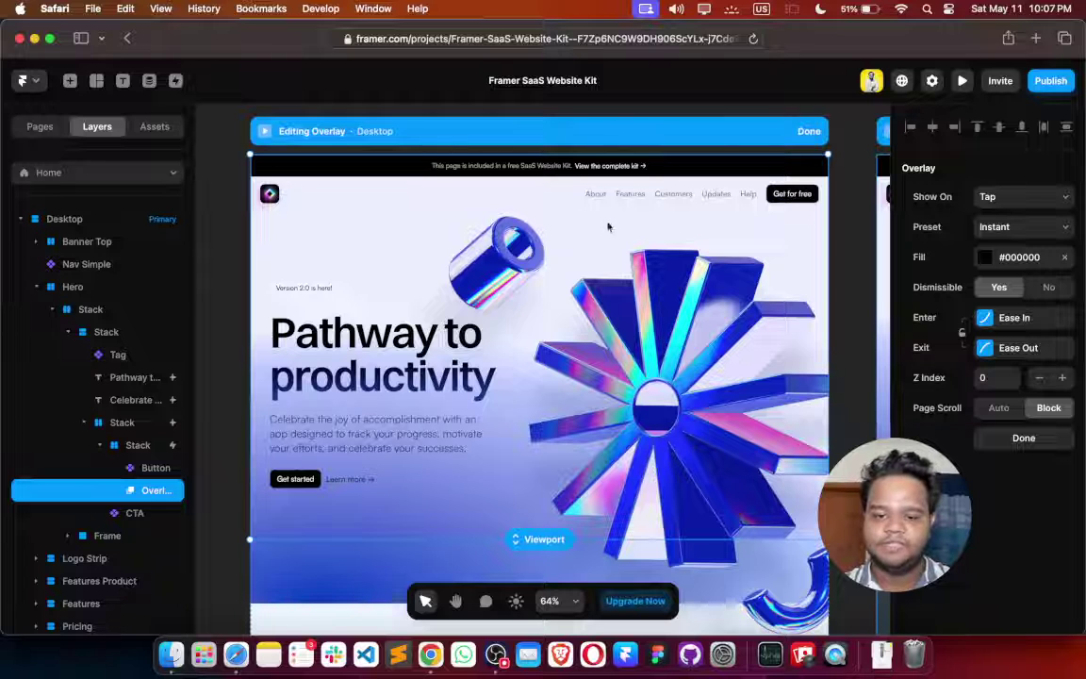
# Change the overlay's fill to white #FFFFFF and raise its opacity to nearly full
pyautogui.click(986, 257)
pyautogui.click(696, 265)
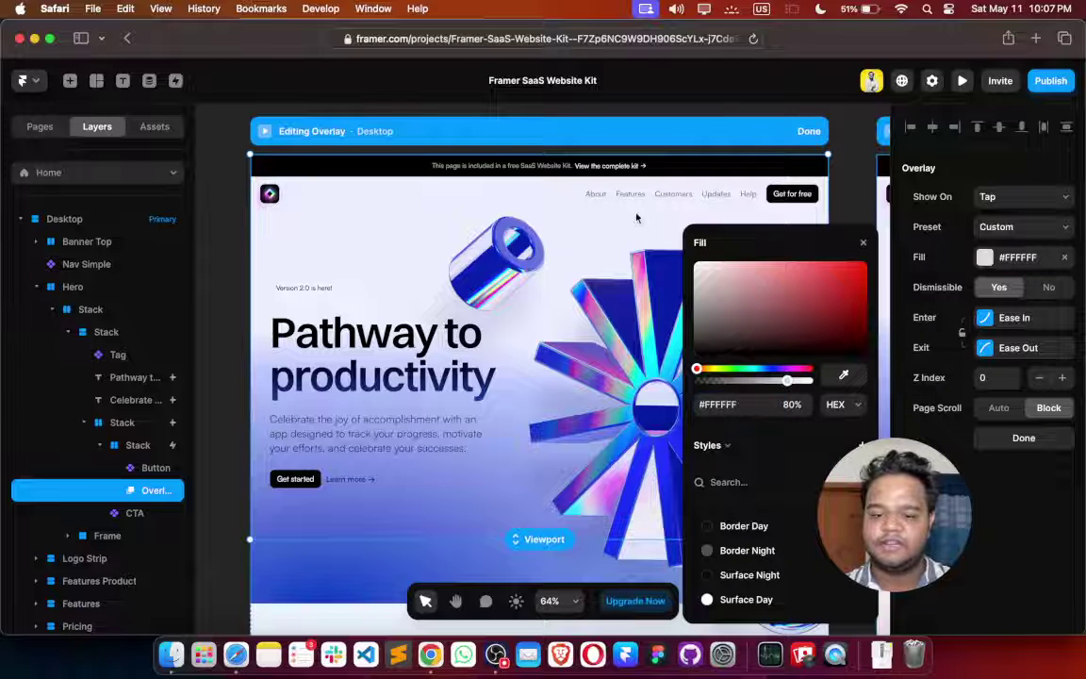
pyautogui.moveTo(789, 386); pyautogui.dragTo(810, 386)
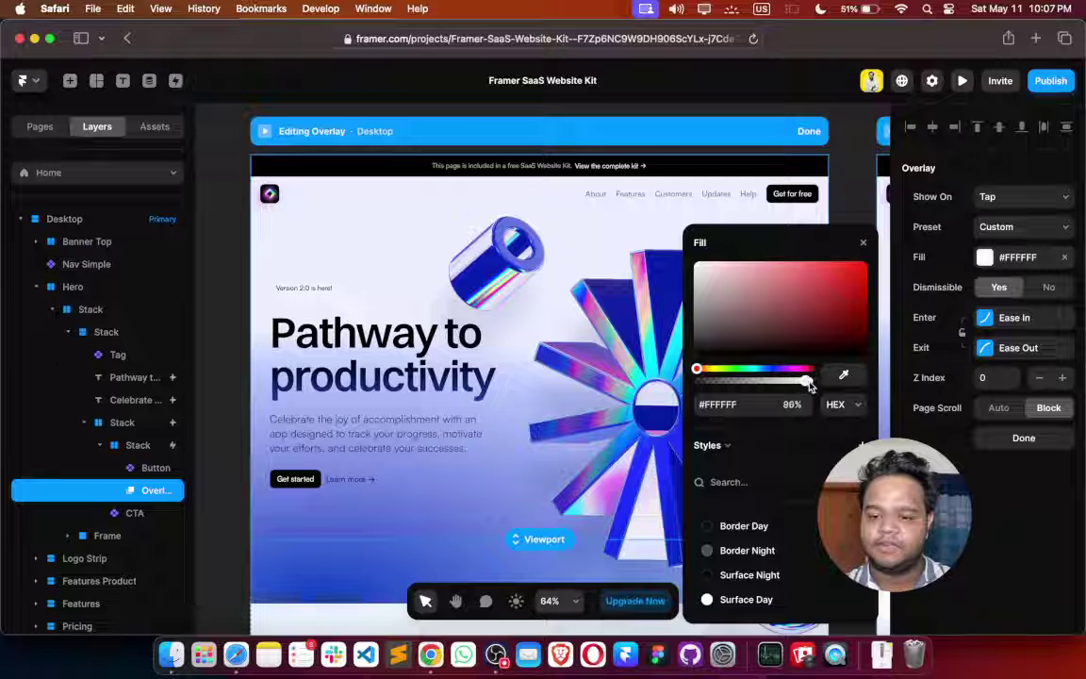
pyautogui.click(971, 471)
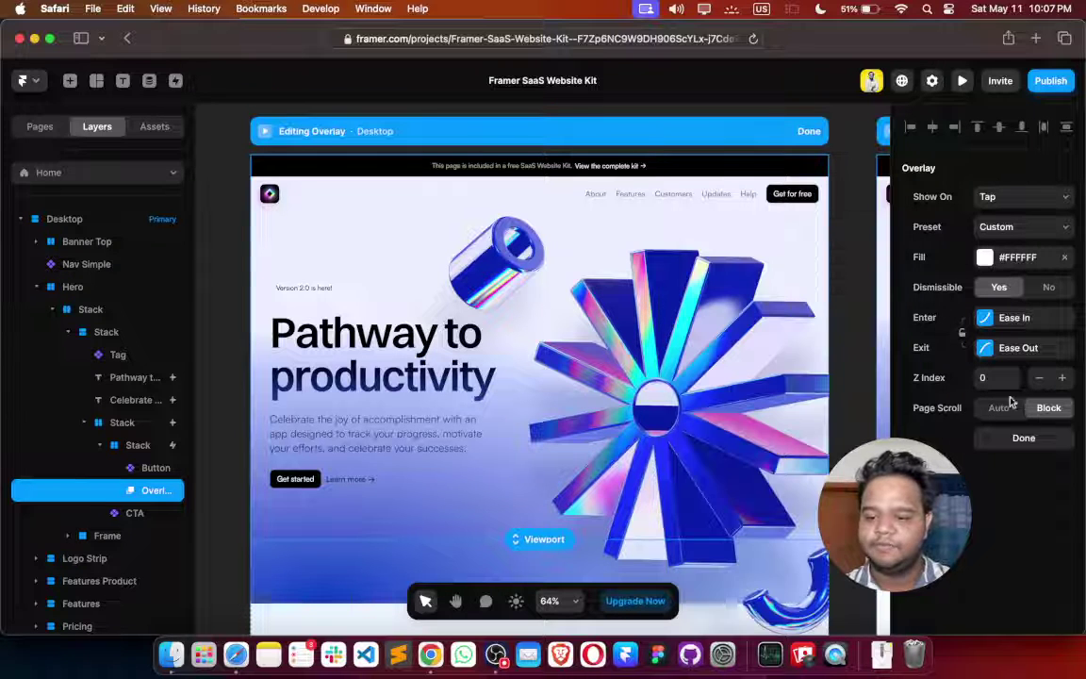
# Raise the overlay's Z Index to 10
pyautogui.click(1060, 381)
pyautogui.click(1059, 381)
pyautogui.click(1060, 381)
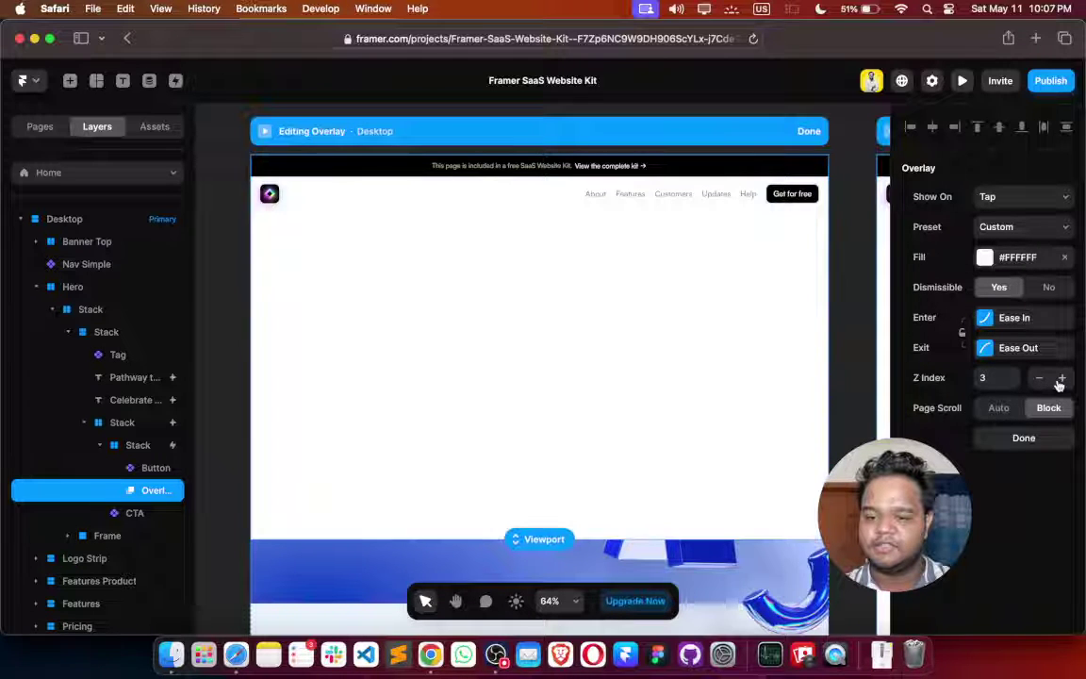
pyautogui.click(1060, 381)
pyautogui.click(1059, 380)
pyautogui.click(1060, 381)
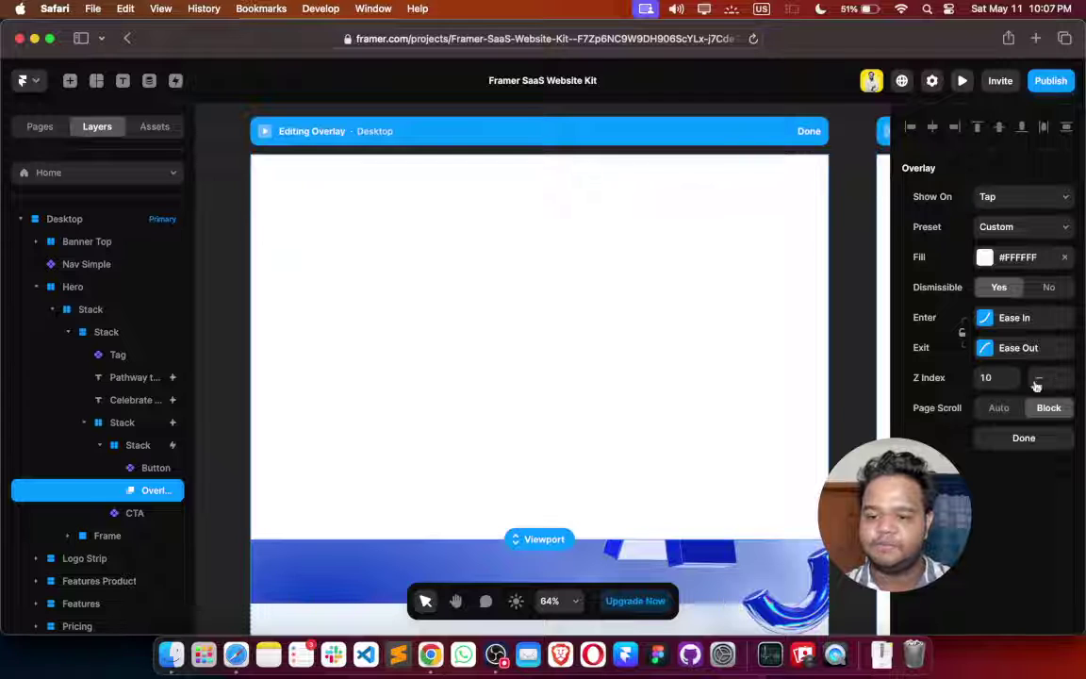
pyautogui.click(870, 390)
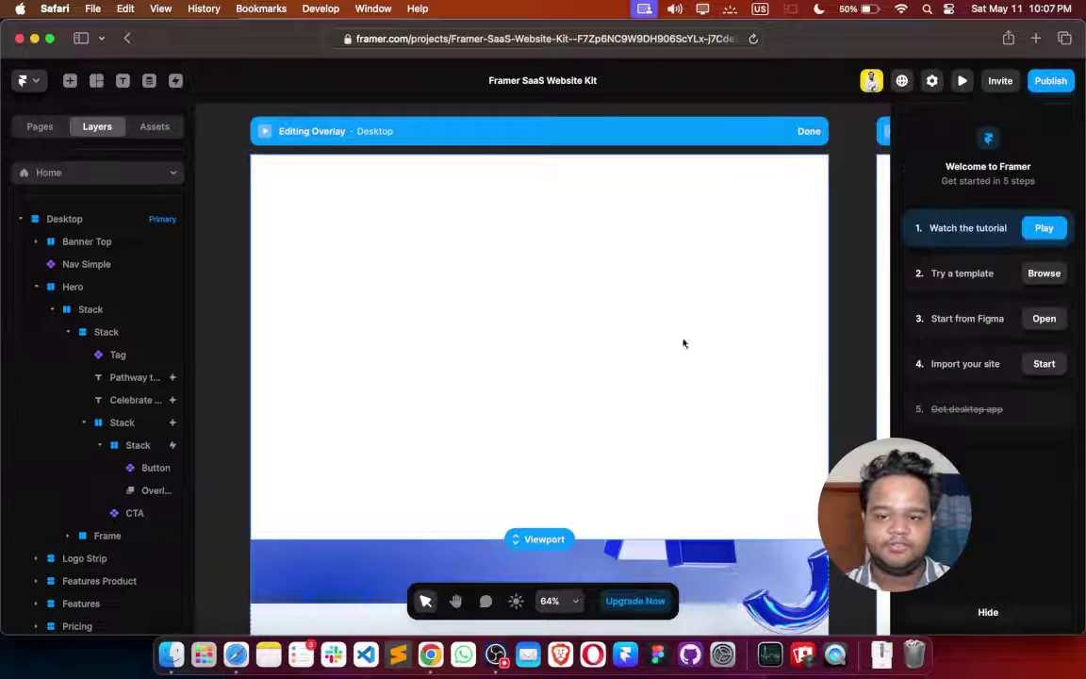
# Draw a wide, thin frame about 1394 by 73 on the empty canvas beside the Desktop overlay
pyautogui.scroll(-5, 608, 365)
pyautogui.click(611, 353)
pyautogui.hscroll(-2, 595, 345)
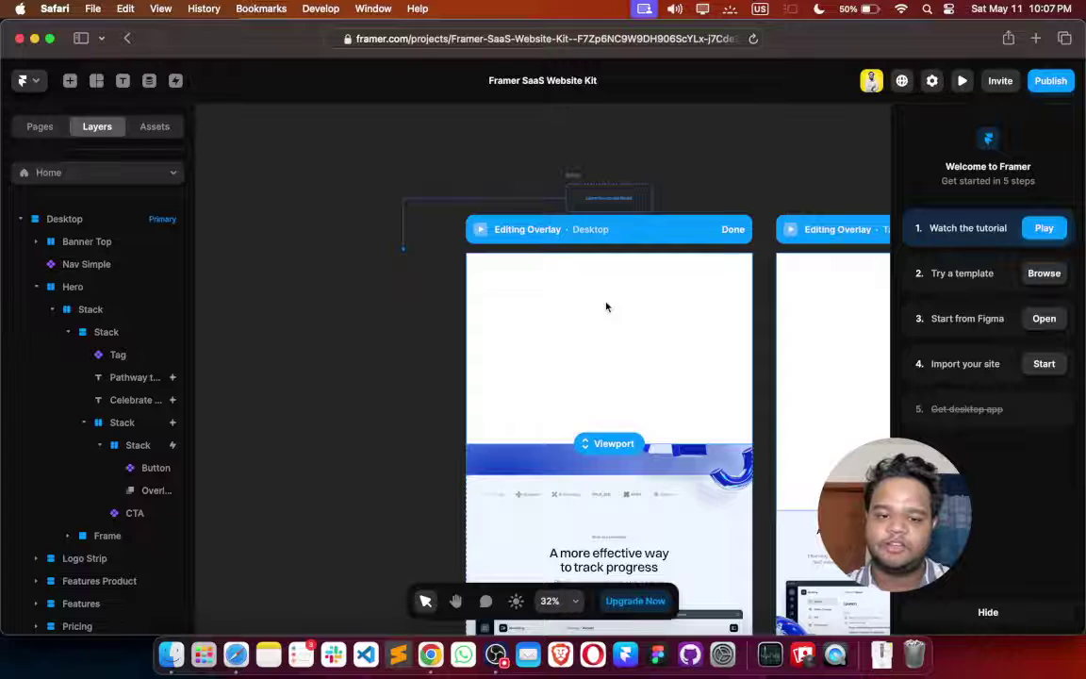
pyautogui.hscroll(-5, 606, 306)
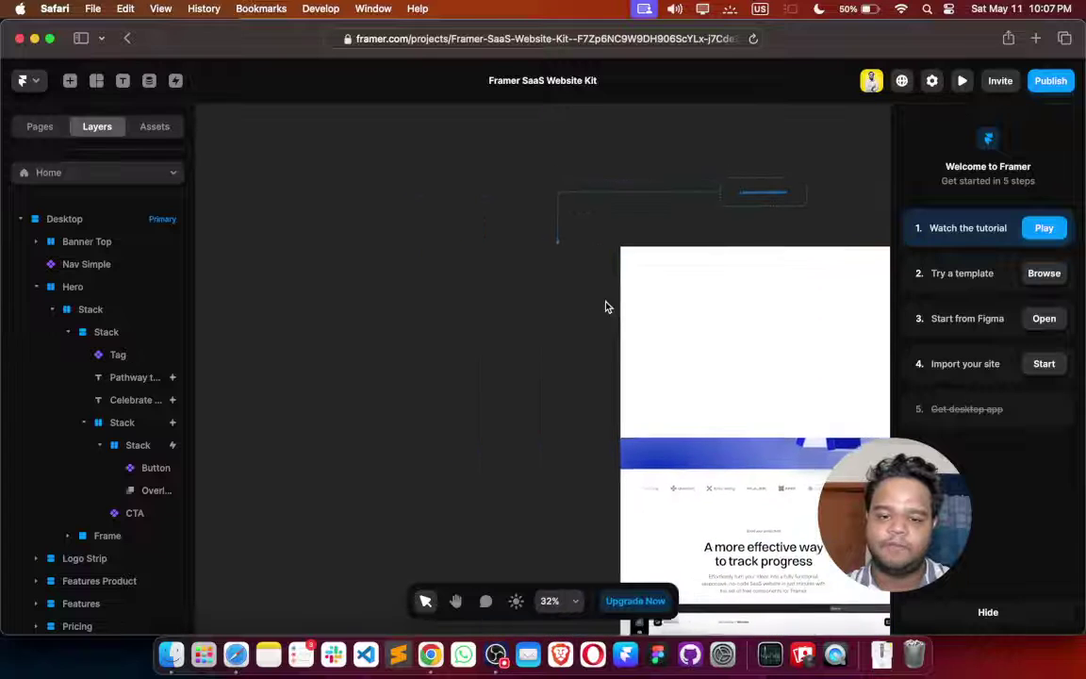
pyautogui.click(76, 81)
pyautogui.click(96, 81)
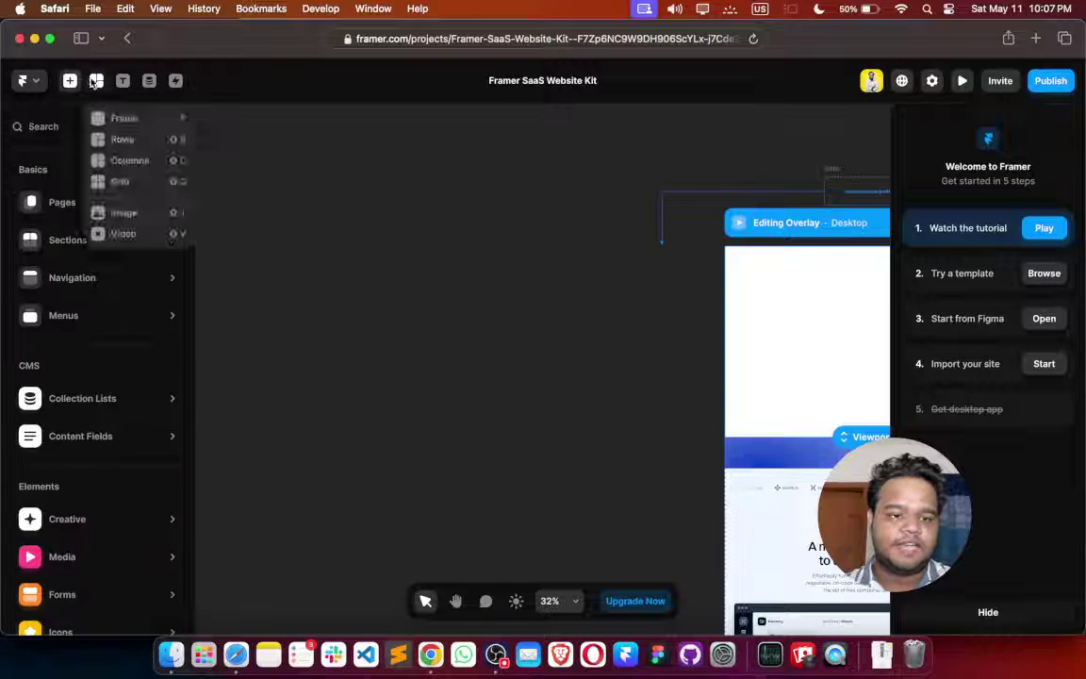
pyautogui.click(164, 126)
pyautogui.moveTo(325, 236); pyautogui.dragTo(658, 251)
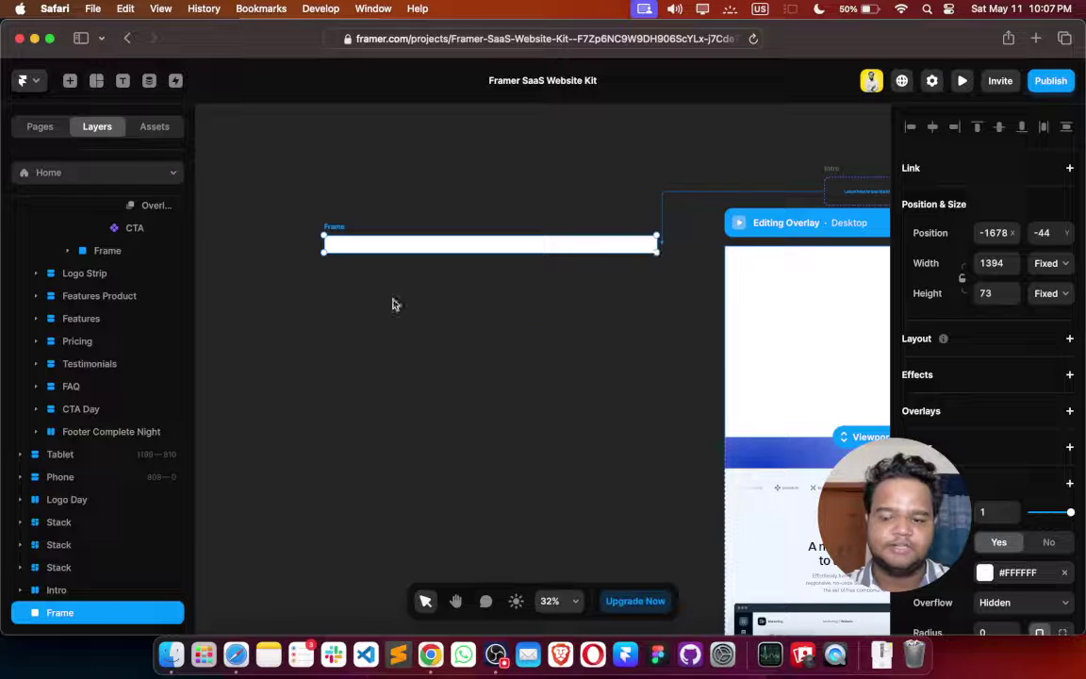
pyautogui.click(340, 293)
# Insert a Feather icon on the canvas just below the new frame
pyautogui.click(70, 81)
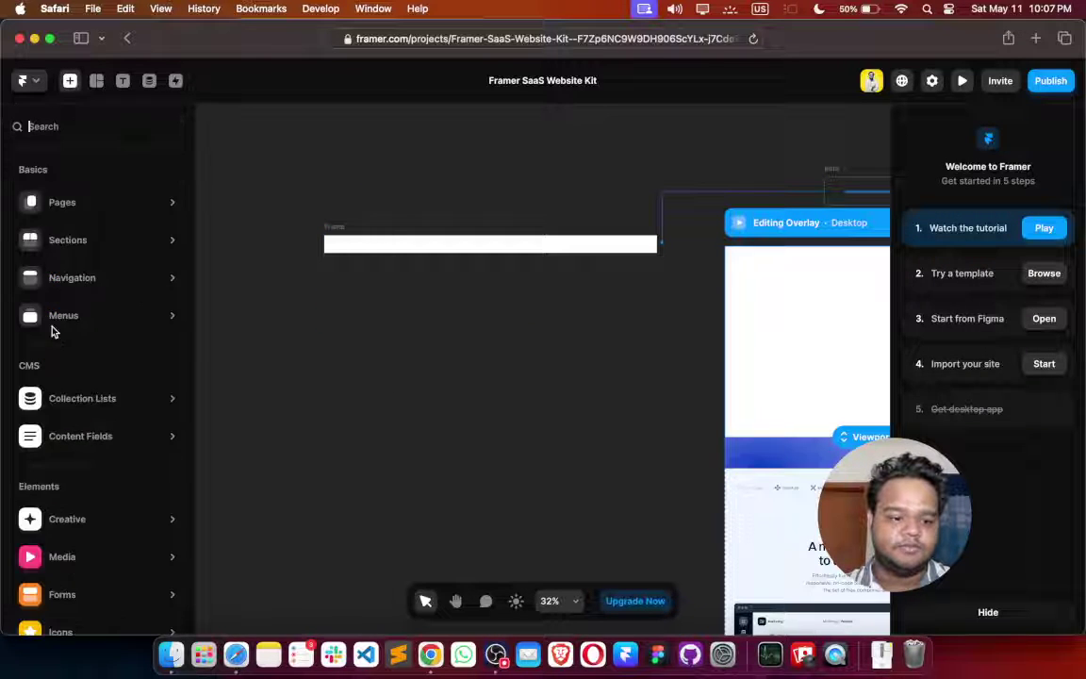
pyautogui.scroll(-3, 53, 330)
pyautogui.moveTo(54, 487)
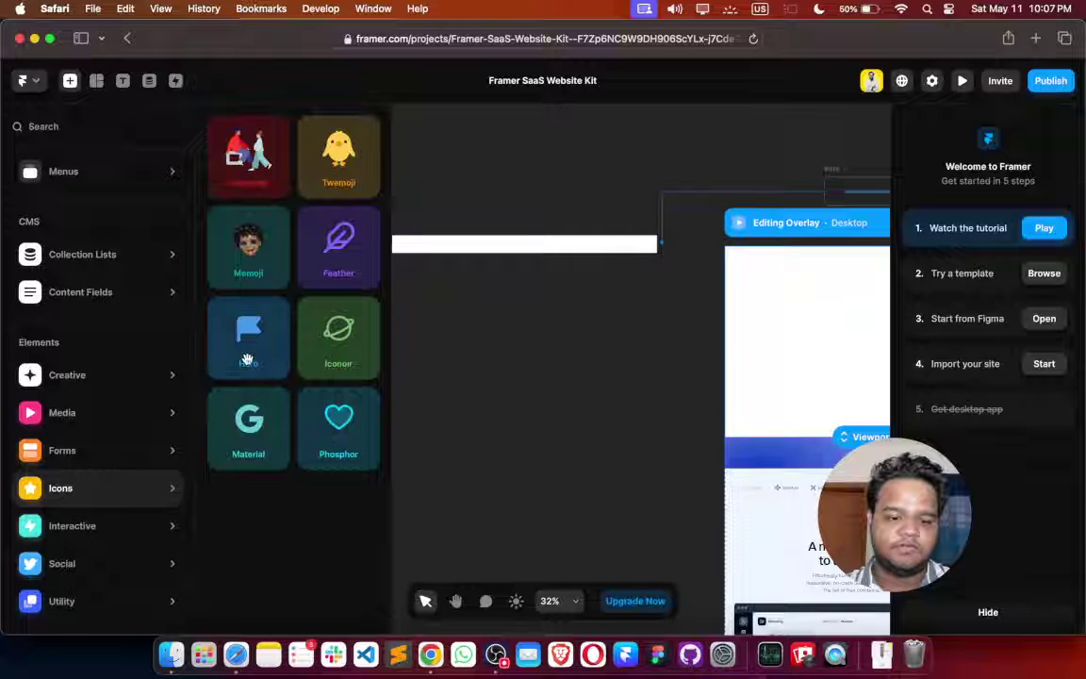
pyautogui.moveTo(331, 241); pyautogui.dragTo(514, 297)
pyautogui.hotkey('shift', '2')
pyautogui.scroll(3, 566, 359)
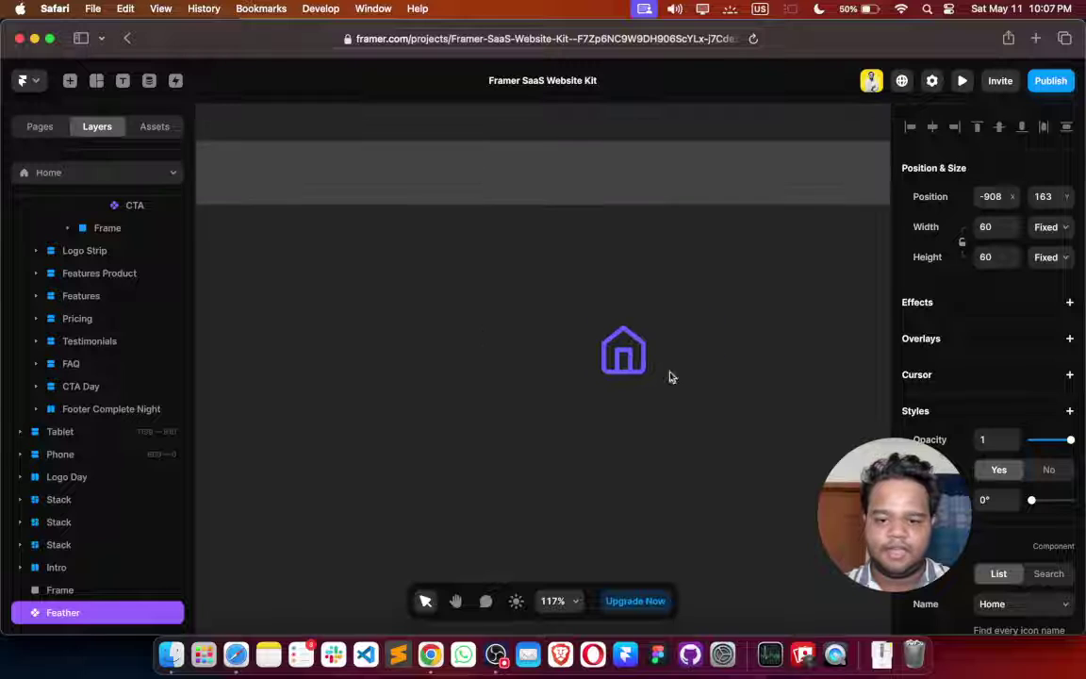
pyautogui.scroll(2, 584, 283)
pyautogui.scroll(-3, 528, 213)
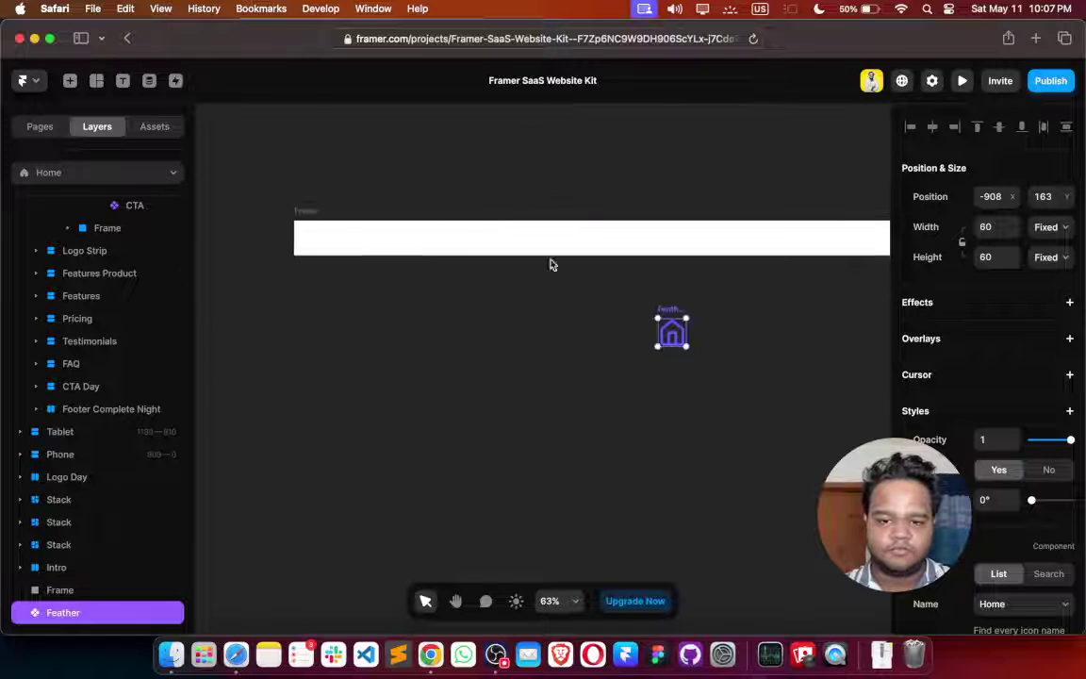
# Set the Feather icon's color to #000000 and switch its icon name to X
pyautogui.scroll(-3, 1003, 472)
pyautogui.click(984, 561)
pyautogui.moveTo(713, 347); pyautogui.dragTo(613, 463)
pyautogui.click(614, 463)
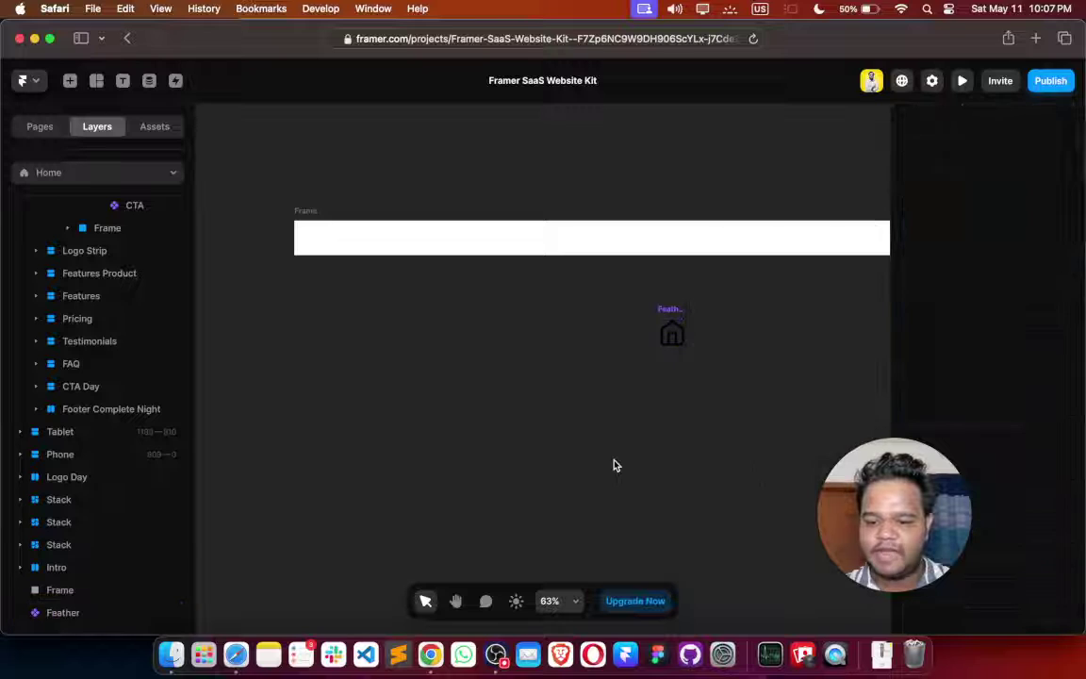
pyautogui.click(671, 332)
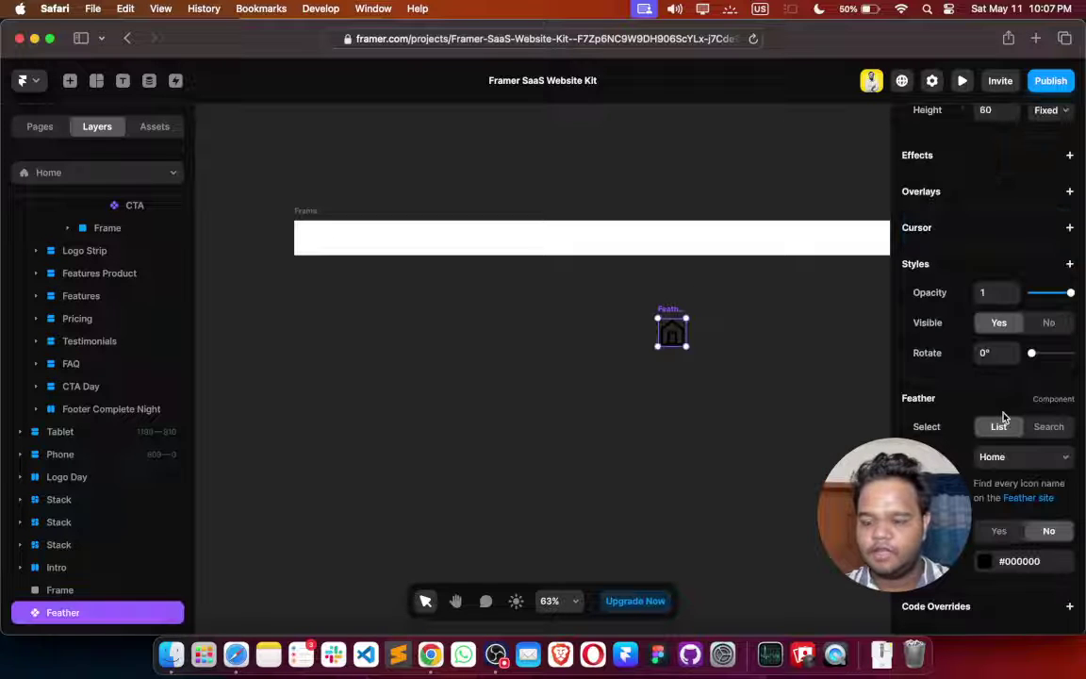
pyautogui.click(1029, 456)
pyautogui.press('x')
pyautogui.press('Return')
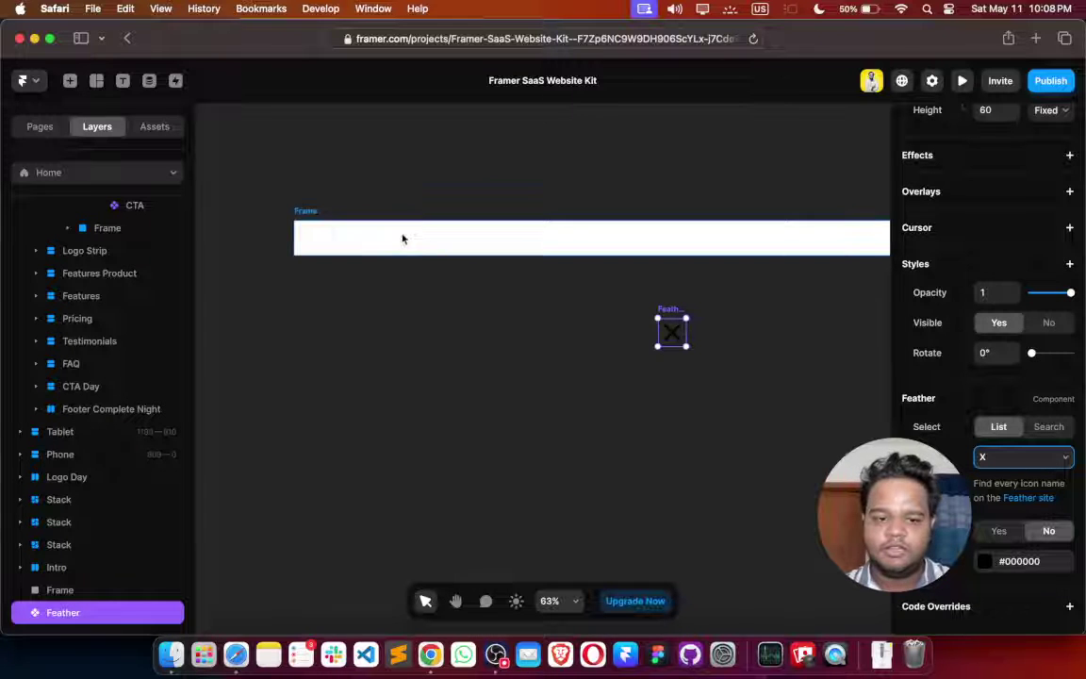
# Wrap the wide white frame in a stack and delete the original frame nested inside it
pyautogui.click(340, 236)
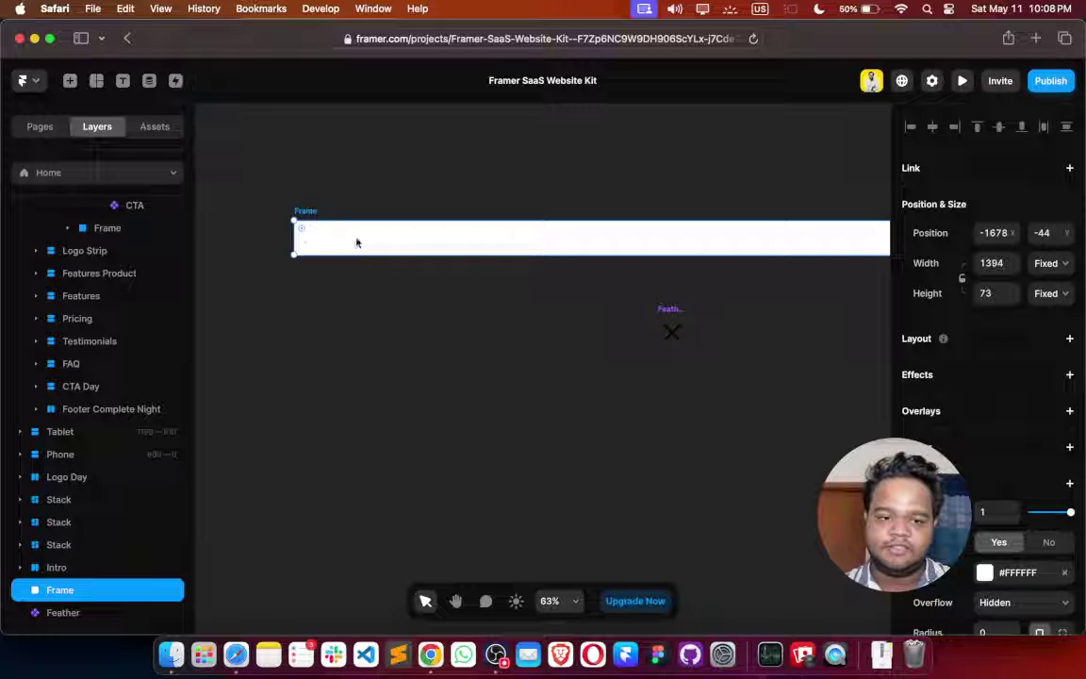
pyautogui.rightClick(299, 219)
pyautogui.click(318, 568)
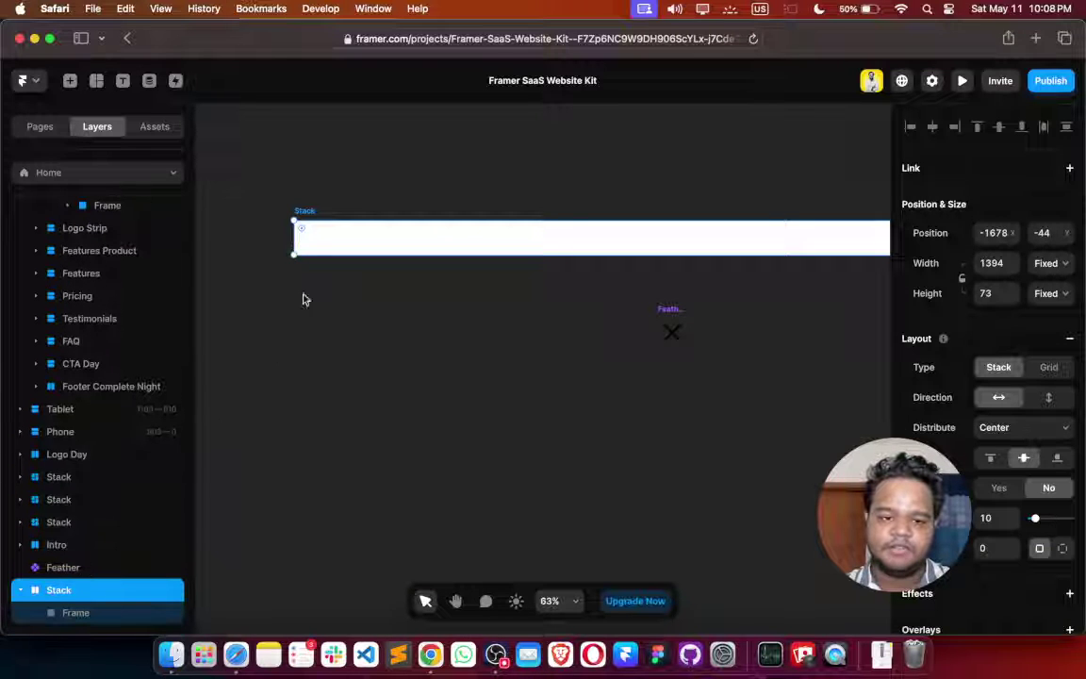
pyautogui.click(68, 611)
pyautogui.press('Delete')
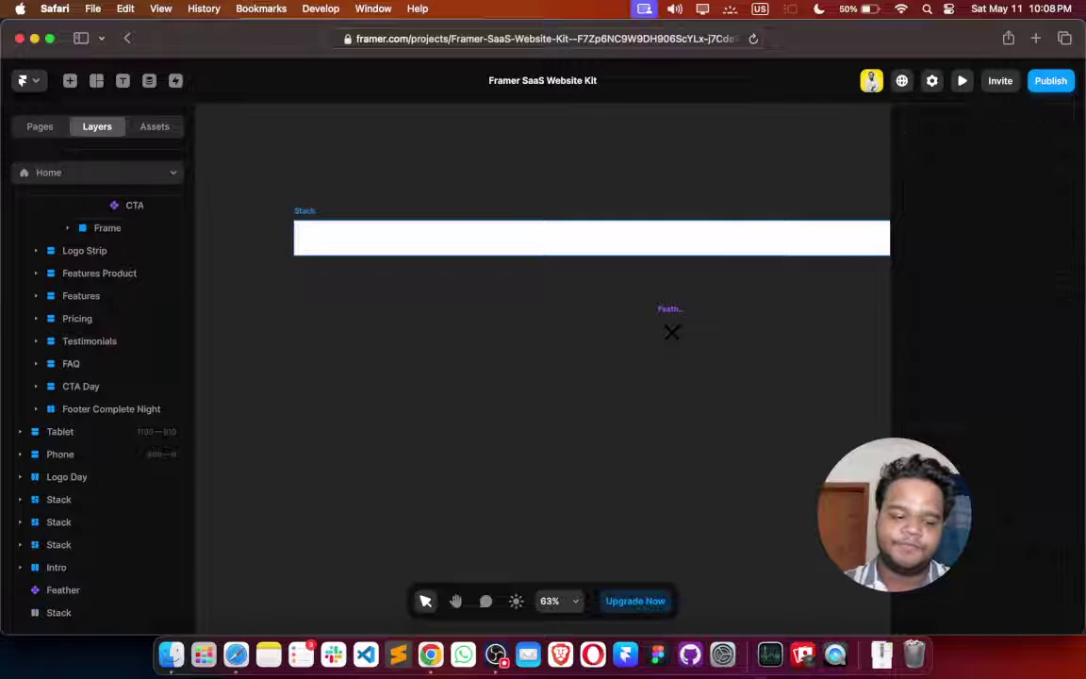
# Move the X icon into the wide white stack
pyautogui.scroll(5, 638, 362)
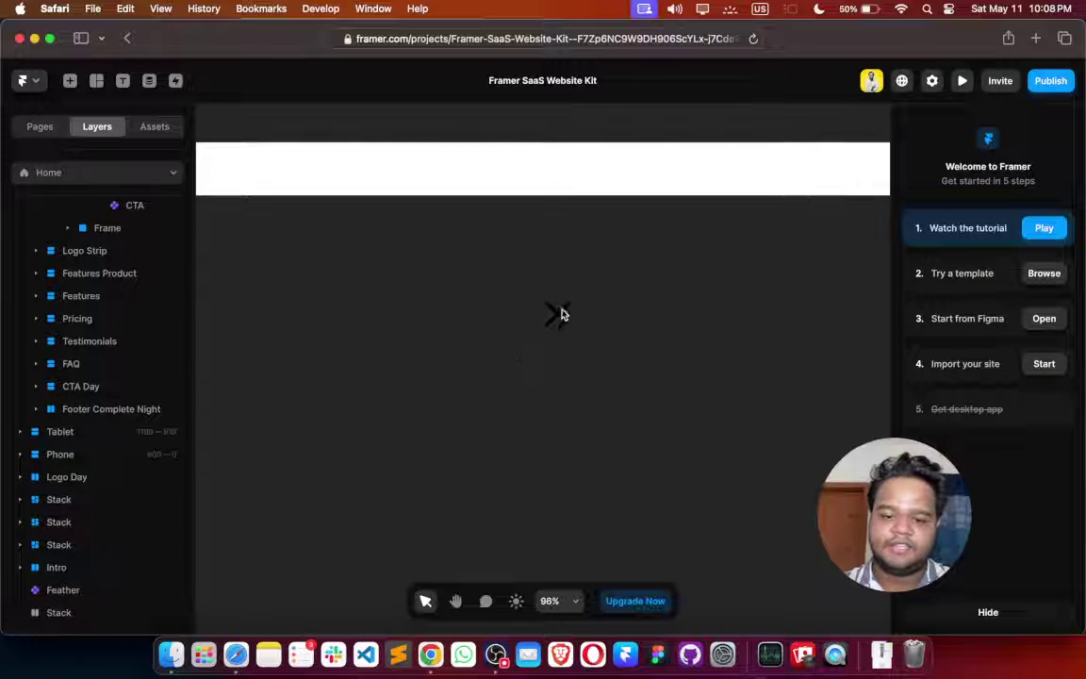
pyautogui.moveTo(550, 294); pyautogui.dragTo(508, 170)
pyautogui.scroll(2, 499, 175)
pyautogui.scroll(-5, 500, 175)
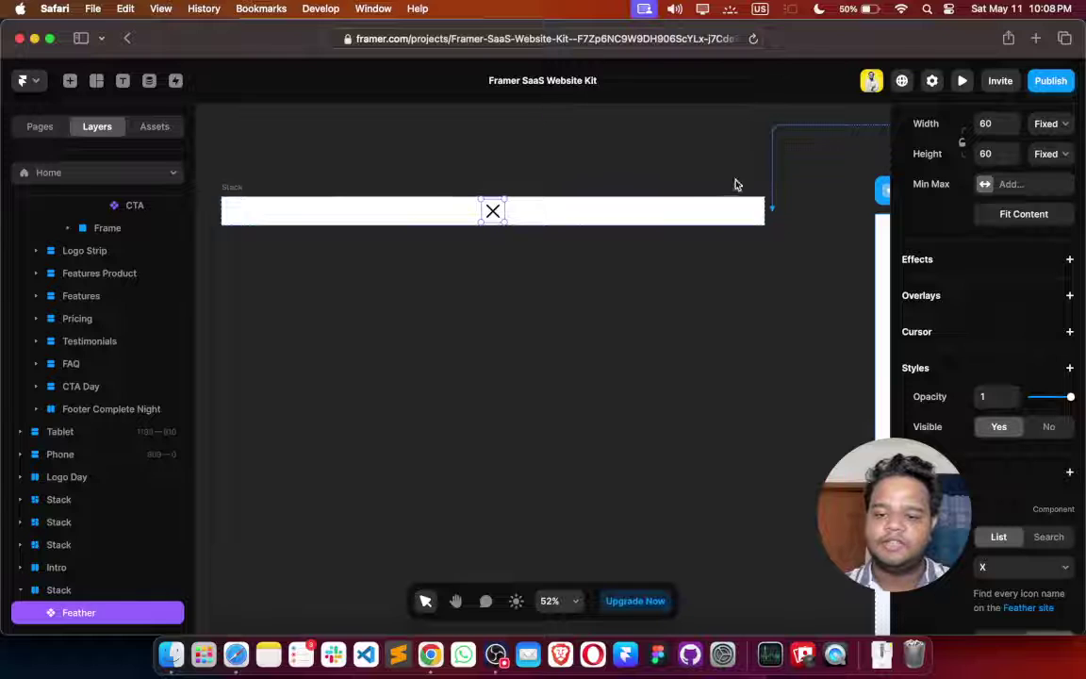
# Set the wide stack's Distribute option to End so the X icon sits at its far edge
pyautogui.click(238, 188)
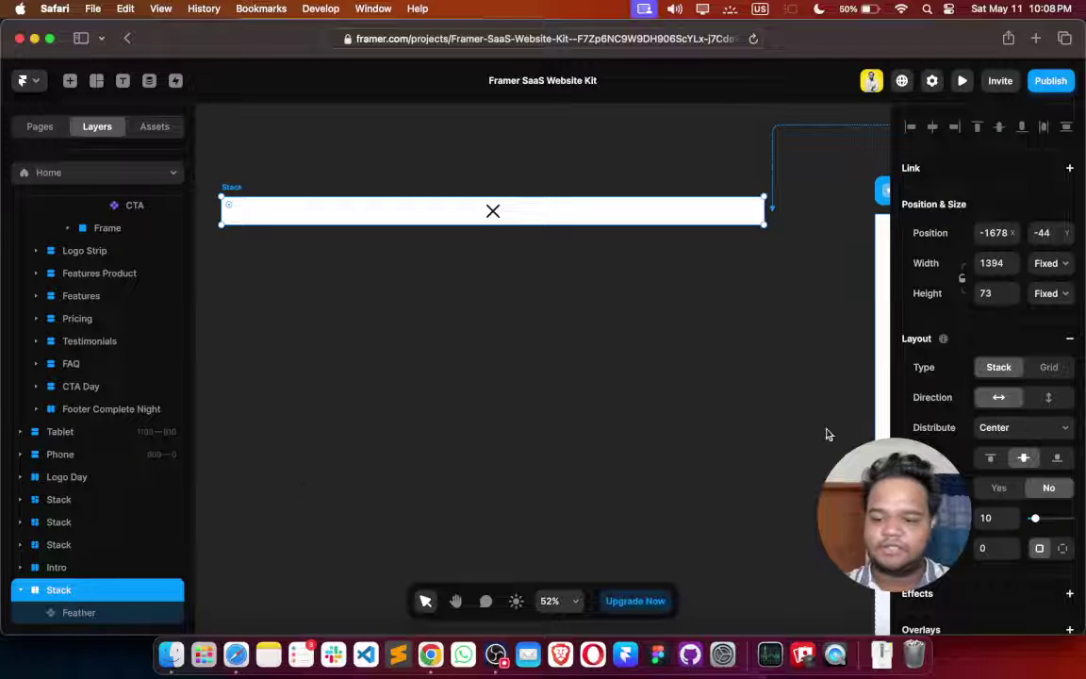
pyautogui.scroll(-5, 986, 495)
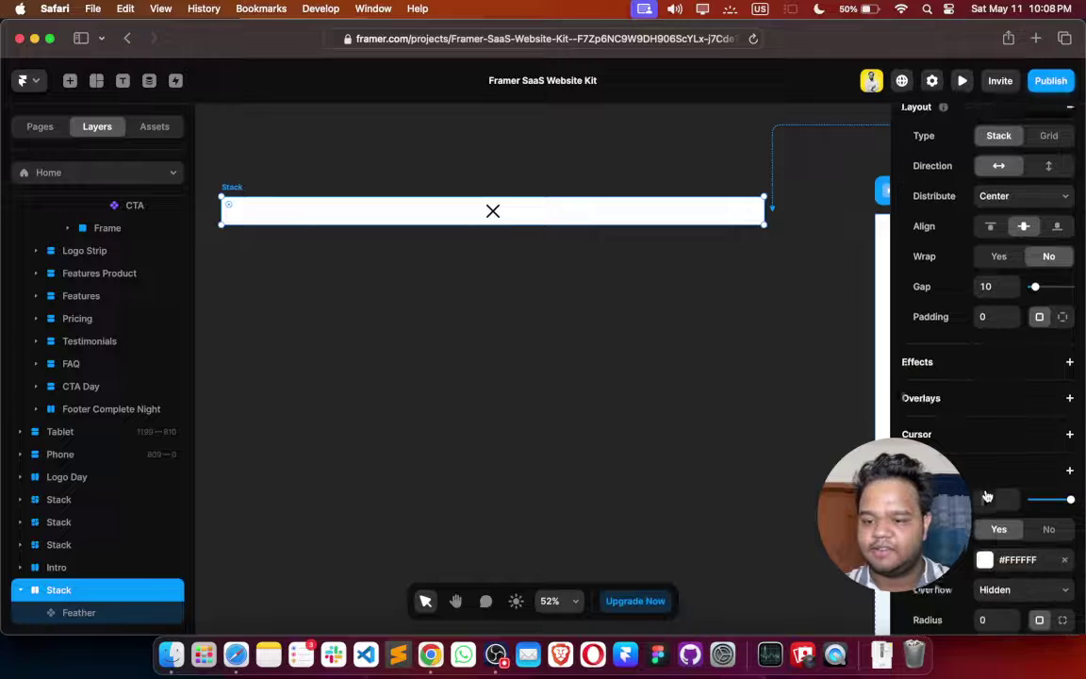
pyautogui.click(997, 193)
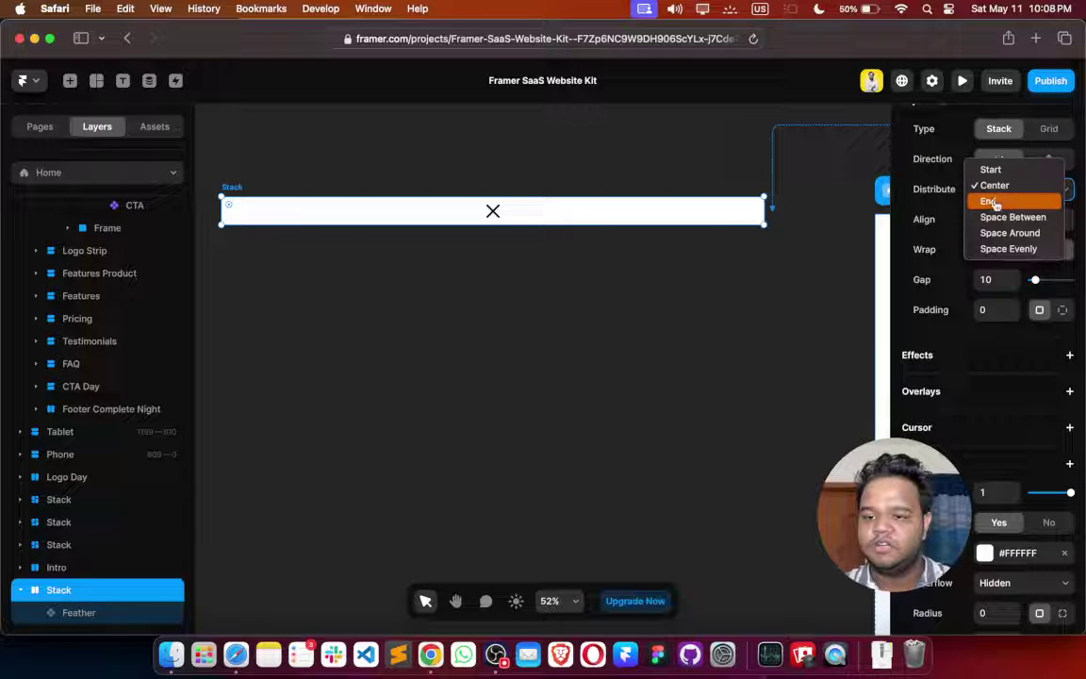
pyautogui.click(989, 203)
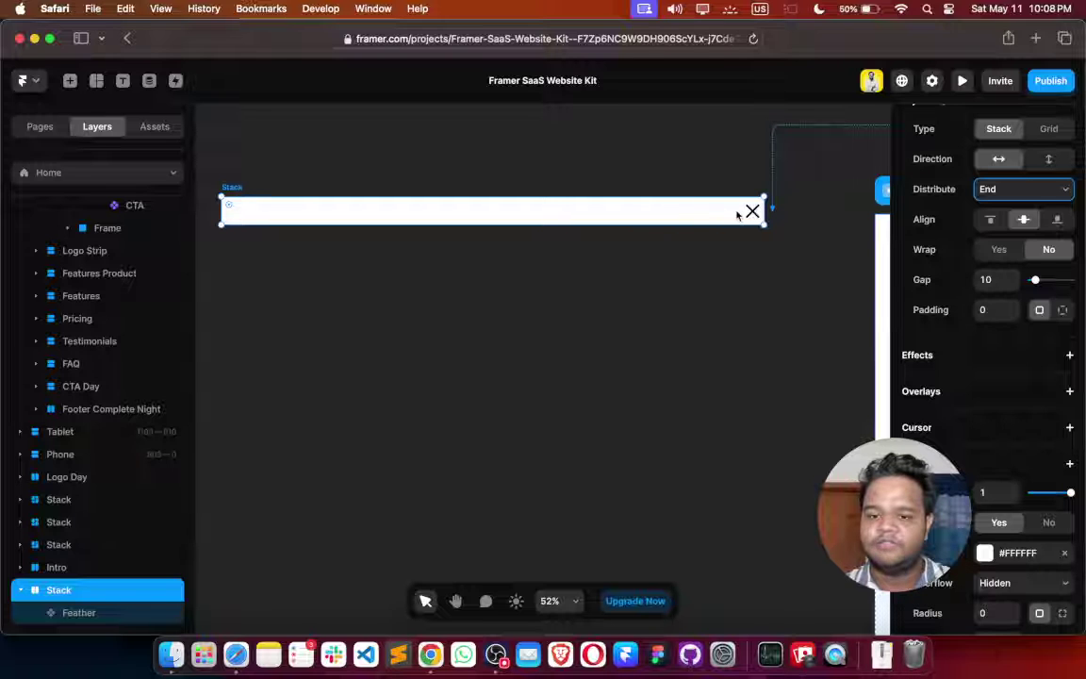
pyautogui.click(655, 285)
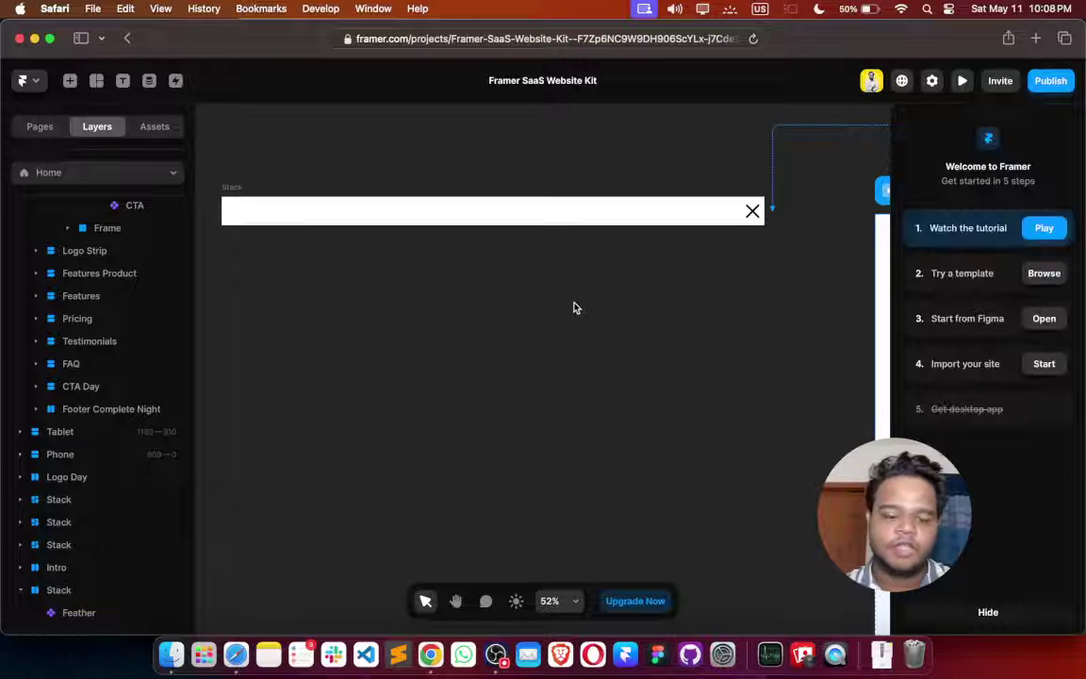
# Move the stack holding the X icon onto the white Desktop overlay
pyautogui.scroll(-2, 378, 308)
pyautogui.hscroll(3, 358, 308)
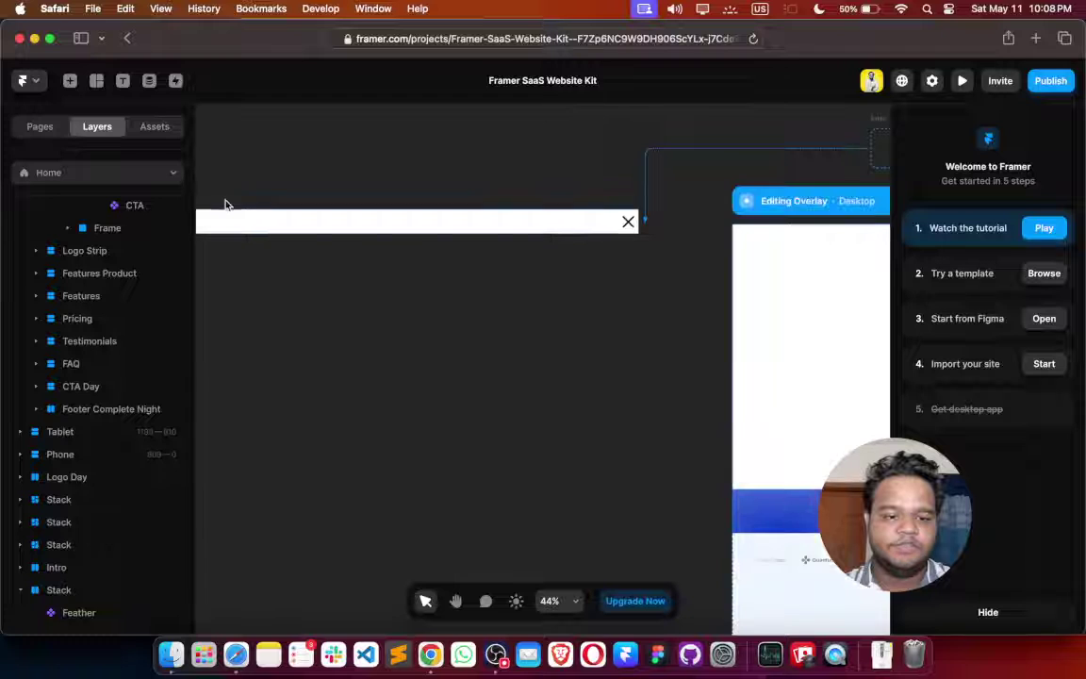
pyautogui.moveTo(284, 202); pyautogui.dragTo(500, 253)
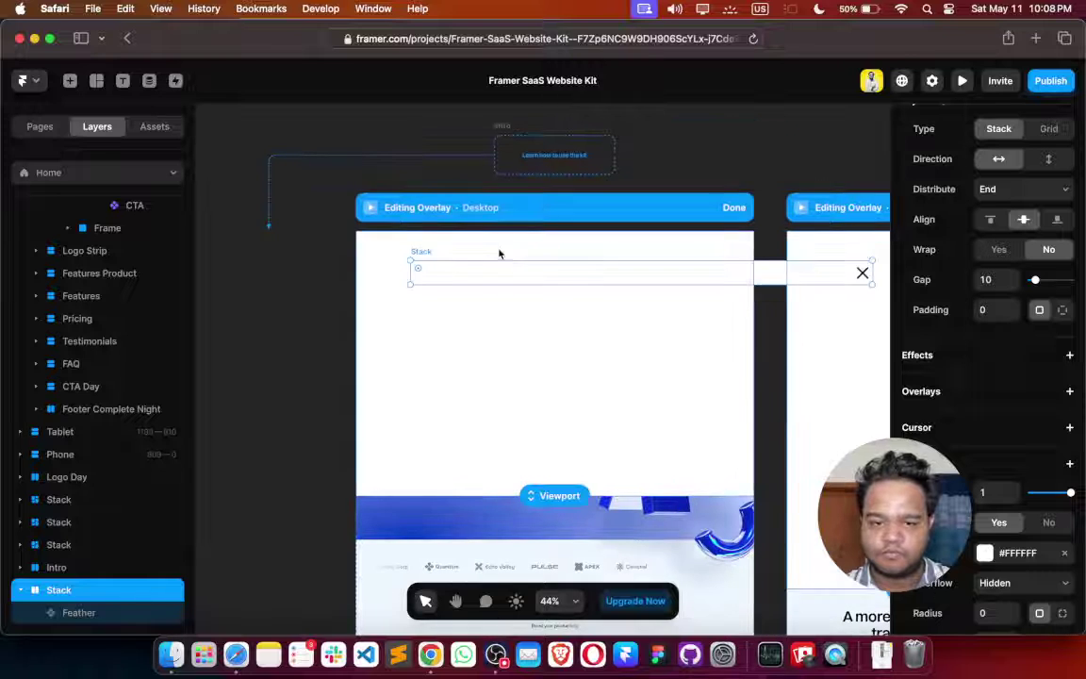
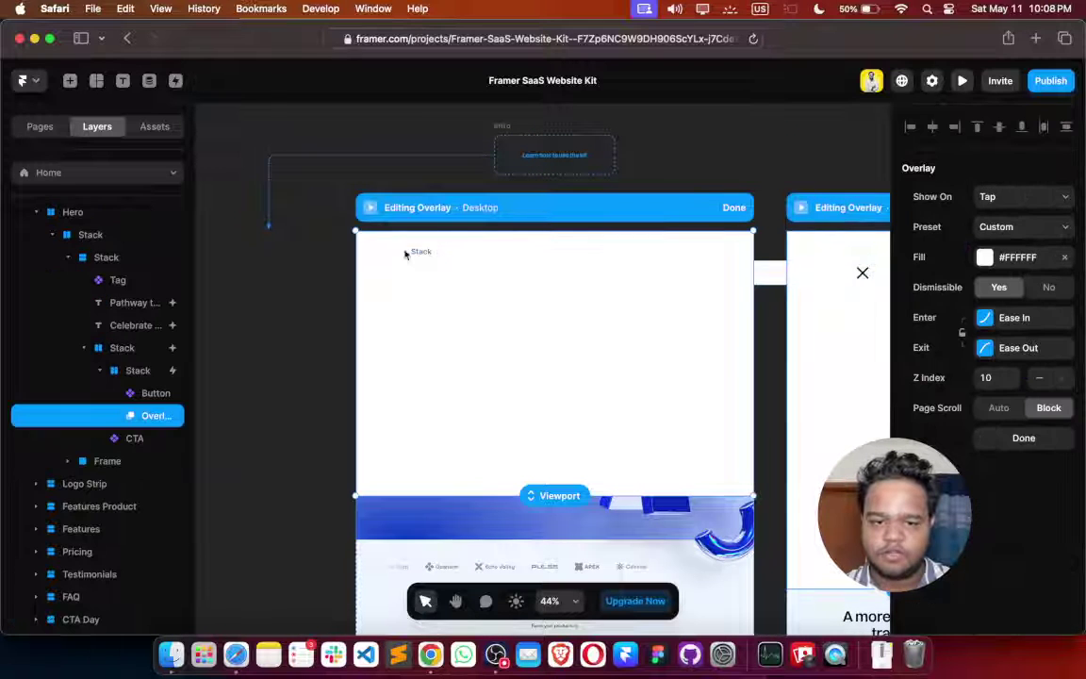
# Move the stack holding the X icon near the Desktop overlay's upper-left corner, at position 33, 81
pyautogui.click(414, 255)
pyautogui.press('Escape')
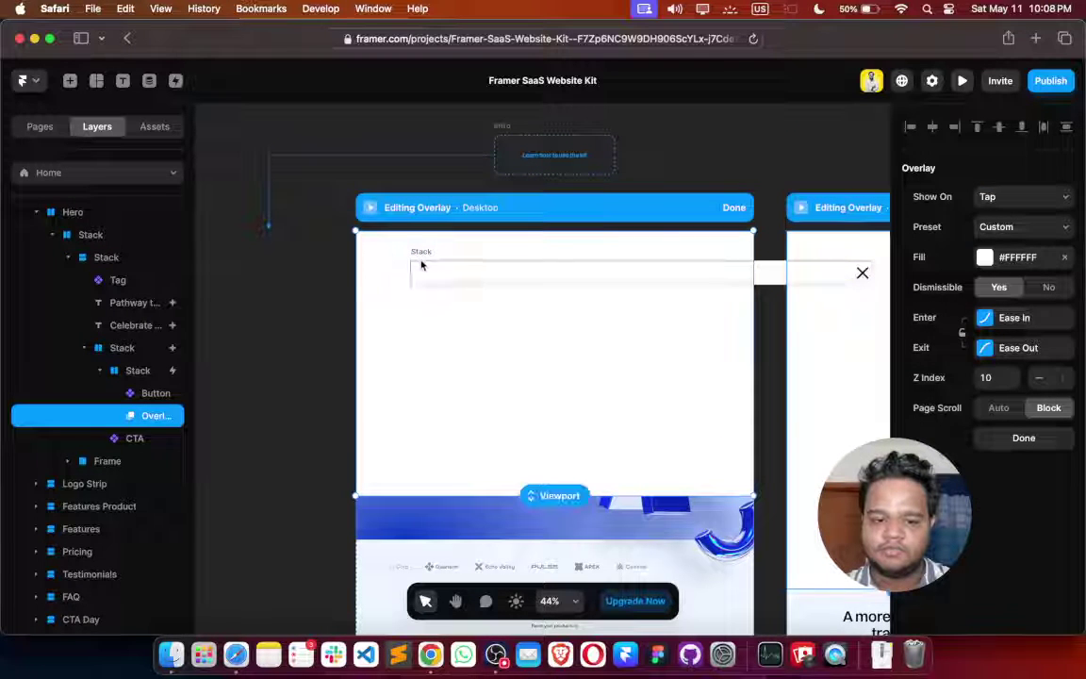
pyautogui.click(422, 257)
pyautogui.moveTo(423, 257); pyautogui.dragTo(382, 252)
pyautogui.scroll(5, 975, 312)
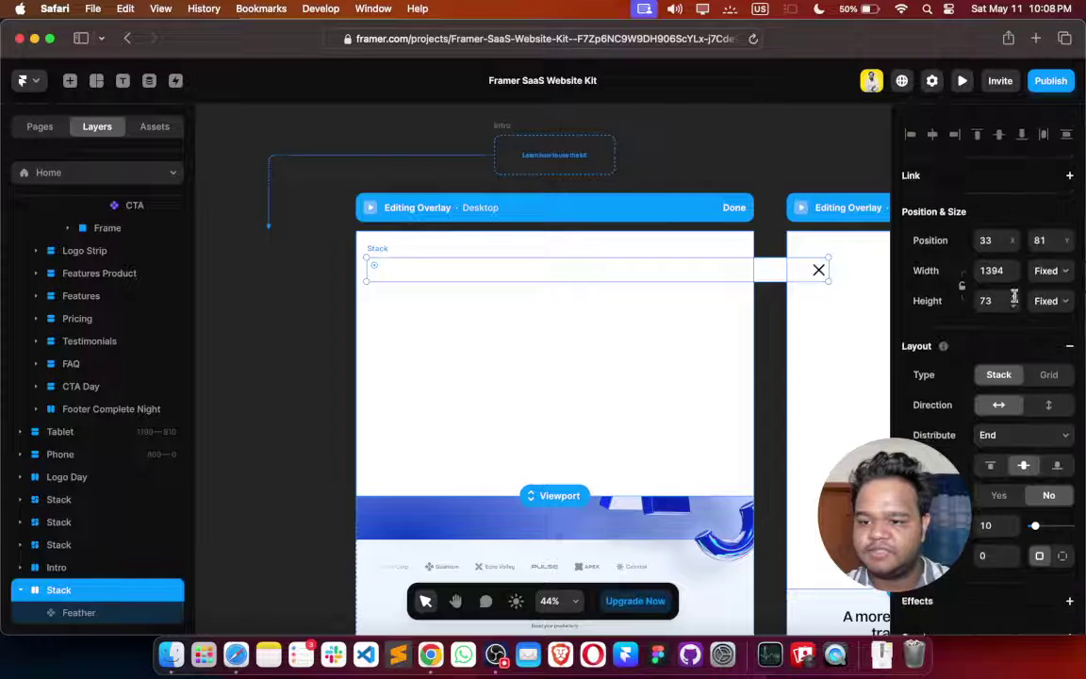
# Try Fit Content as the width mode of the stack holding the X icon, then return it to Fixed
pyautogui.click(1043, 263)
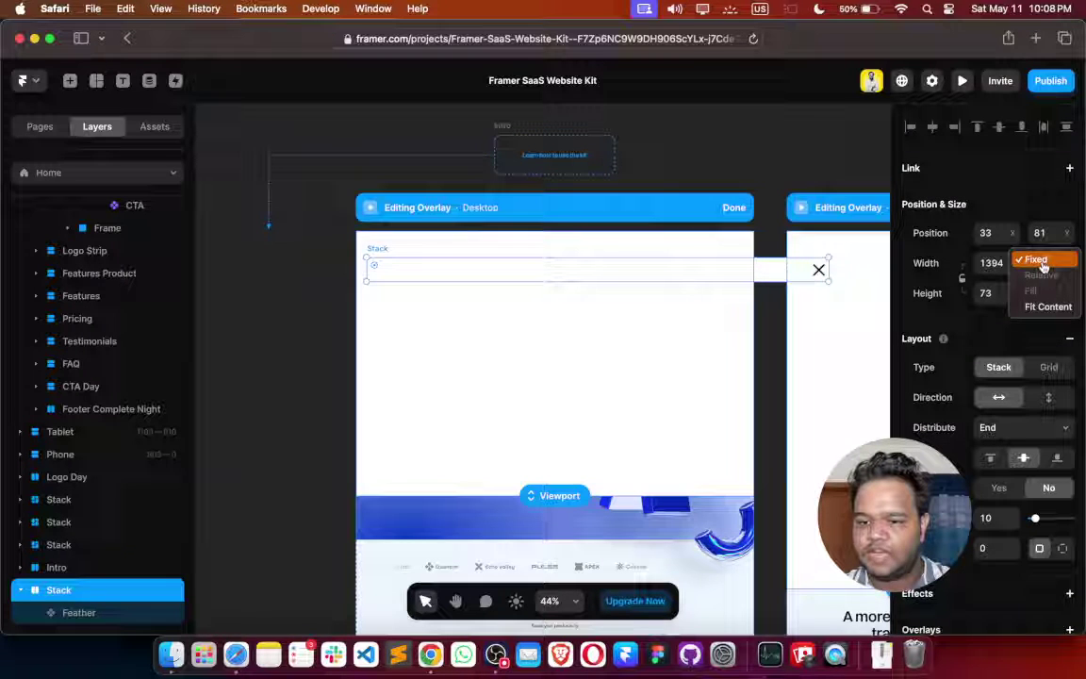
pyautogui.click(927, 270)
pyautogui.click(1062, 267)
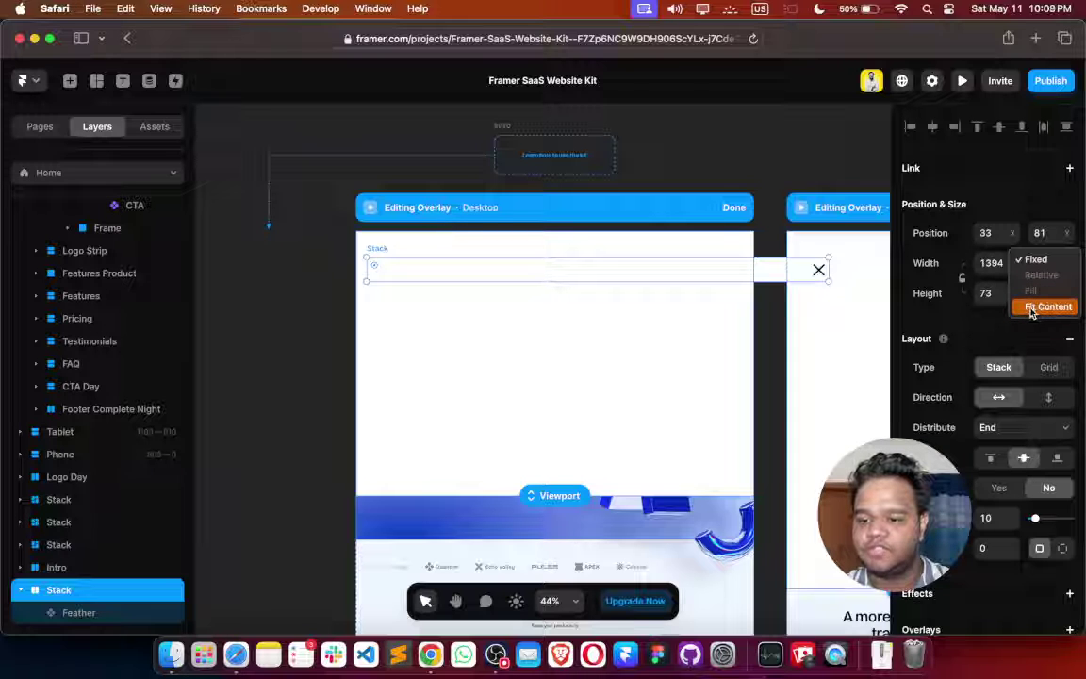
pyautogui.click(1047, 306)
pyautogui.click(1040, 264)
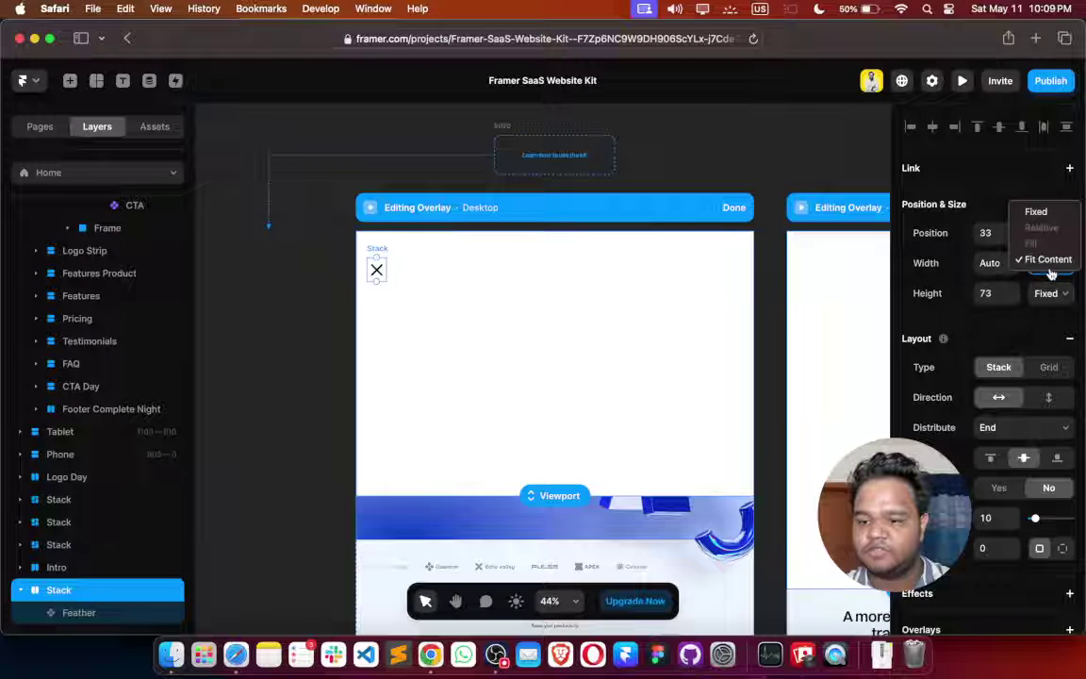
pyautogui.click(1038, 217)
pyautogui.click(1042, 263)
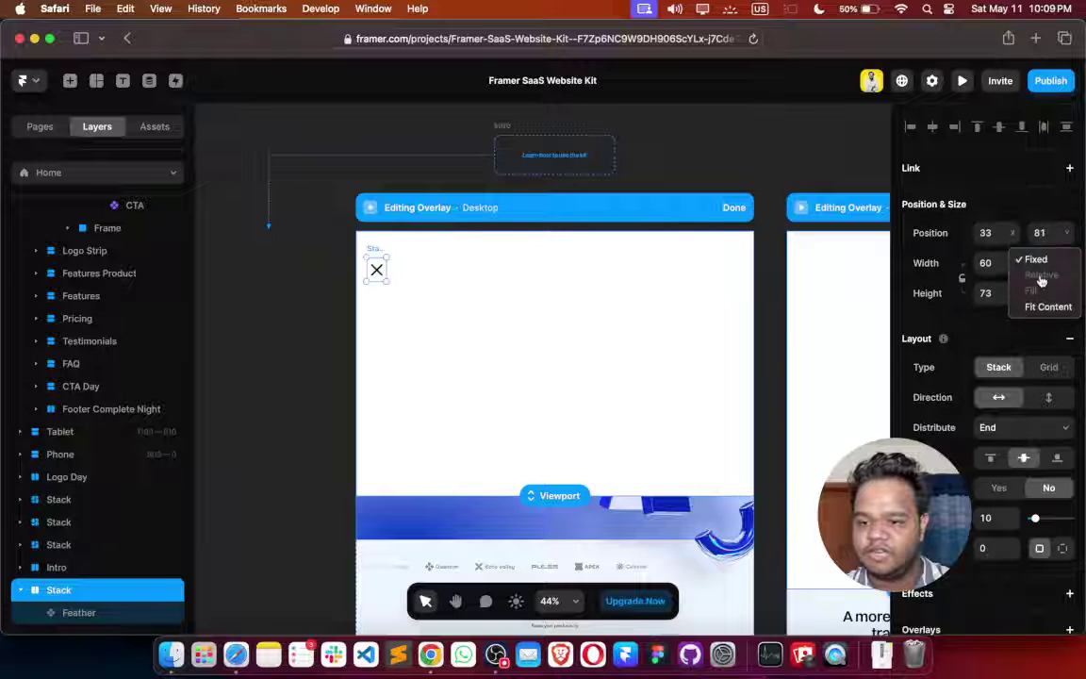
pyautogui.click(76, 590)
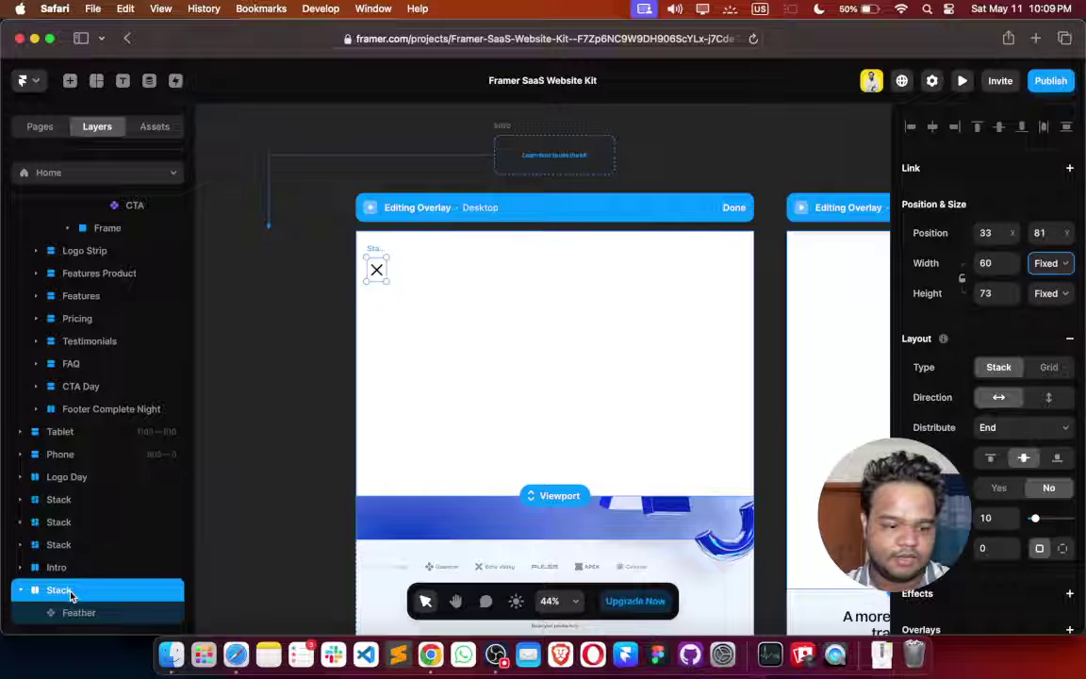
# Nest the stack holding the X icon inside the Get started button's Overlay layer
pyautogui.scroll(2, 357, 299)
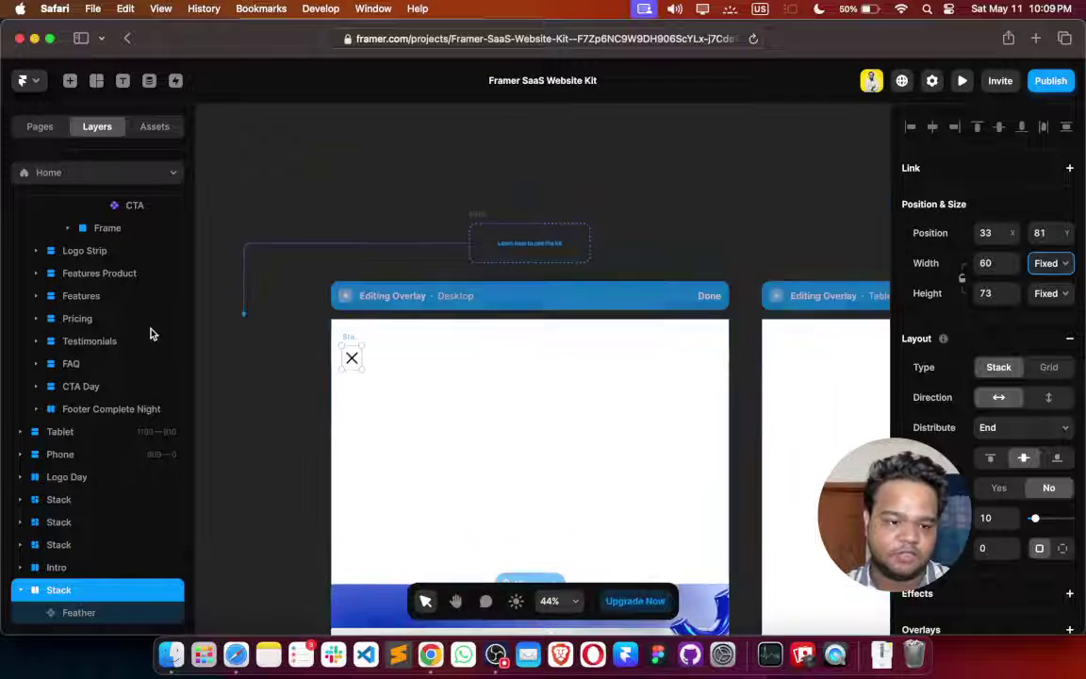
pyautogui.scroll(5, 151, 333)
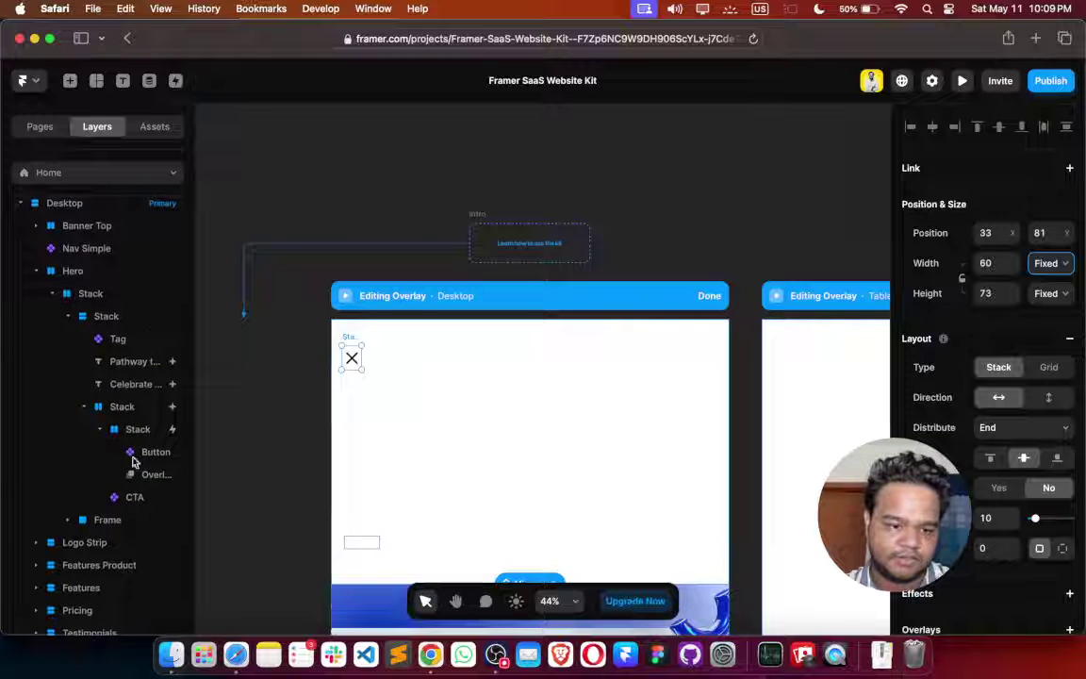
pyautogui.click(137, 473)
pyautogui.scroll(-5, 138, 472)
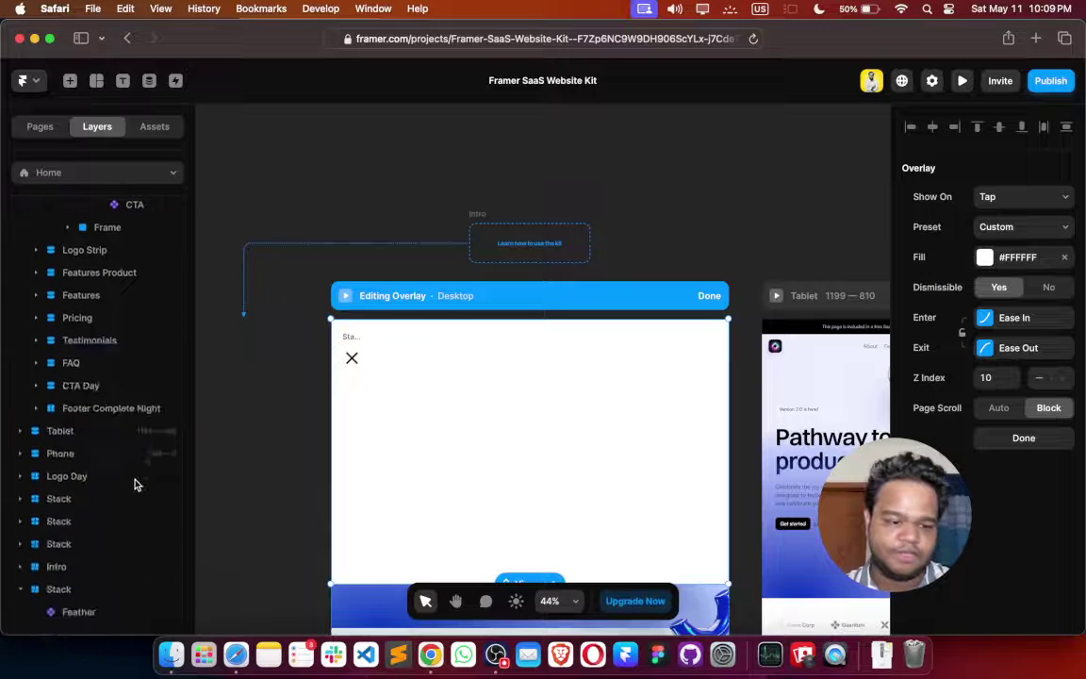
pyautogui.click(28, 594)
pyautogui.moveTo(60, 613); pyautogui.dragTo(162, 257)
pyautogui.hscroll(2, 330, 369)
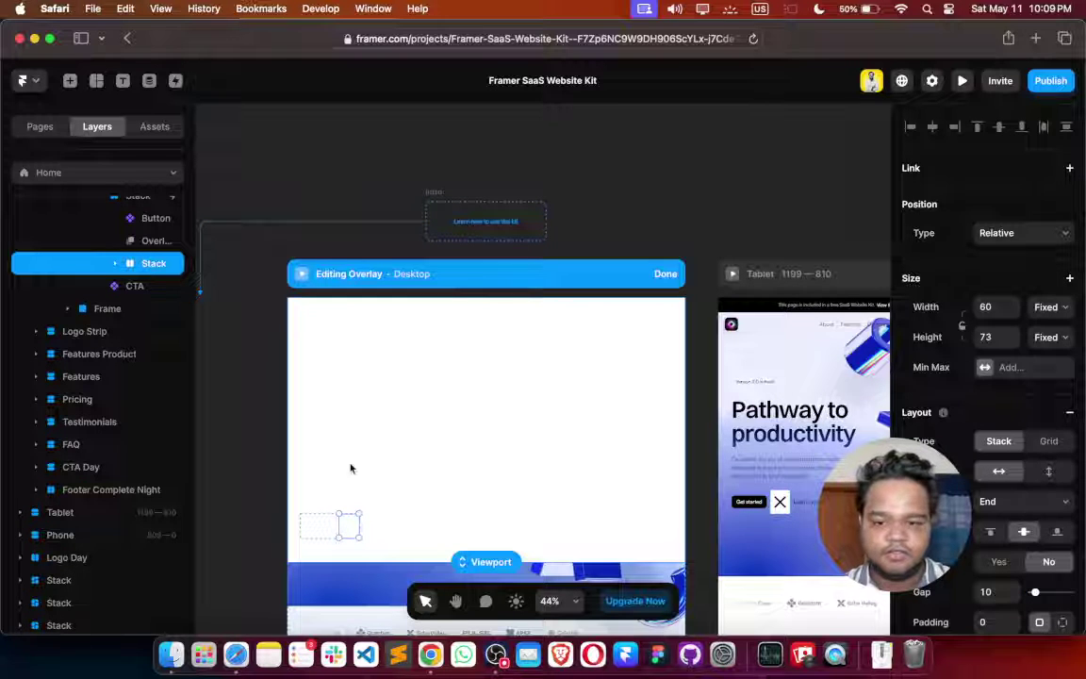
pyautogui.scroll(-4, 961, 411)
pyautogui.moveTo(136, 271); pyautogui.dragTo(137, 247)
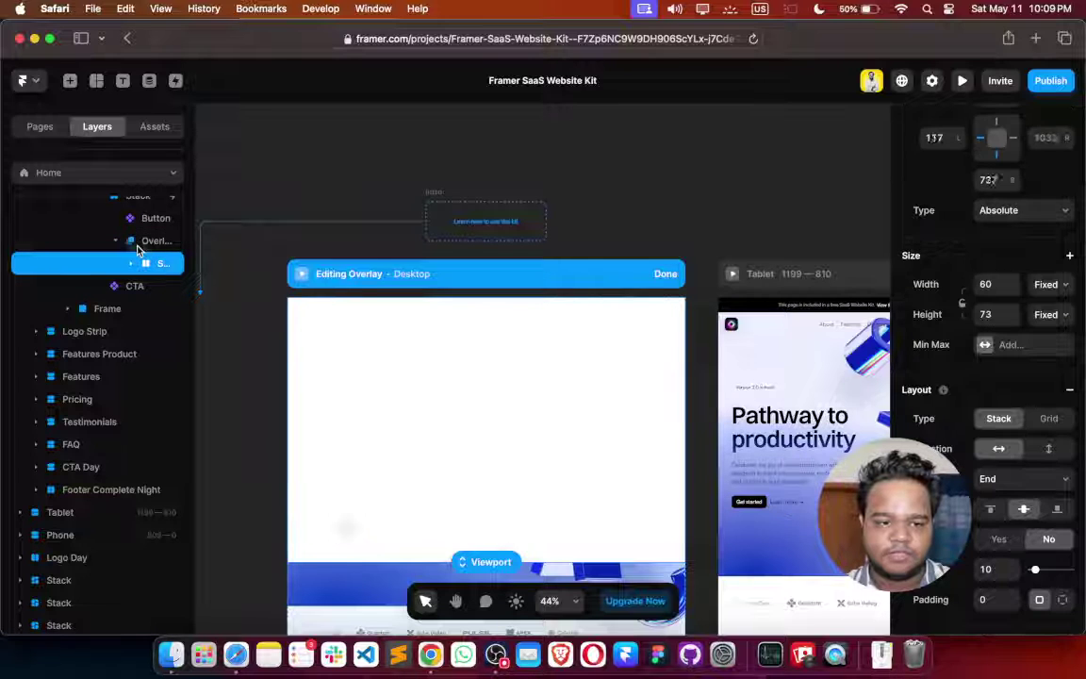
# Set the nested stack's width to Relative at 95%
pyautogui.click(1048, 284)
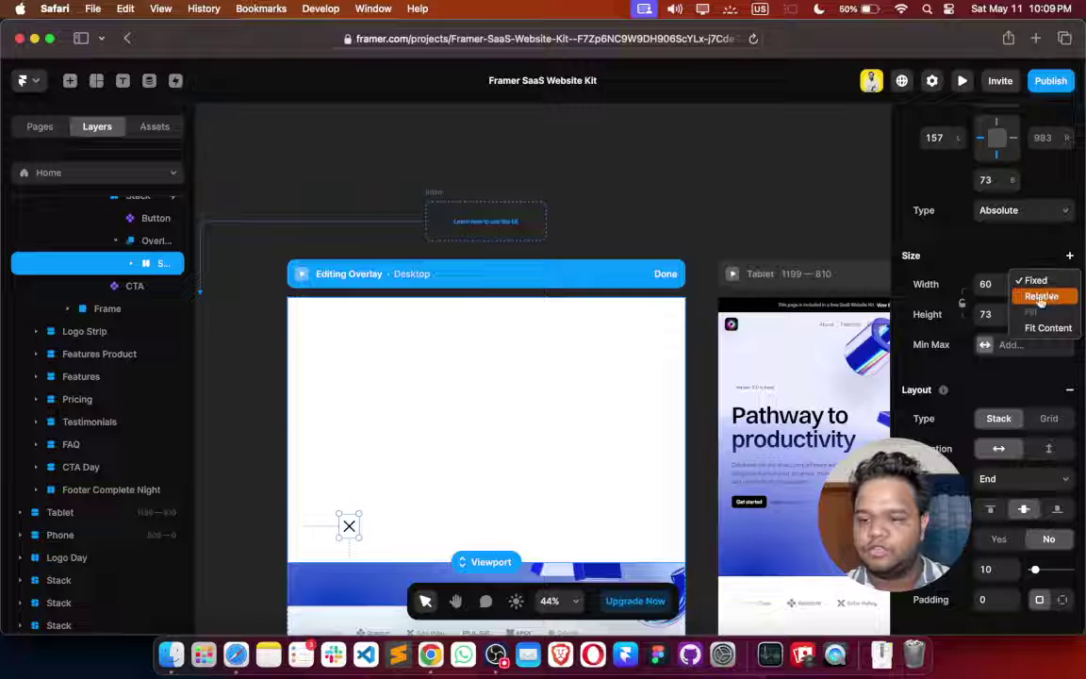
pyautogui.click(1041, 297)
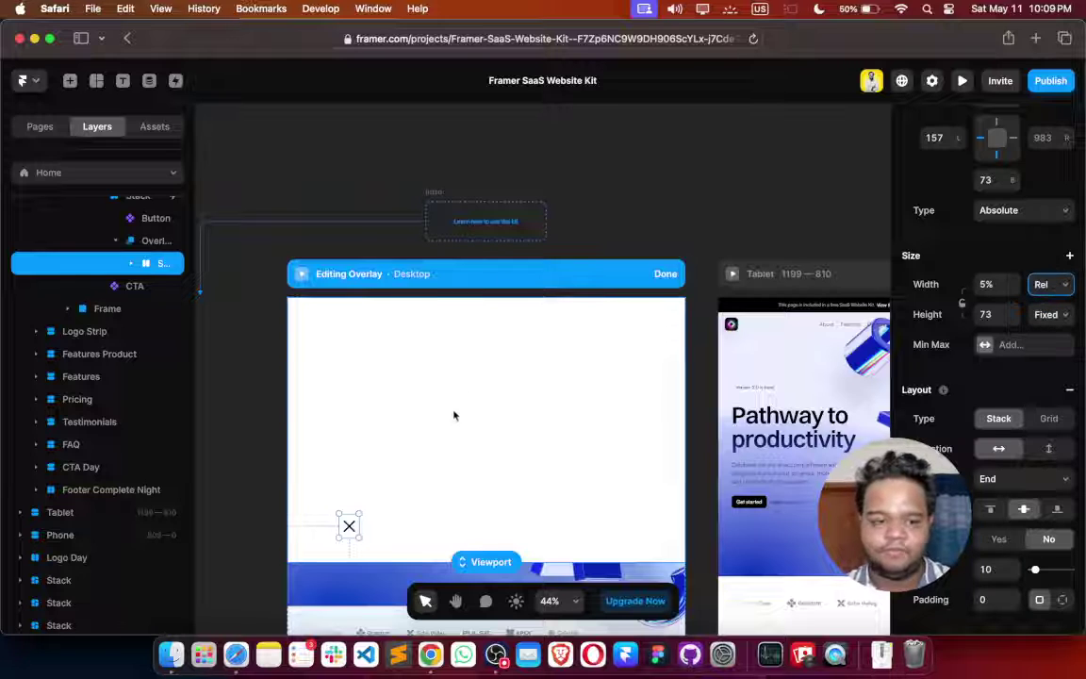
pyautogui.click(1013, 287)
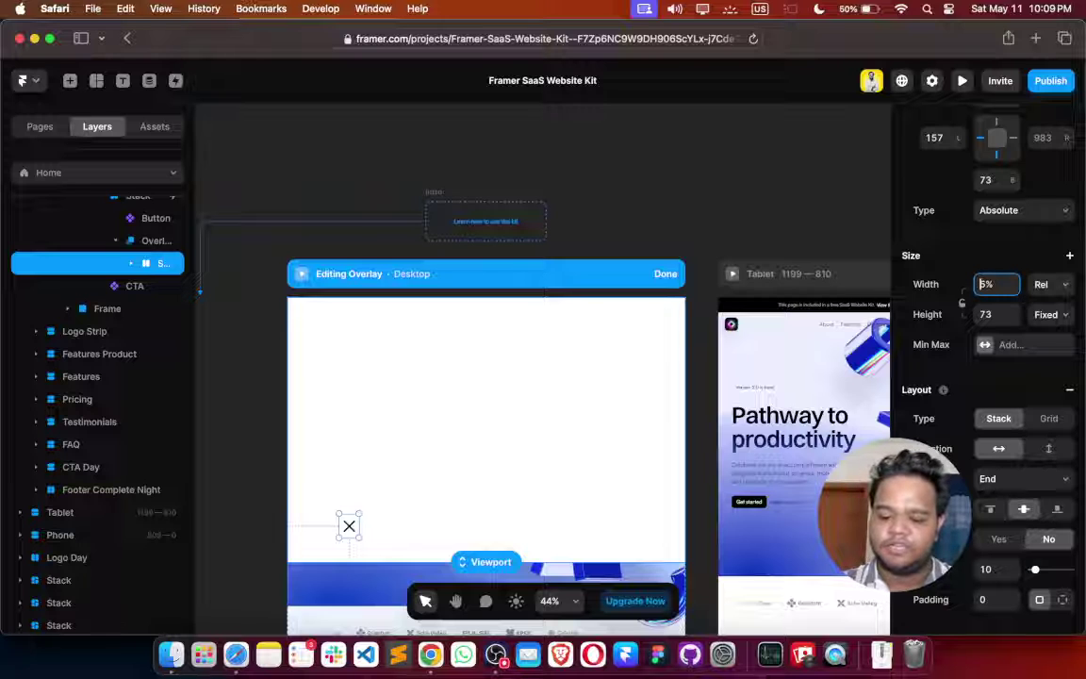
pyautogui.write('9')
pyautogui.press('Return')
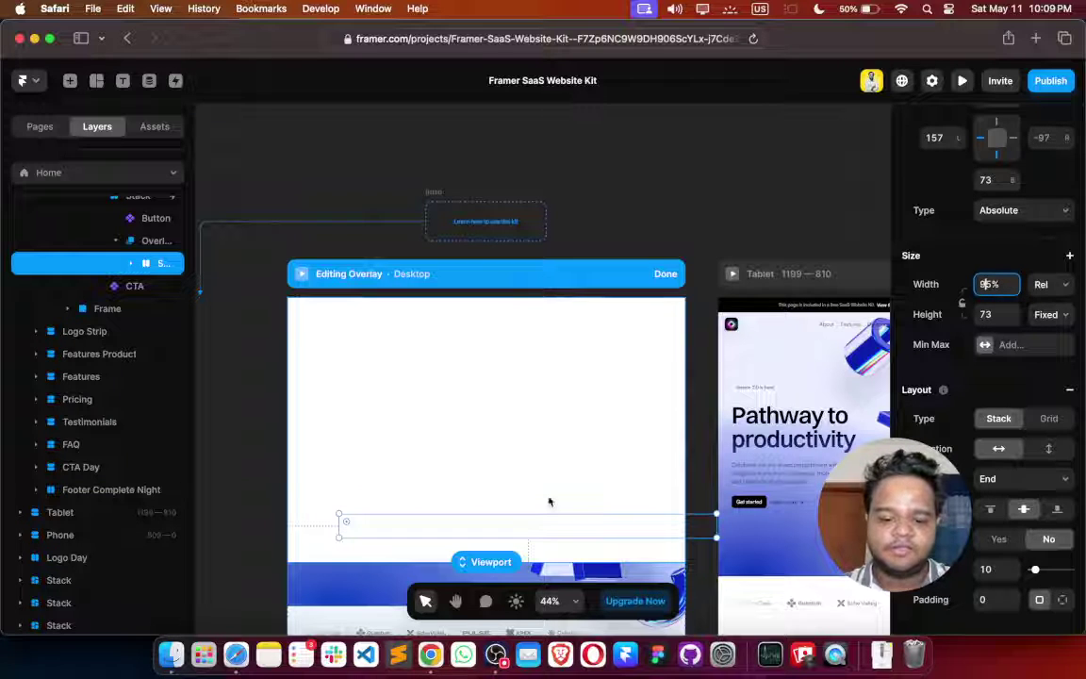
# Move the stack to the overlay's upper edge, centred with 30 px on each side
pyautogui.click(402, 521)
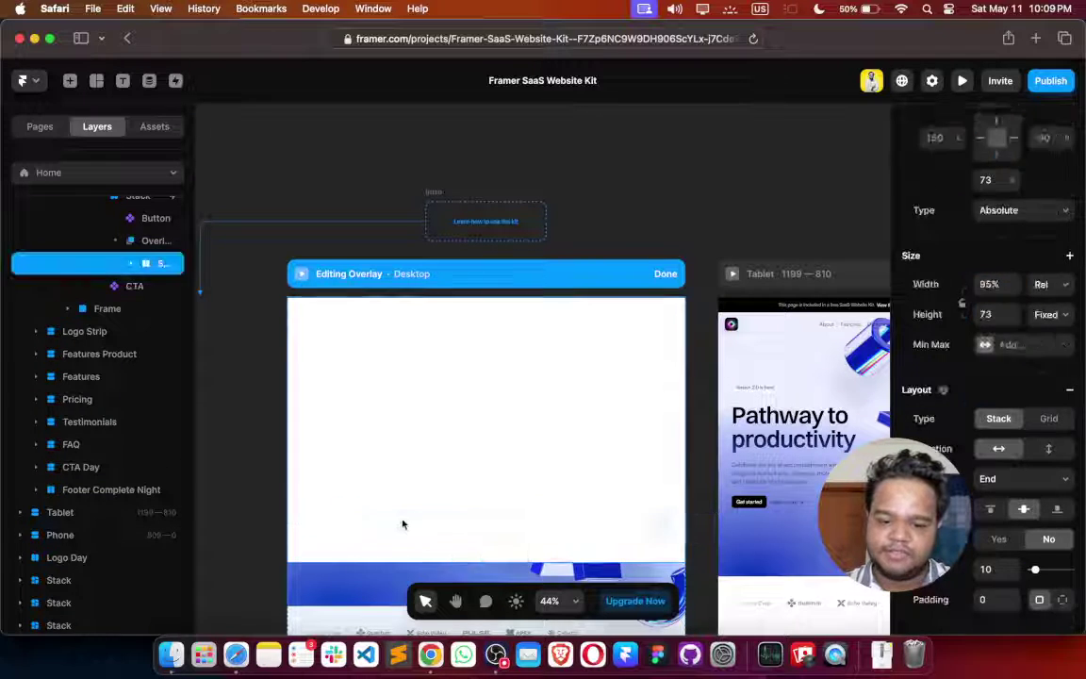
pyautogui.moveTo(409, 524); pyautogui.dragTo(425, 319)
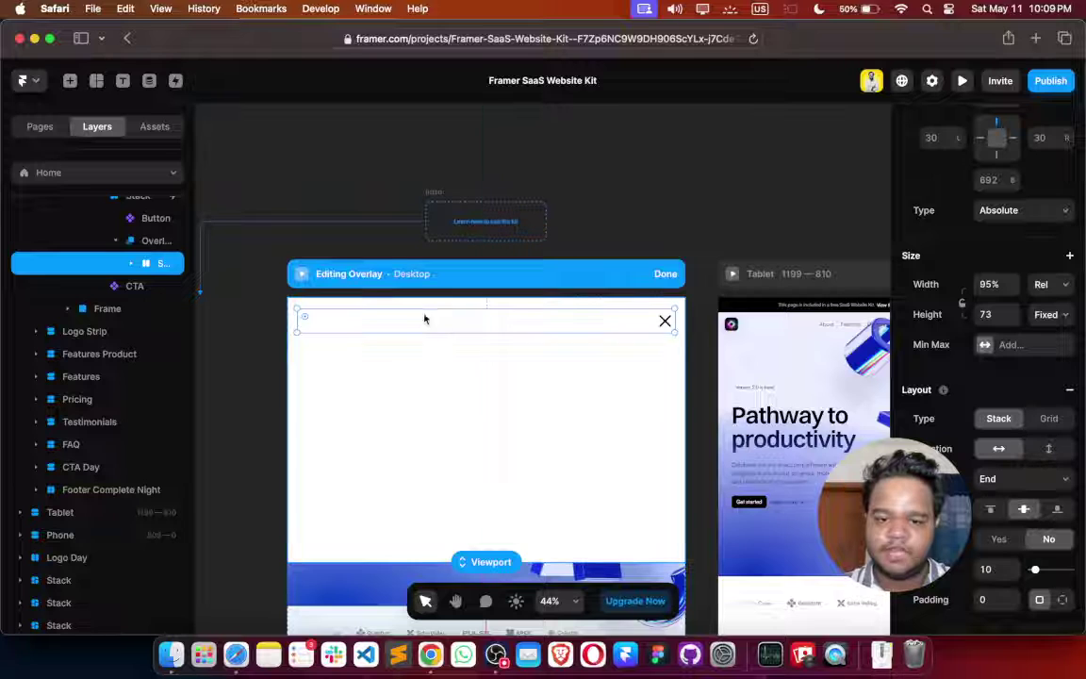
pyautogui.click(242, 389)
# Set the X icon's width and height to 32
pyautogui.keyDown('ctrl'); pyautogui.scroll(5, 293, 390); pyautogui.keyUp('ctrl')
pyautogui.hscroll(5, 293, 389)
pyautogui.click(547, 283)
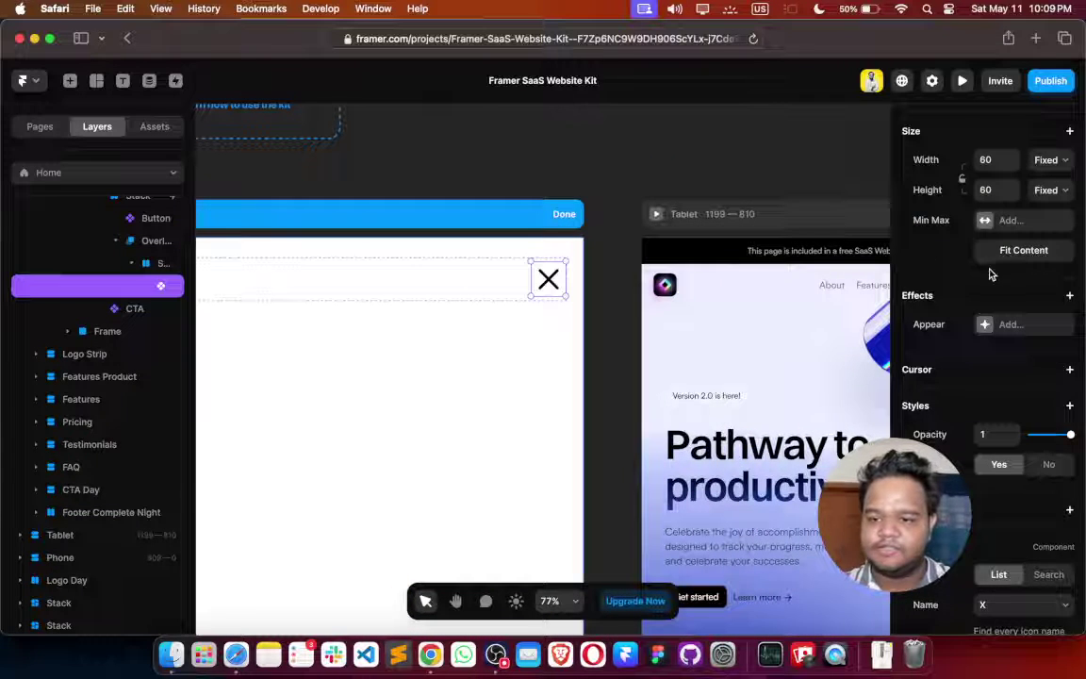
pyautogui.scroll(3, 989, 274)
pyautogui.doubleClick(985, 306)
pyautogui.write('30')
pyautogui.press('BackSpace')
pyautogui.write('2')
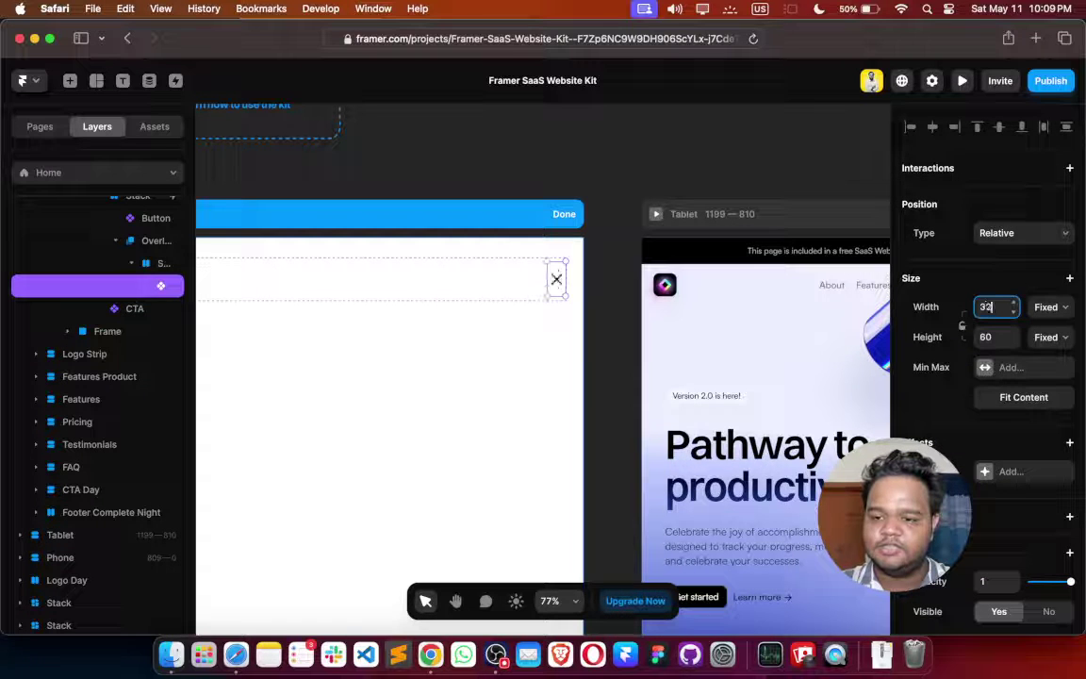
pyautogui.click(990, 337)
pyautogui.write('32')
pyautogui.click(606, 364)
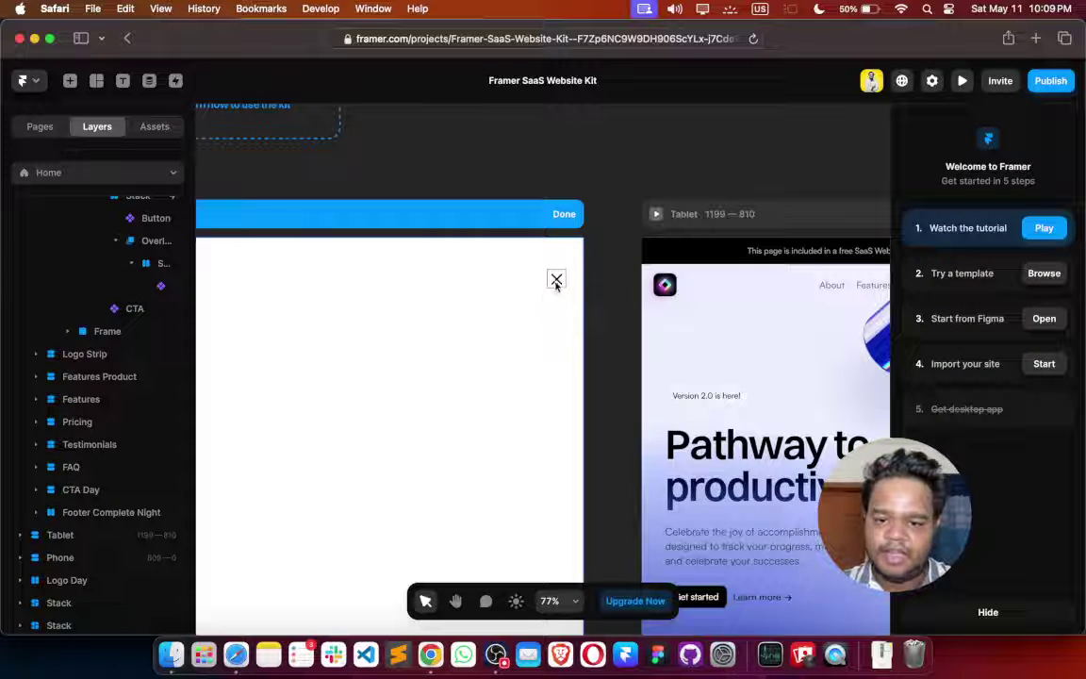
# Add a Close Overlay interaction to the X icon, keeping Click as its trigger
pyautogui.click(557, 281)
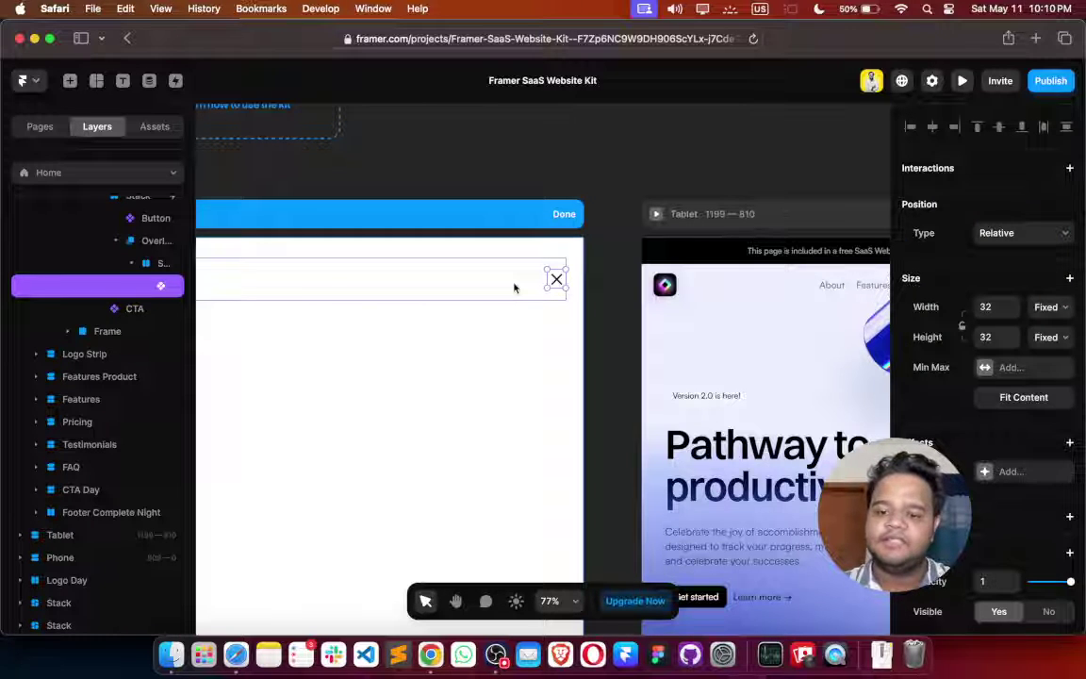
pyautogui.hscroll(-2, 514, 287)
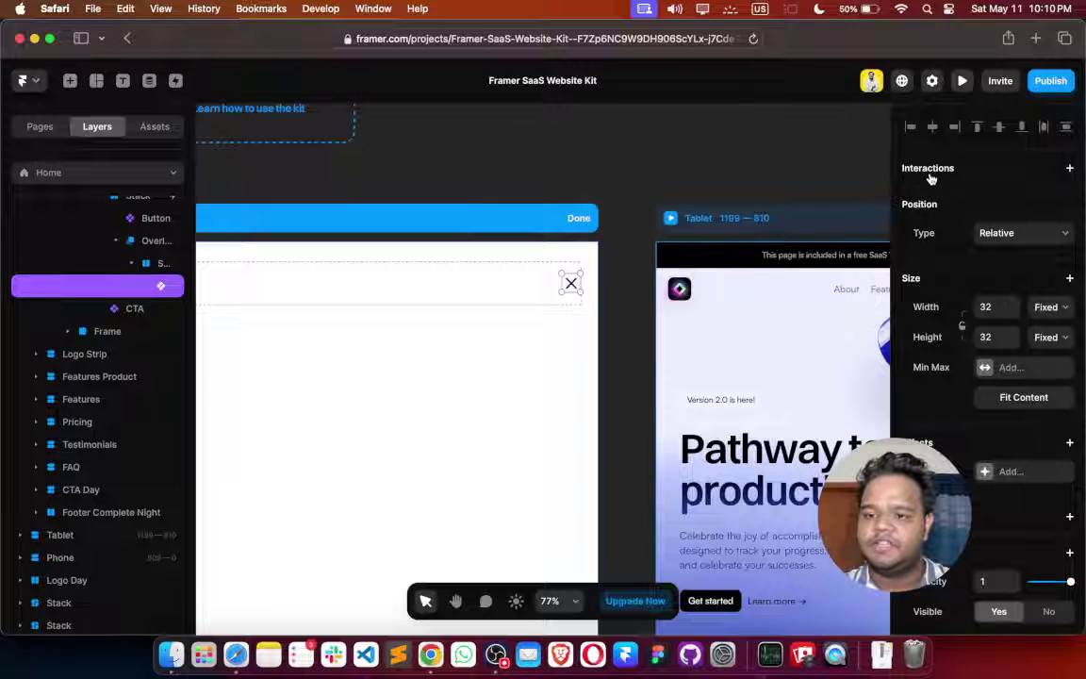
pyautogui.click(1072, 169)
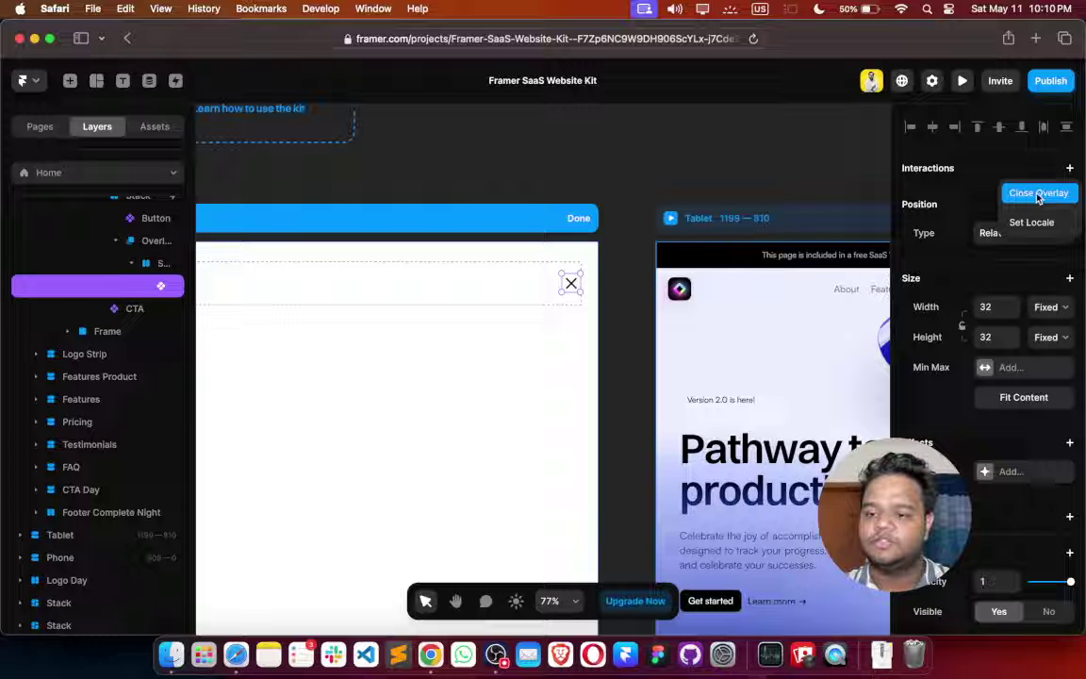
pyautogui.click(1037, 195)
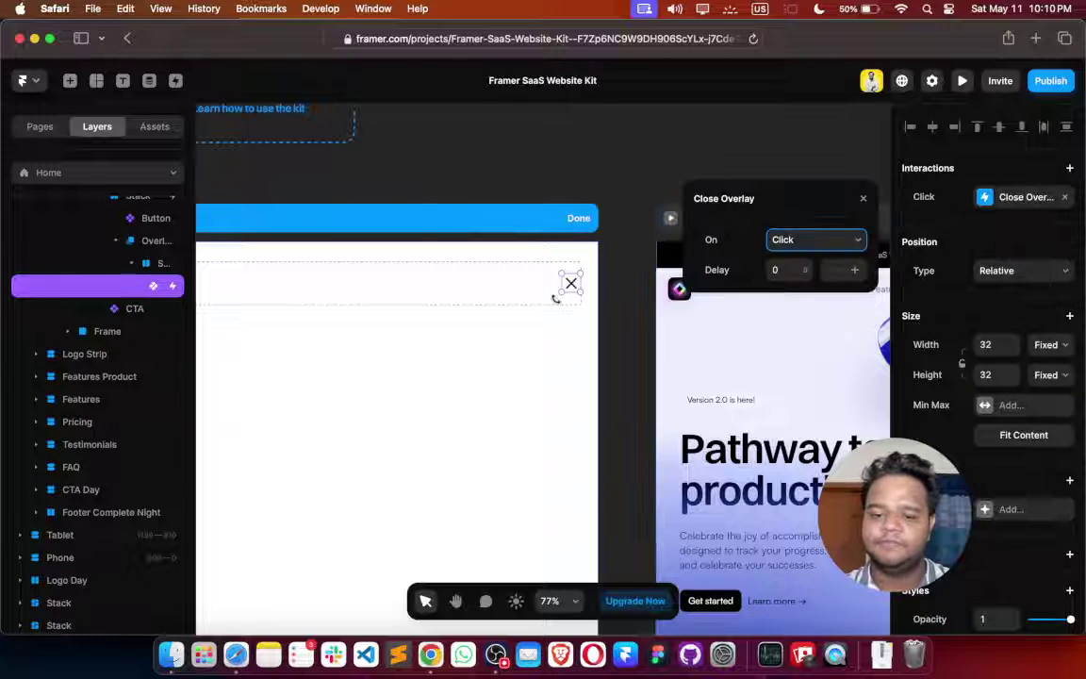
pyautogui.click(813, 240)
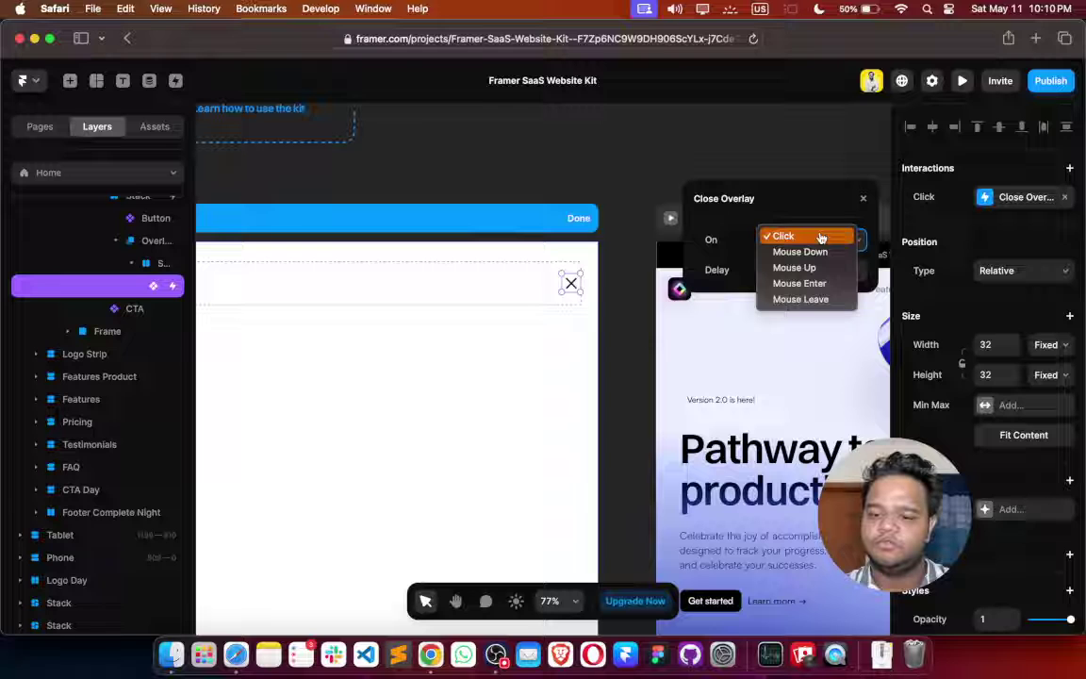
pyautogui.click(724, 260)
pyautogui.click(636, 363)
# Reduce the header stack's height to 67 and place a copy of it on the canvas beside the Desktop overlay
pyautogui.hotkey('shift', '1')
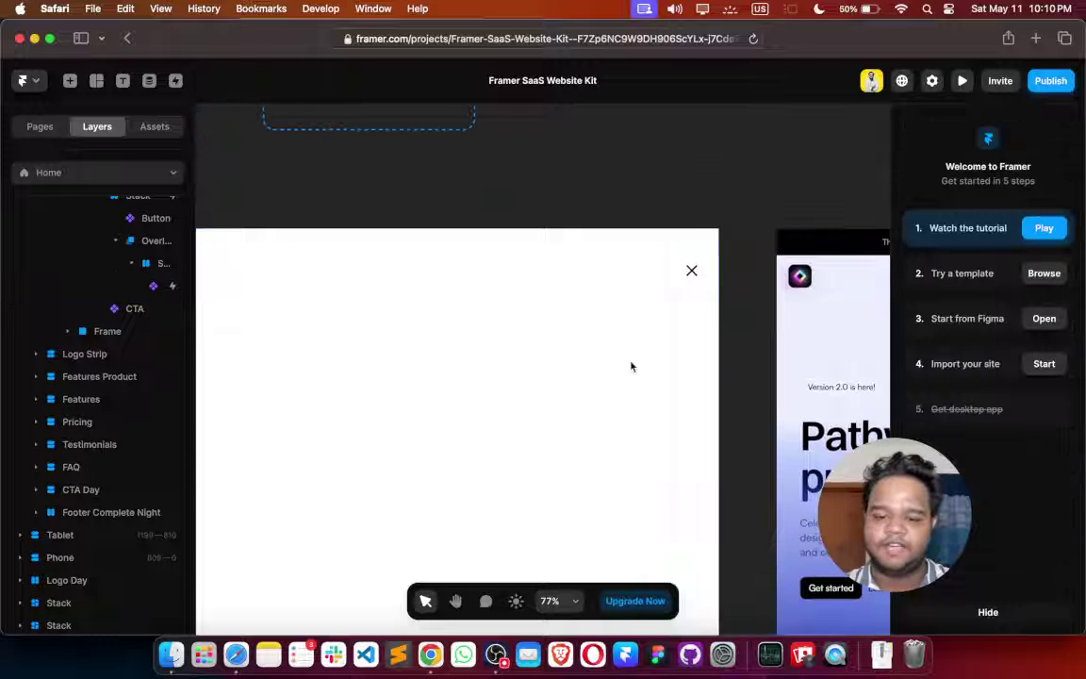
pyautogui.click(632, 366)
pyautogui.hscroll(-3, 267, 285)
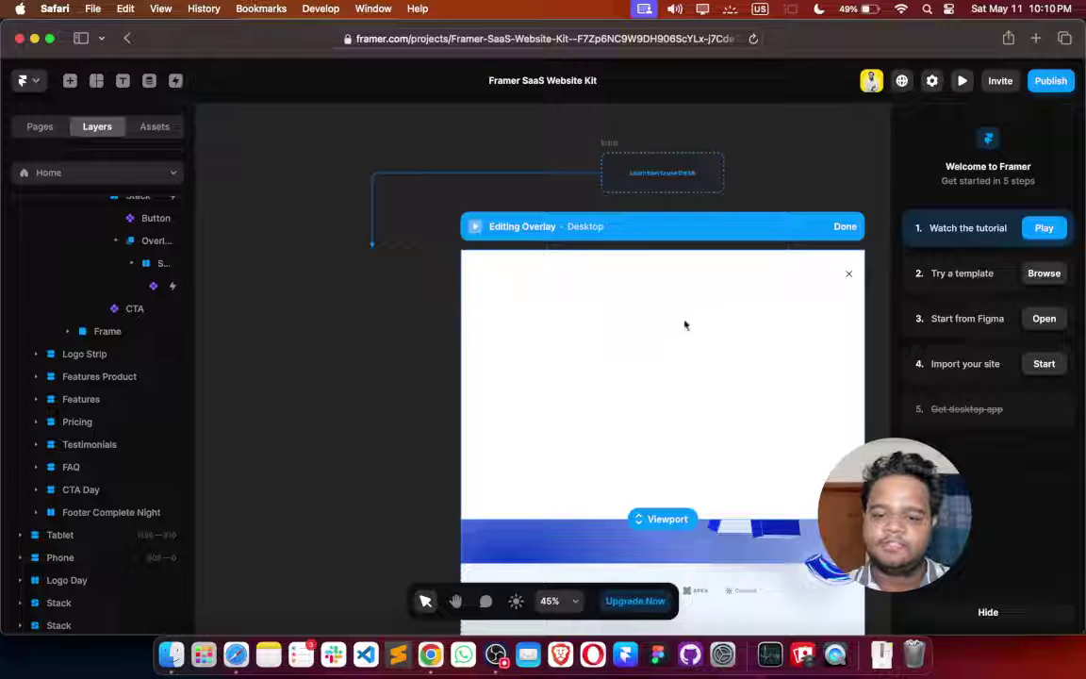
pyautogui.click(654, 273)
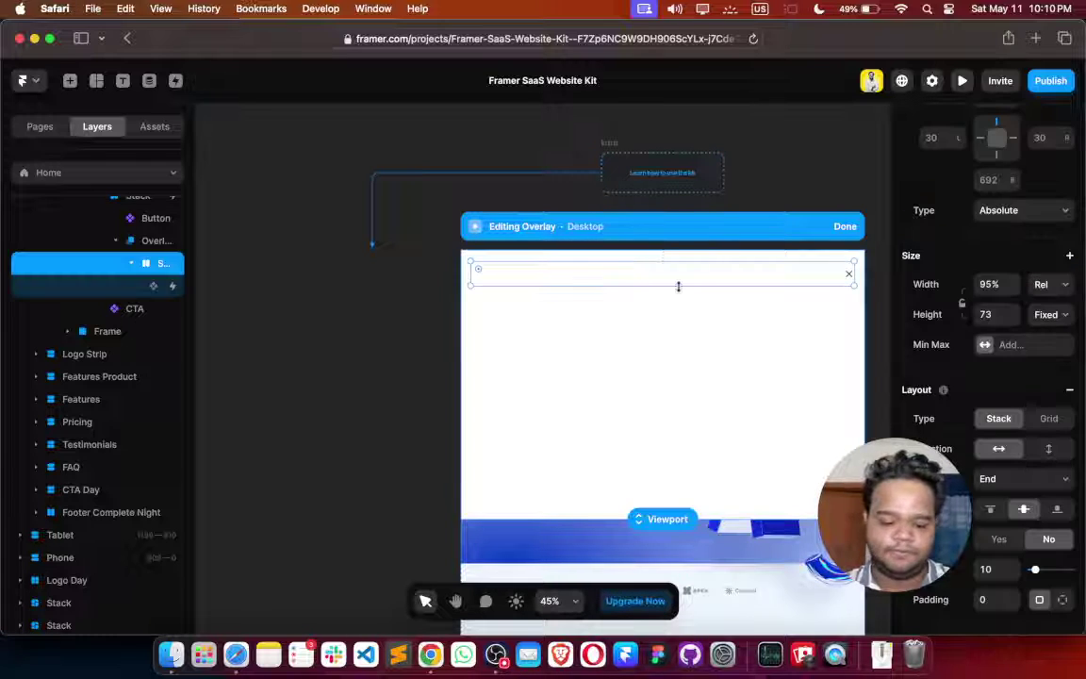
pyautogui.moveTo(678, 285); pyautogui.dragTo(248, 275)
pyautogui.press('super+z')
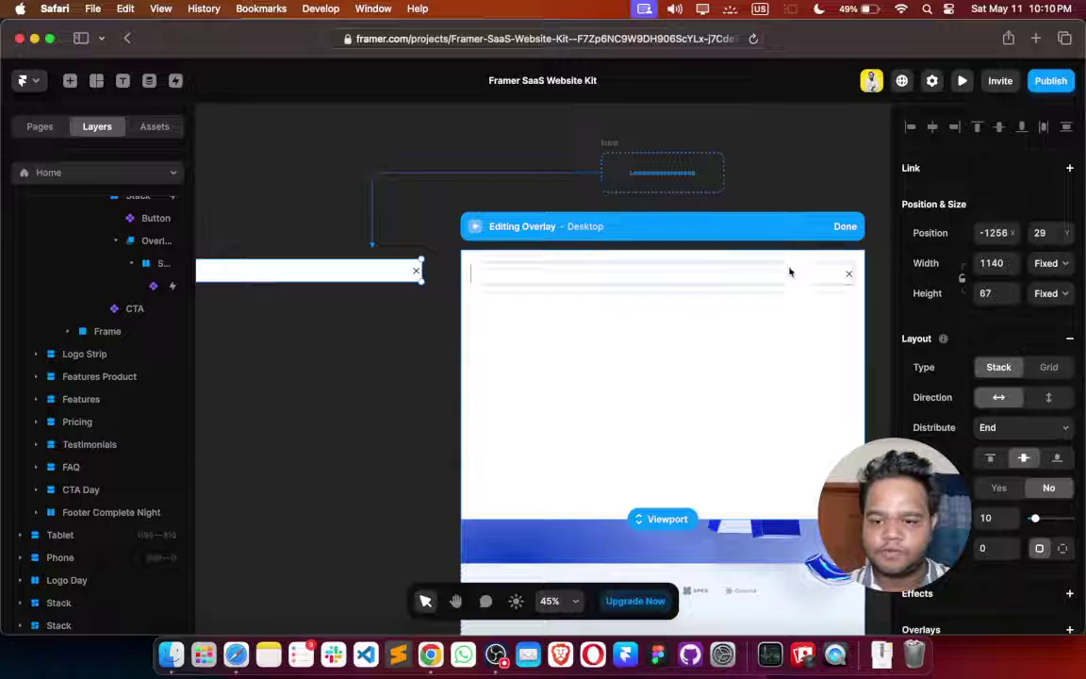
pyautogui.click(132, 286)
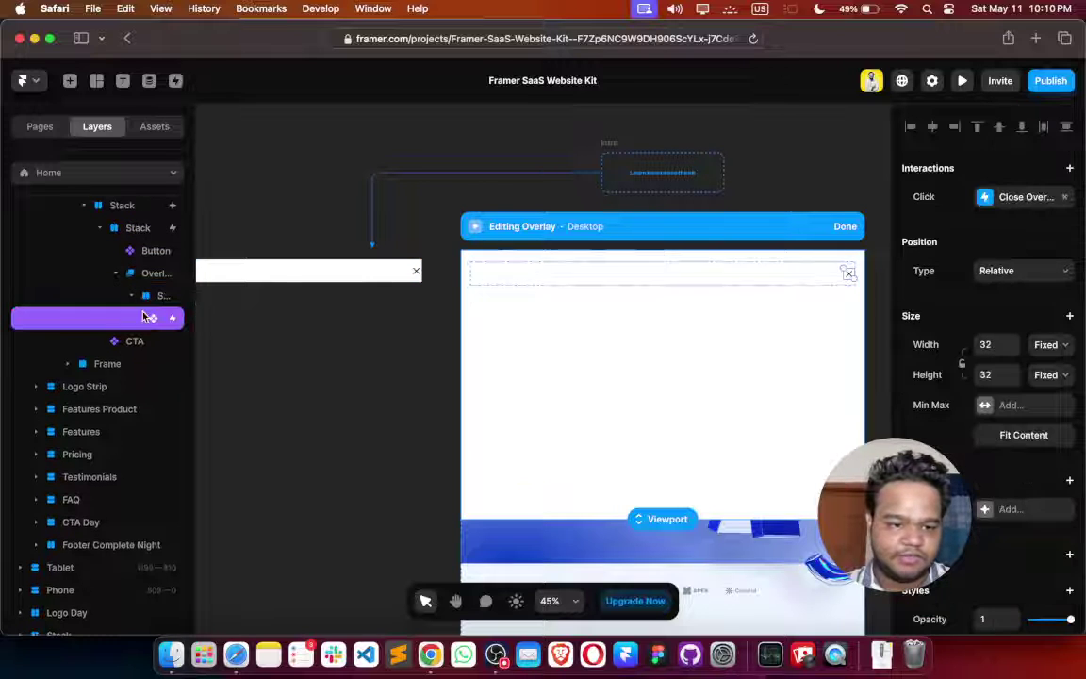
pyautogui.click(150, 296)
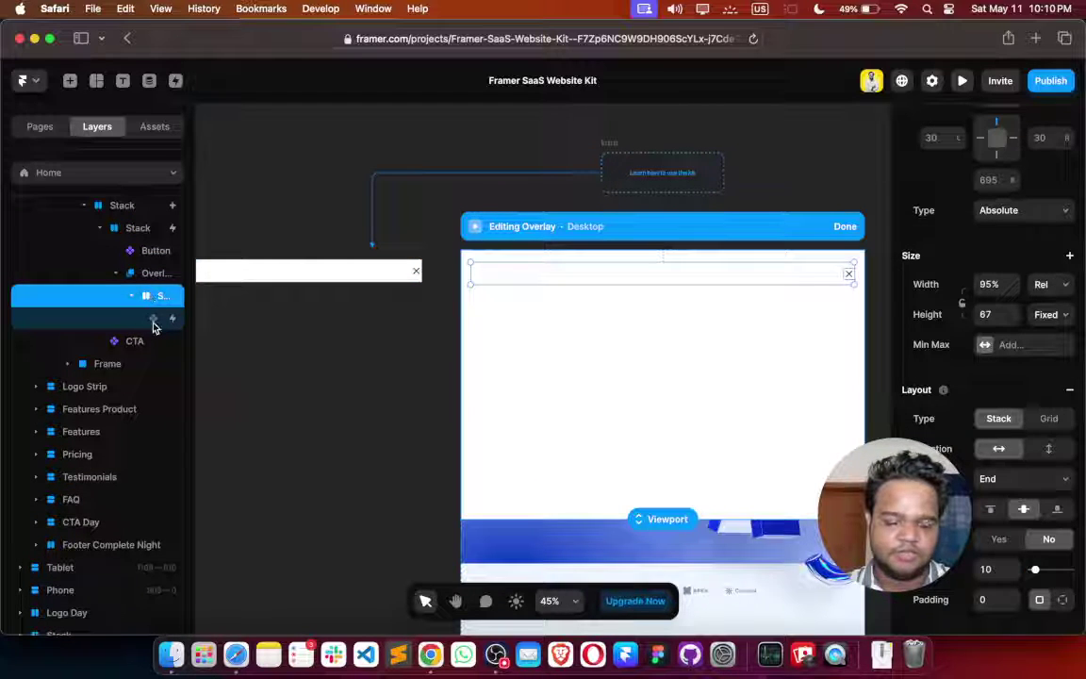
pyautogui.hscroll(-5, 398, 337)
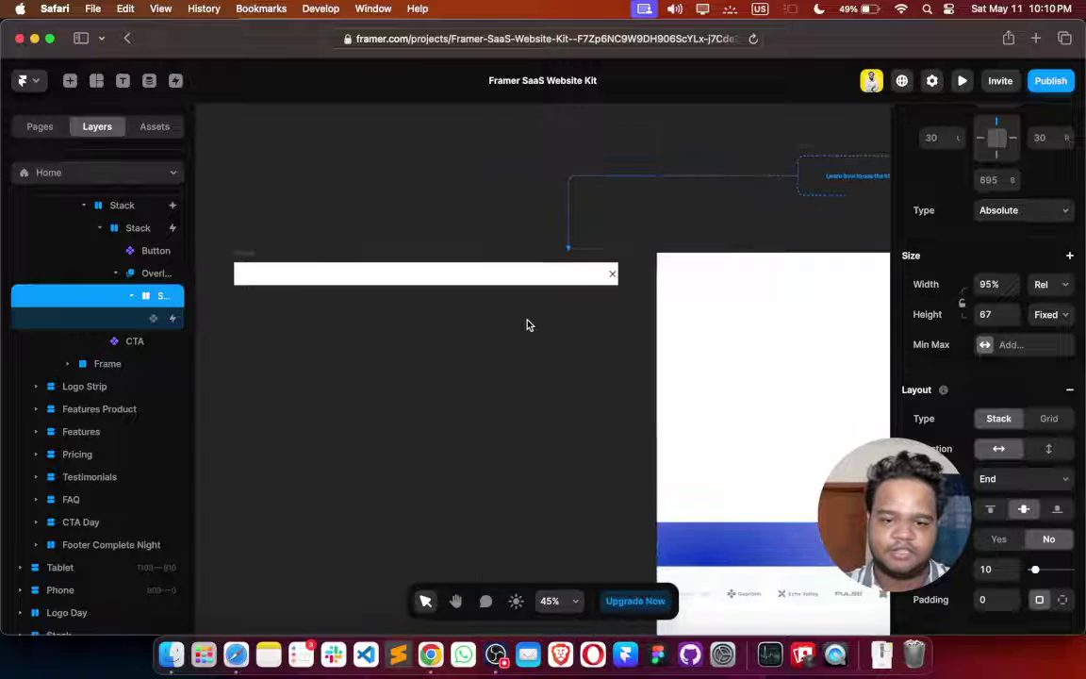
# Leave overlay editing and delete the X icon from the copied stack on the canvas
pyautogui.press('Escape')
pyautogui.click(612, 275)
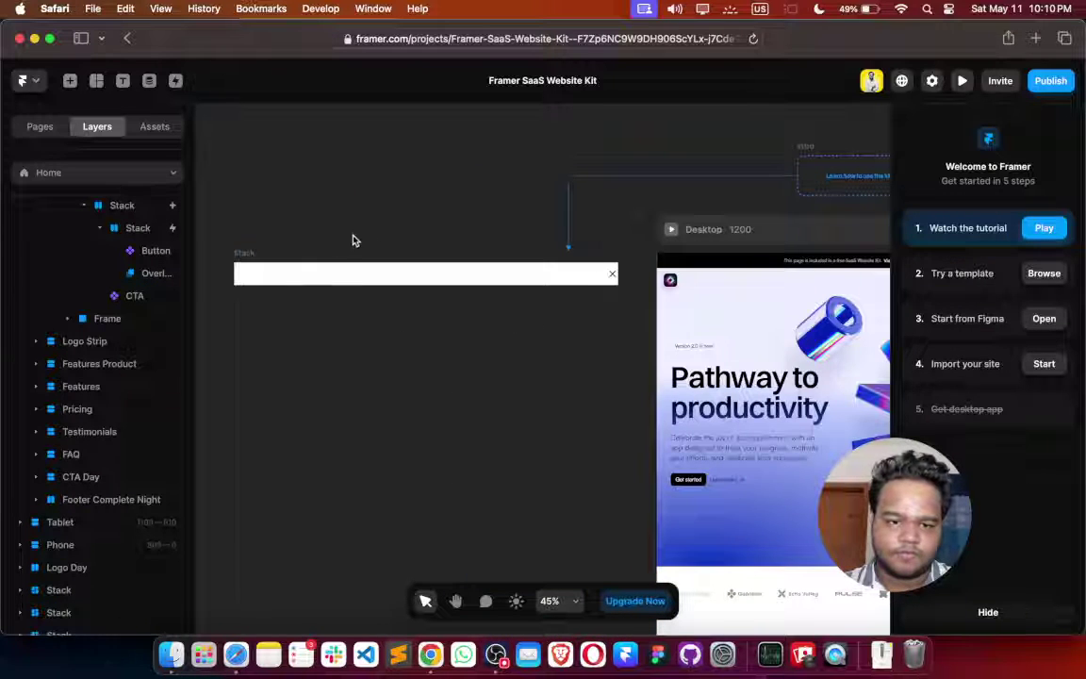
pyautogui.click(243, 253)
pyautogui.click(83, 616)
pyautogui.press('Delete')
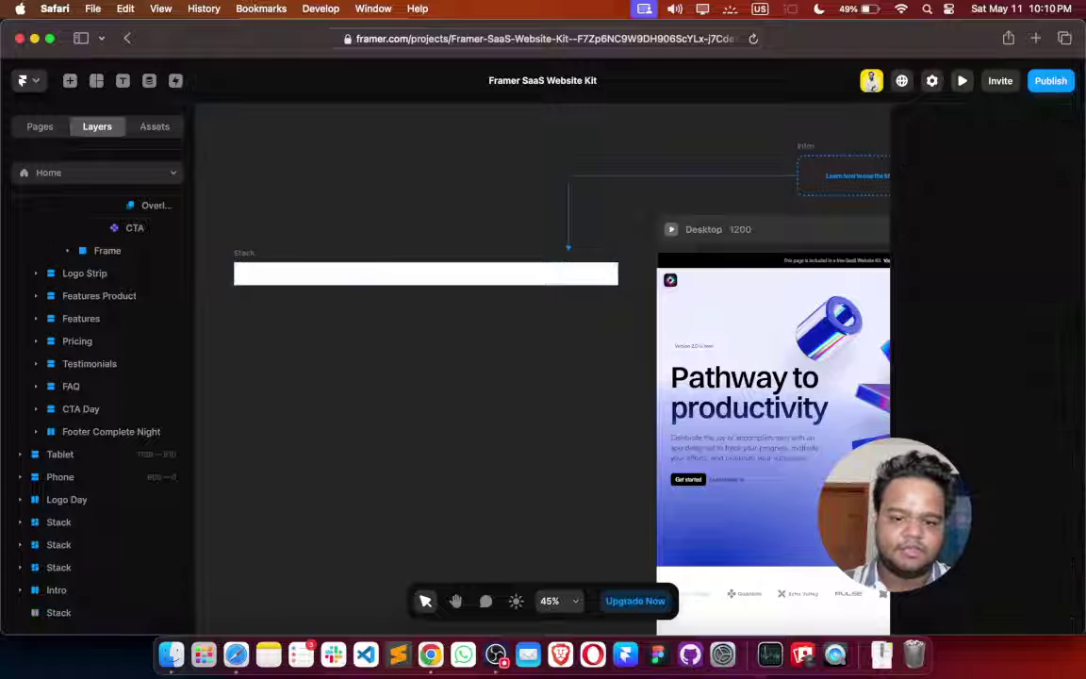
# Enlarge the empty white stack on the canvas to a height of 572
pyautogui.click(245, 252)
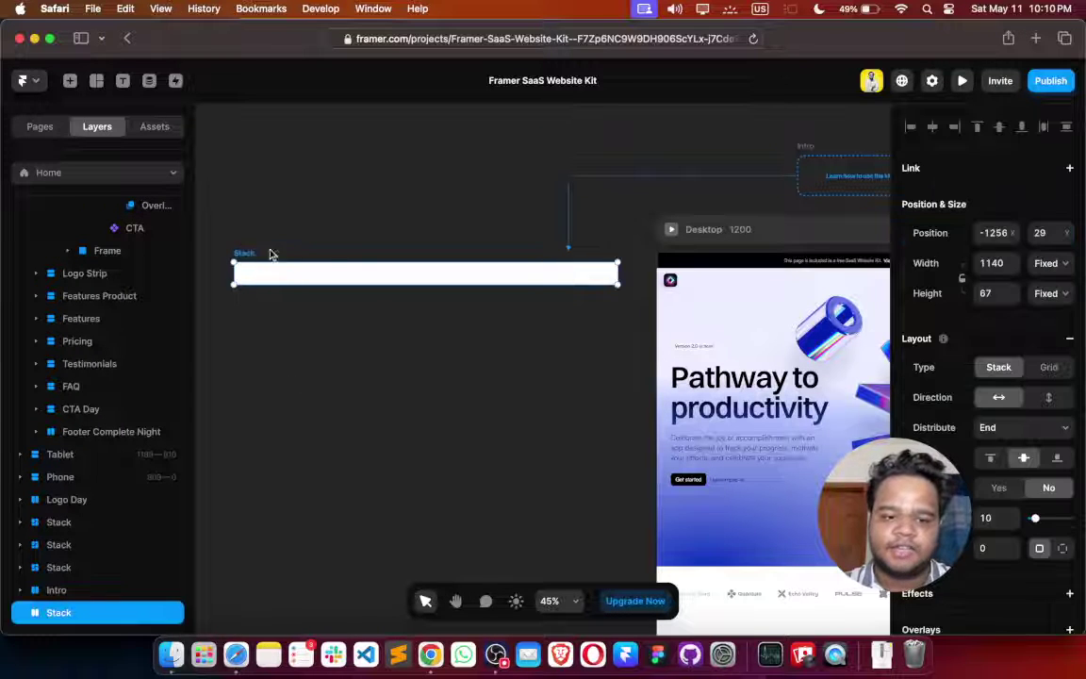
pyautogui.moveTo(366, 285); pyautogui.dragTo(367, 455)
pyautogui.click(380, 231)
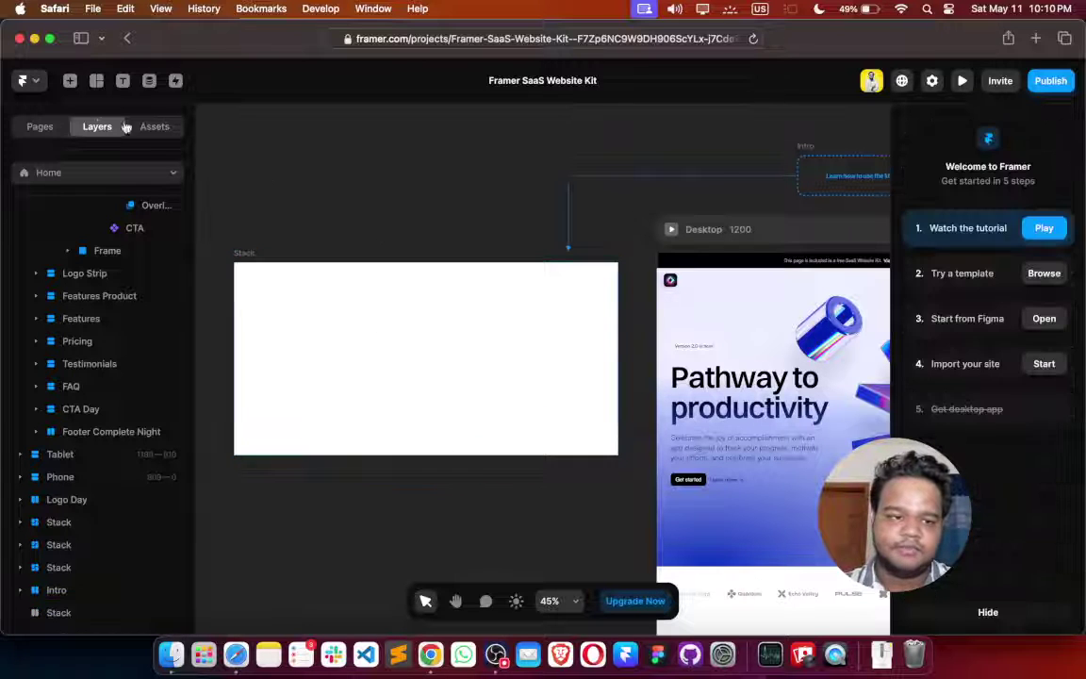
# Insert a Formspark form from the Forms elements into the enlarged white stack
pyautogui.click(39, 127)
pyautogui.click(70, 80)
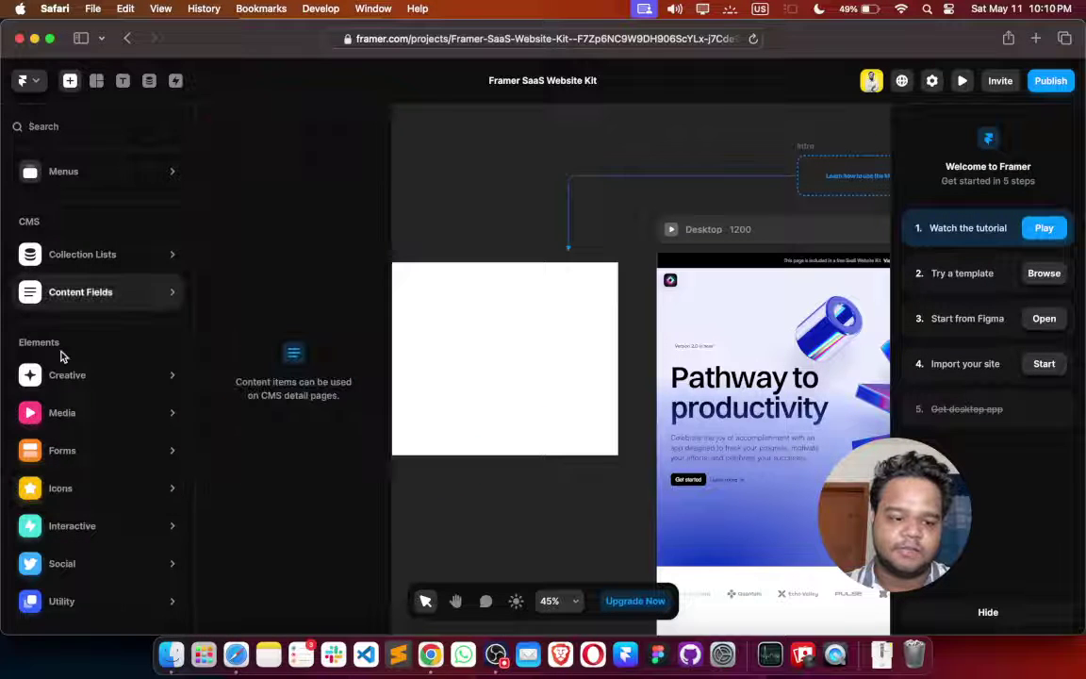
pyautogui.moveTo(189, 443)
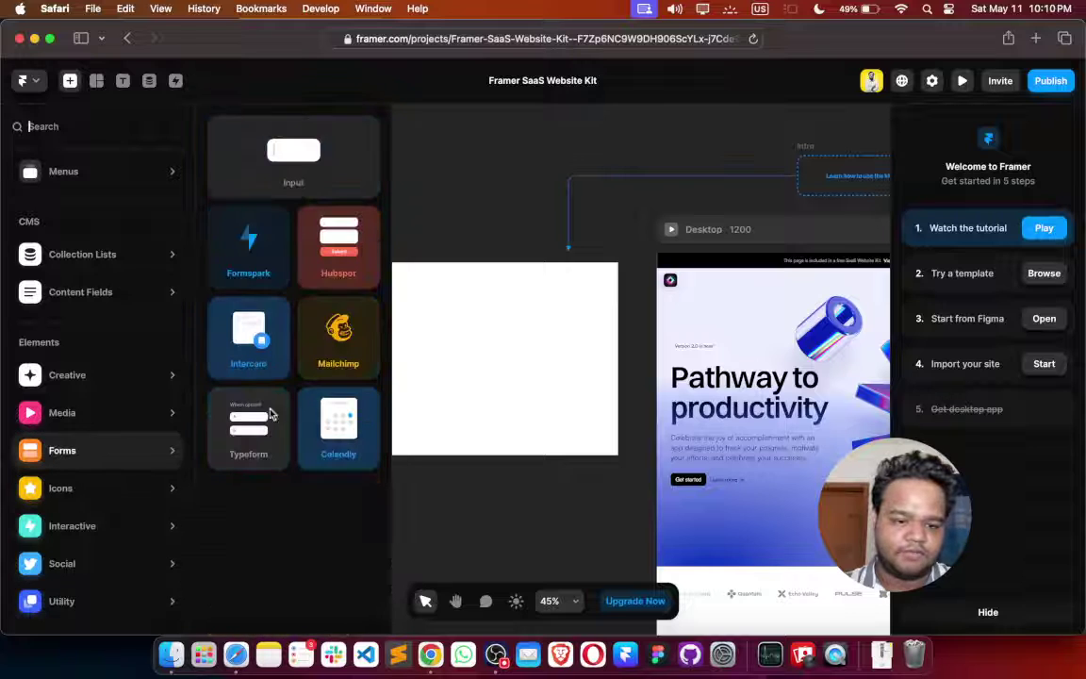
pyautogui.moveTo(247, 237); pyautogui.dragTo(343, 400)
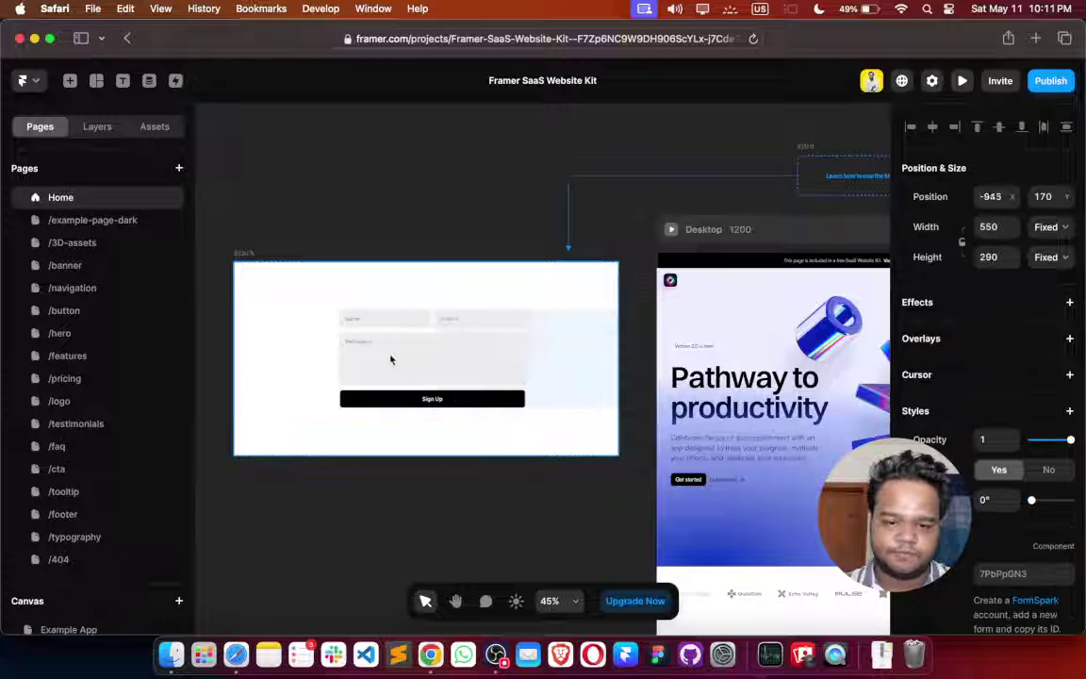
# Set the form stack's distribution to Center and its direction to vertical
pyautogui.click(242, 253)
pyautogui.scroll(-2, 1019, 405)
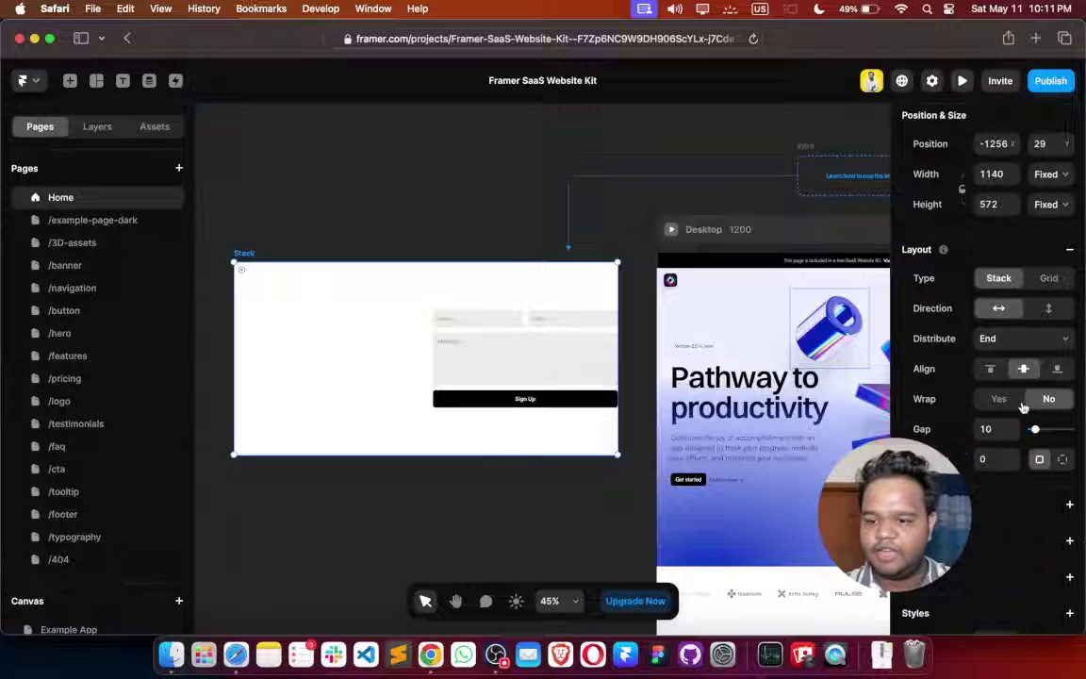
pyautogui.click(1009, 339)
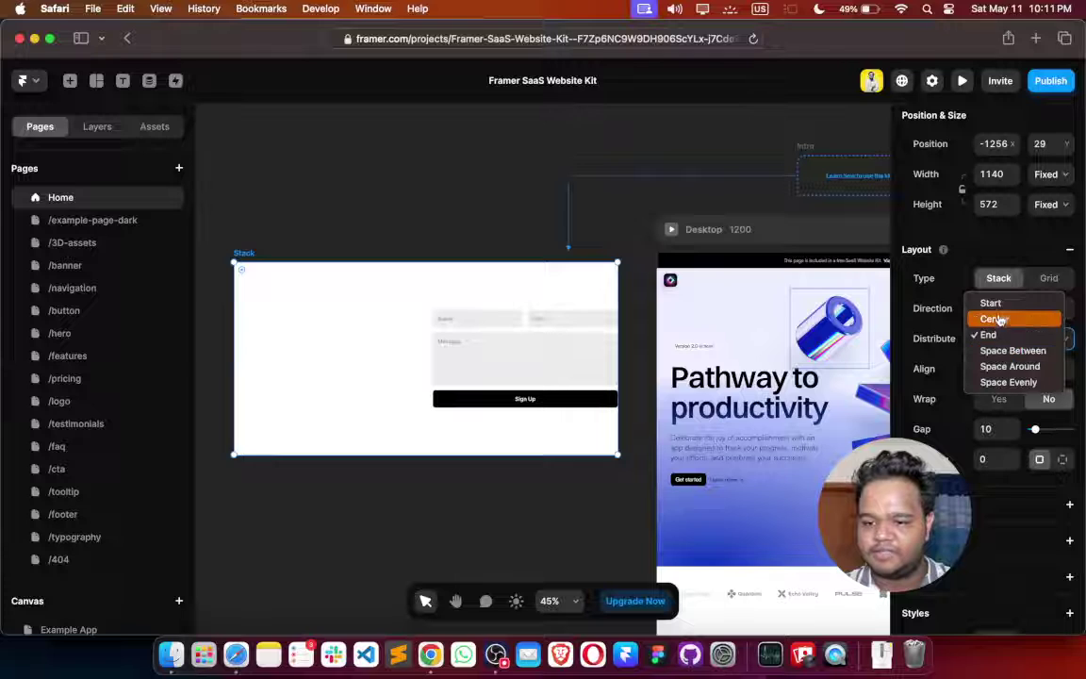
pyautogui.click(990, 317)
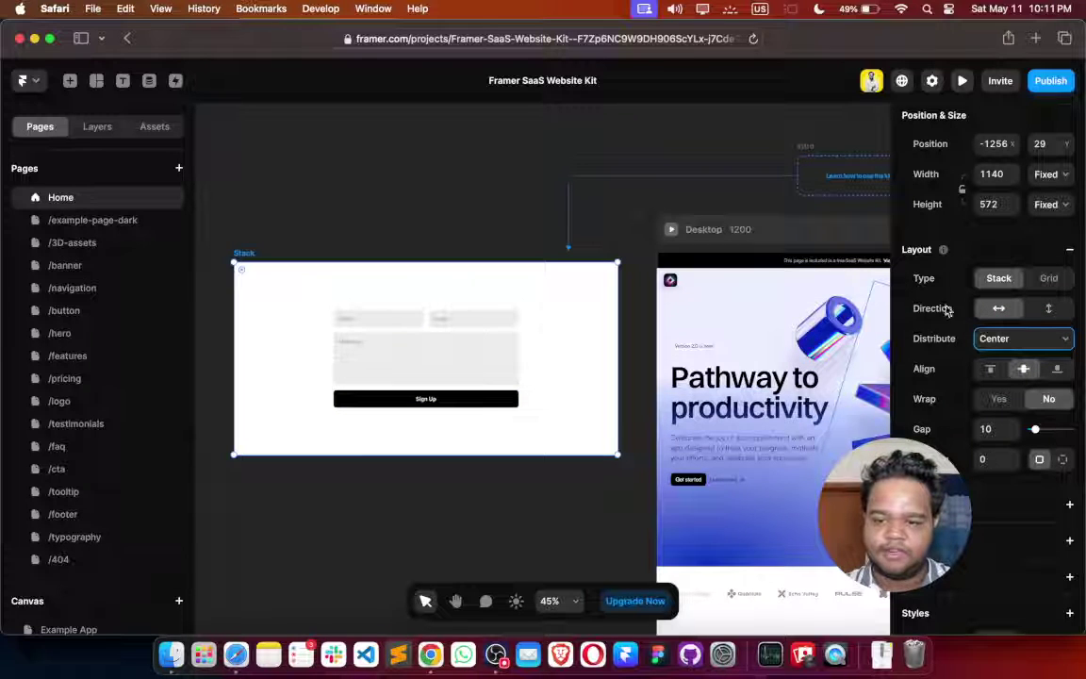
pyautogui.click(1043, 312)
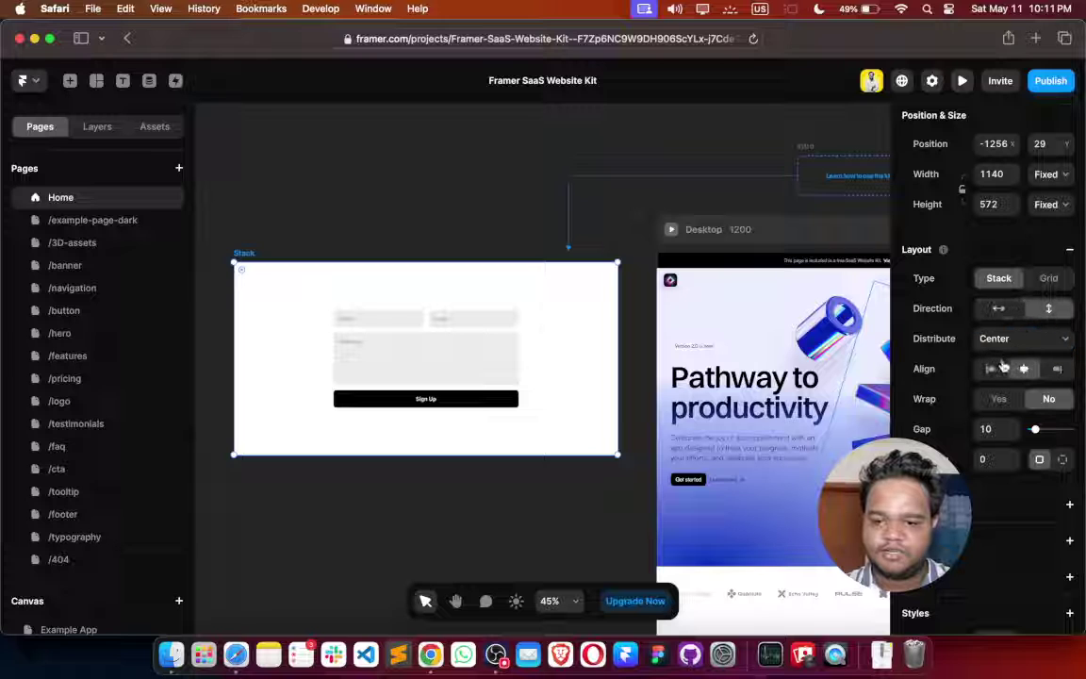
# Place a copy of the "A more effective way to track progress" heading in the form stack, above the form
pyautogui.hscroll(5, 509, 308)
pyautogui.scroll(-5, 509, 308)
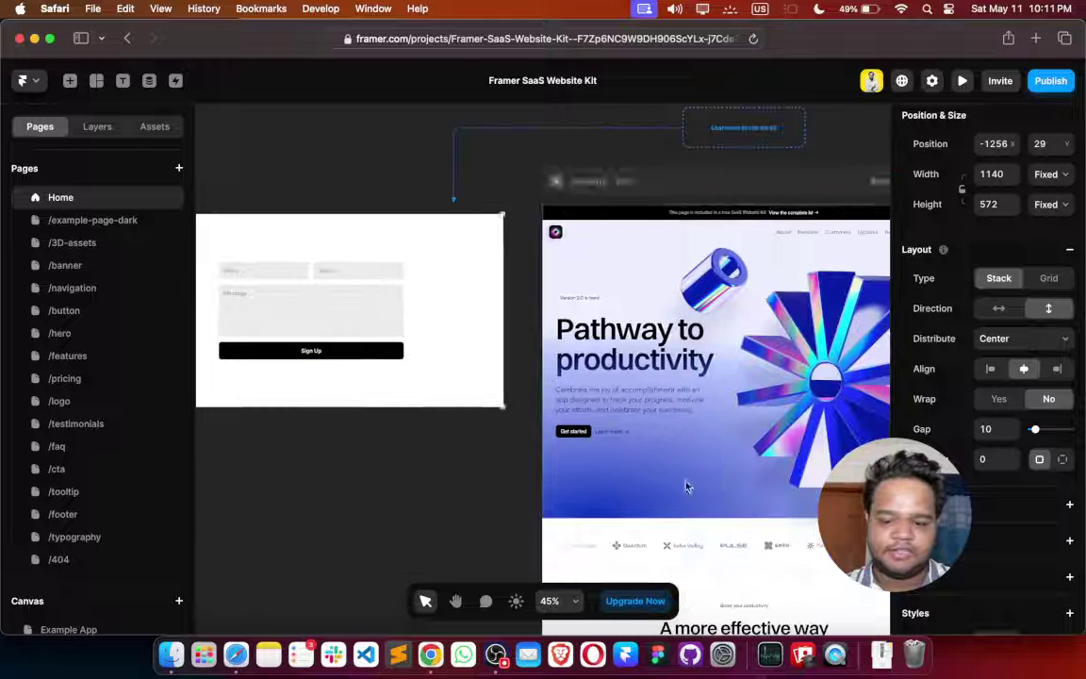
pyautogui.hscroll(-10, 561, 307)
pyautogui.scroll(3, 560, 307)
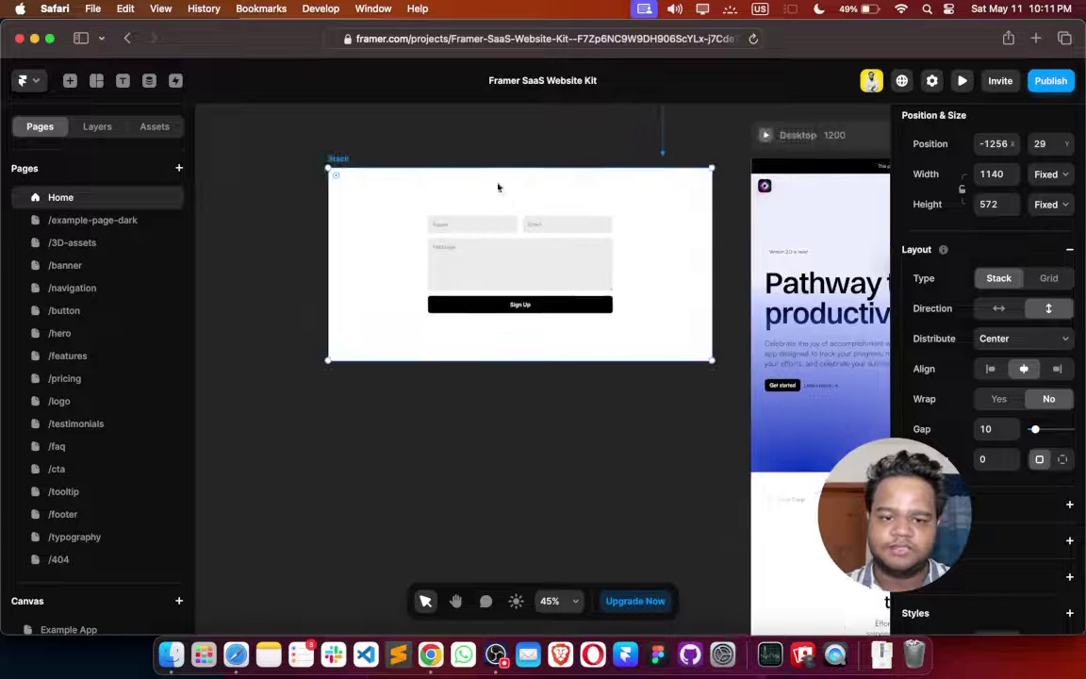
pyautogui.hscroll(5, 514, 266)
pyautogui.scroll(-3, 514, 267)
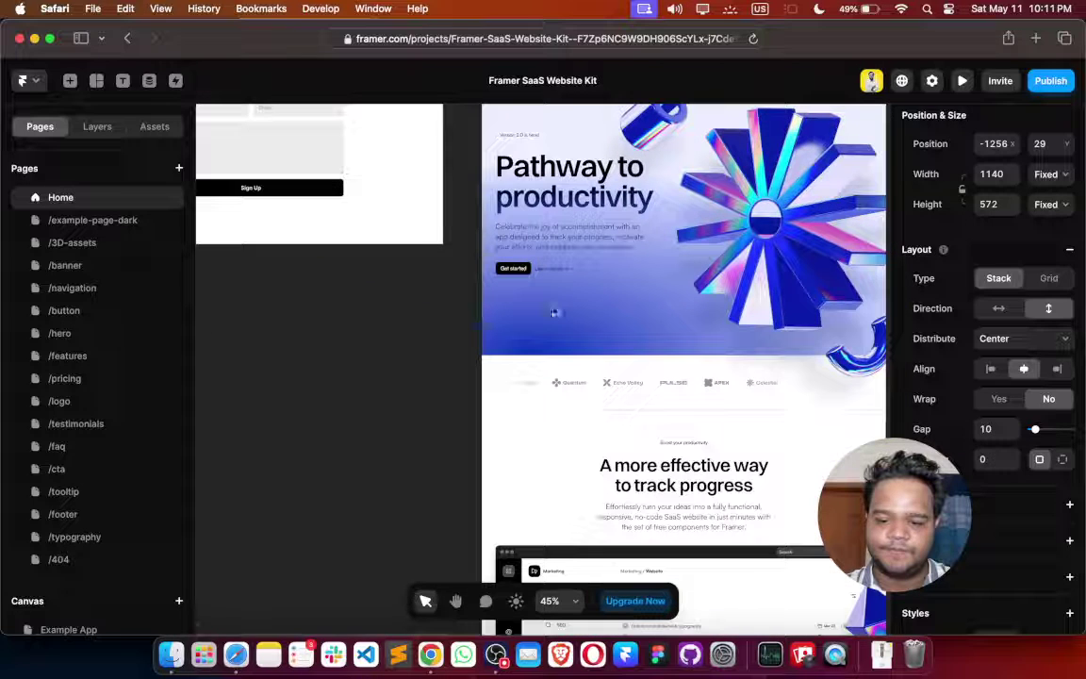
pyautogui.click(693, 484)
pyautogui.moveTo(693, 485); pyautogui.dragTo(340, 455)
pyautogui.hscroll(-3, 340, 455)
pyautogui.moveTo(424, 467); pyautogui.dragTo(375, 308)
pyautogui.scroll(4, 372, 300)
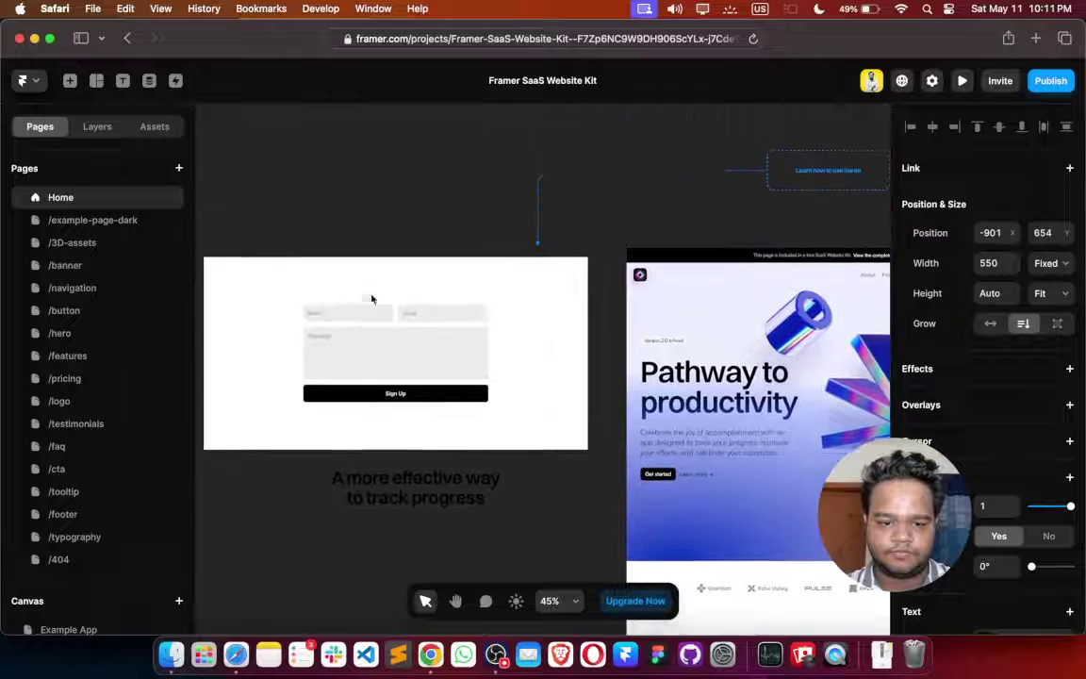
pyautogui.moveTo(412, 494); pyautogui.dragTo(366, 299)
# Change the copied heading's text to "Connect With Us"
pyautogui.doubleClick(330, 301)
pyautogui.hotkey('ctrl', 'a')
pyautogui.write('Connect With Us')
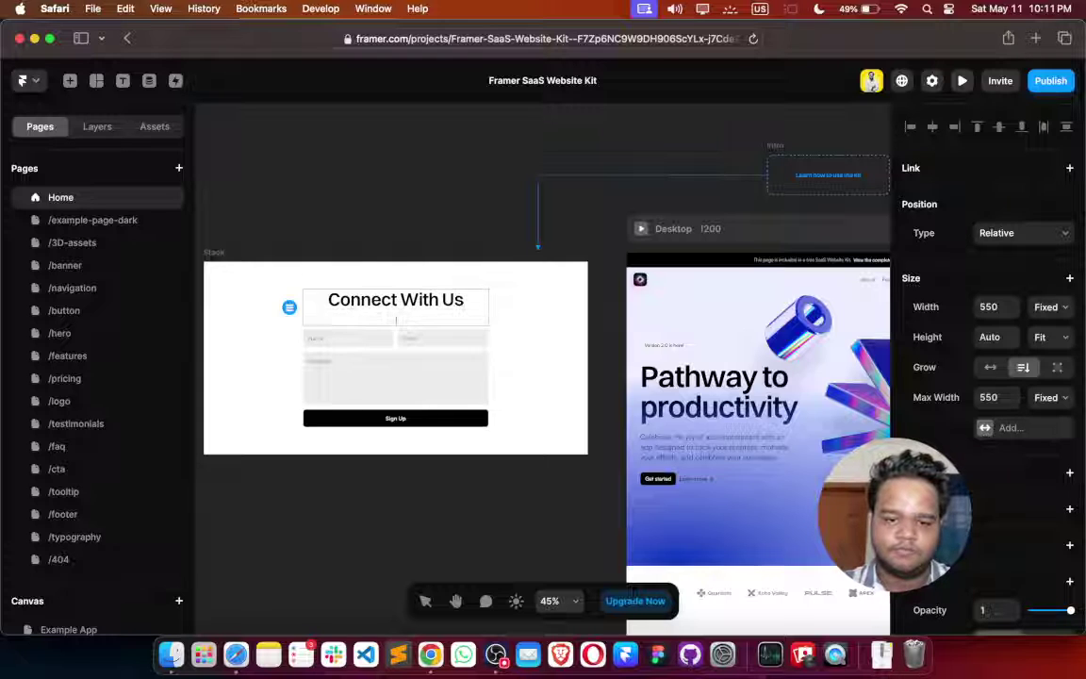
pyautogui.press('Escape')
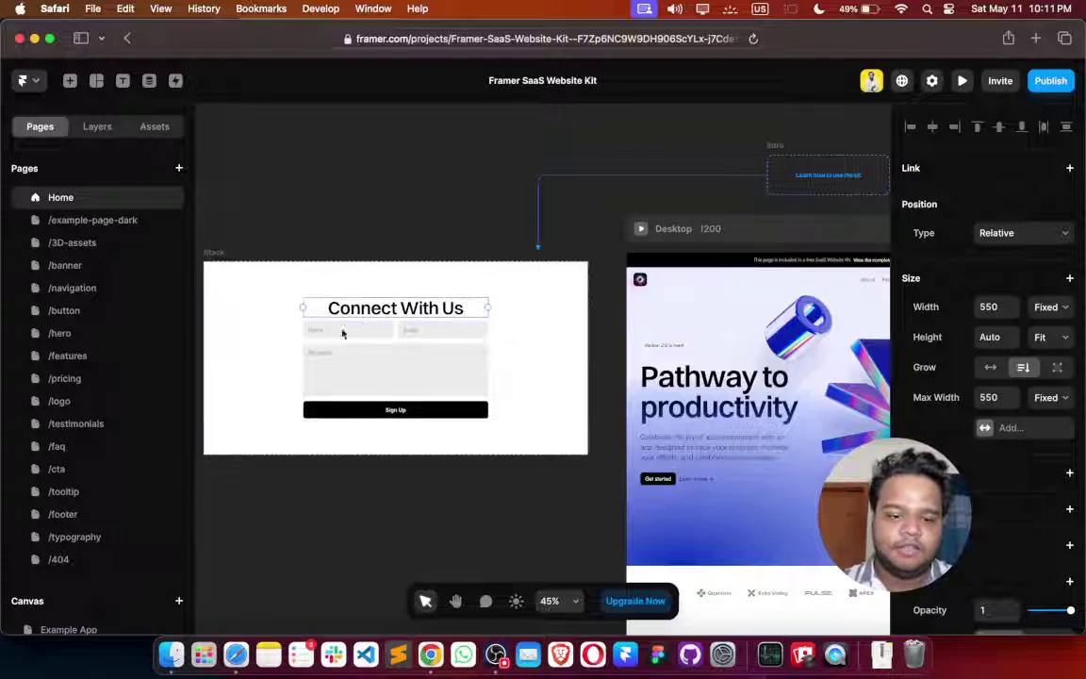
pyautogui.press('Escape')
pyautogui.hotkey('shift', '2')
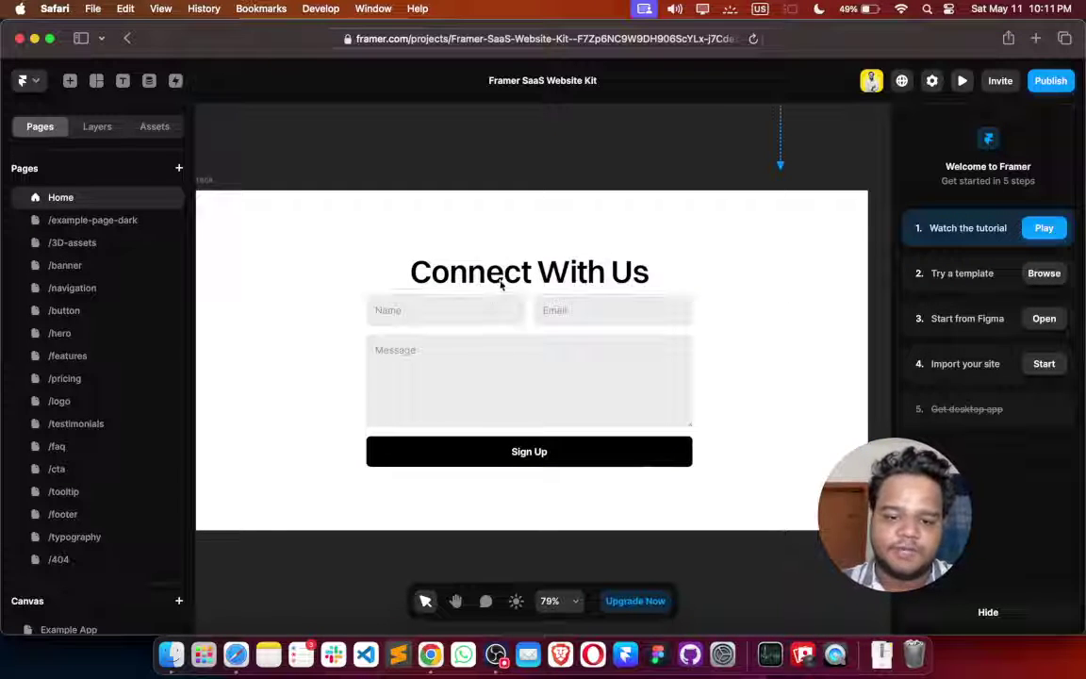
# Set the form stack's gap to 25
pyautogui.hscroll(-3, 776, 273)
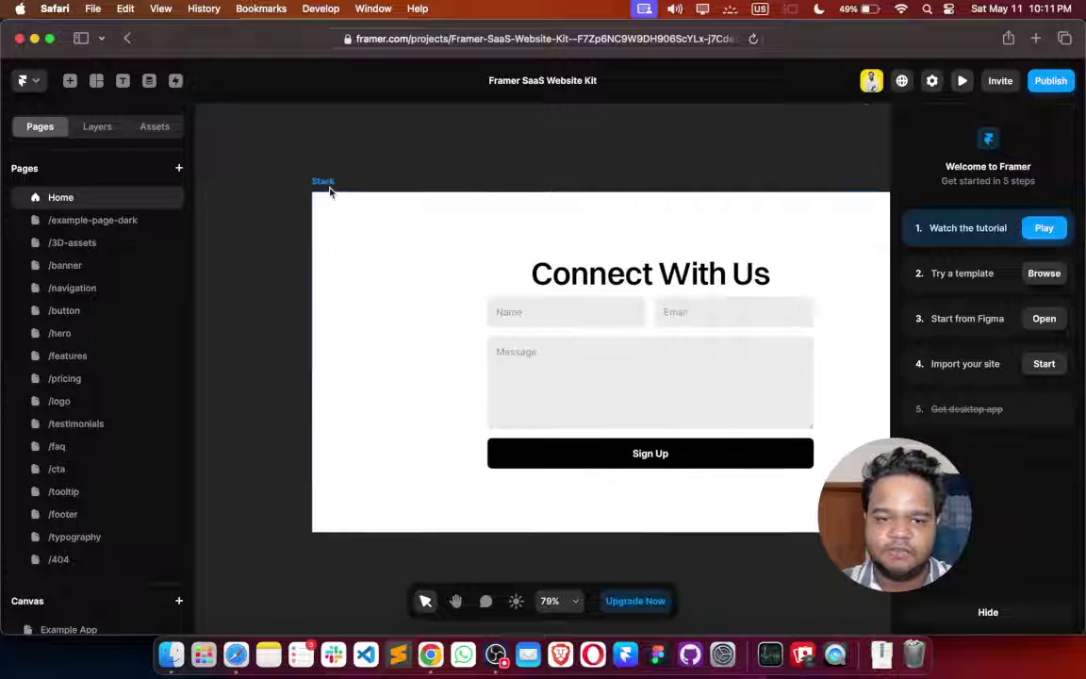
pyautogui.click(326, 185)
pyautogui.scroll(-1, 1048, 400)
pyautogui.moveTo(1038, 419); pyautogui.dragTo(1042, 420)
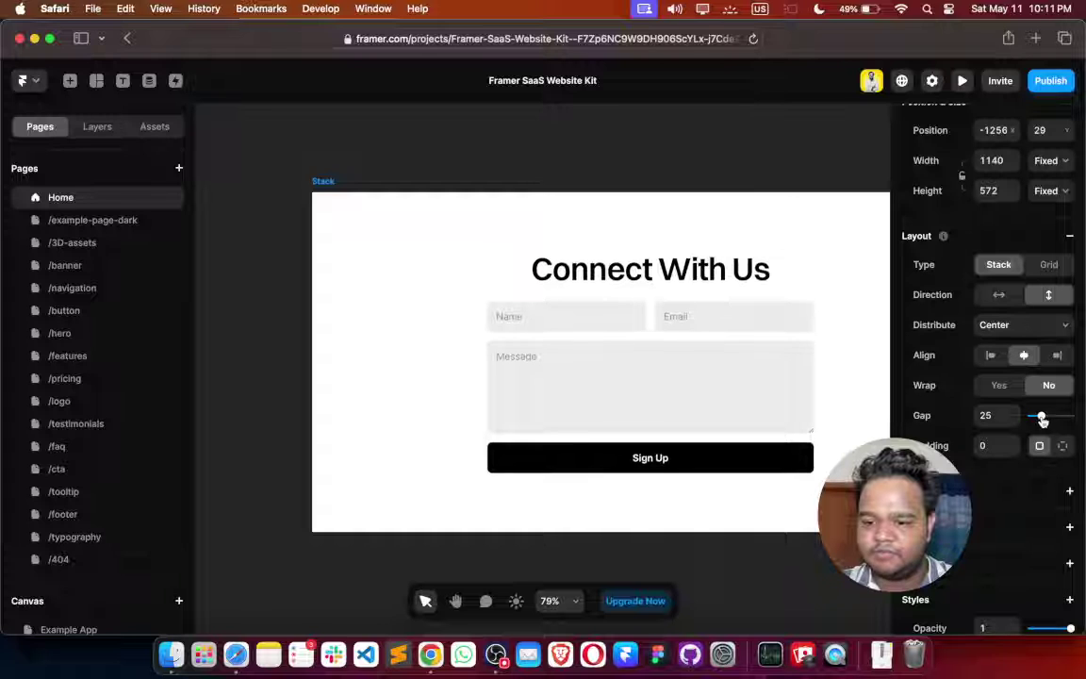
# Move the hero's description paragraph between the stack's heading and form, and center-align its text
pyautogui.scroll(-5, 526, 435)
pyautogui.moveTo(680, 480); pyautogui.dragTo(364, 348)
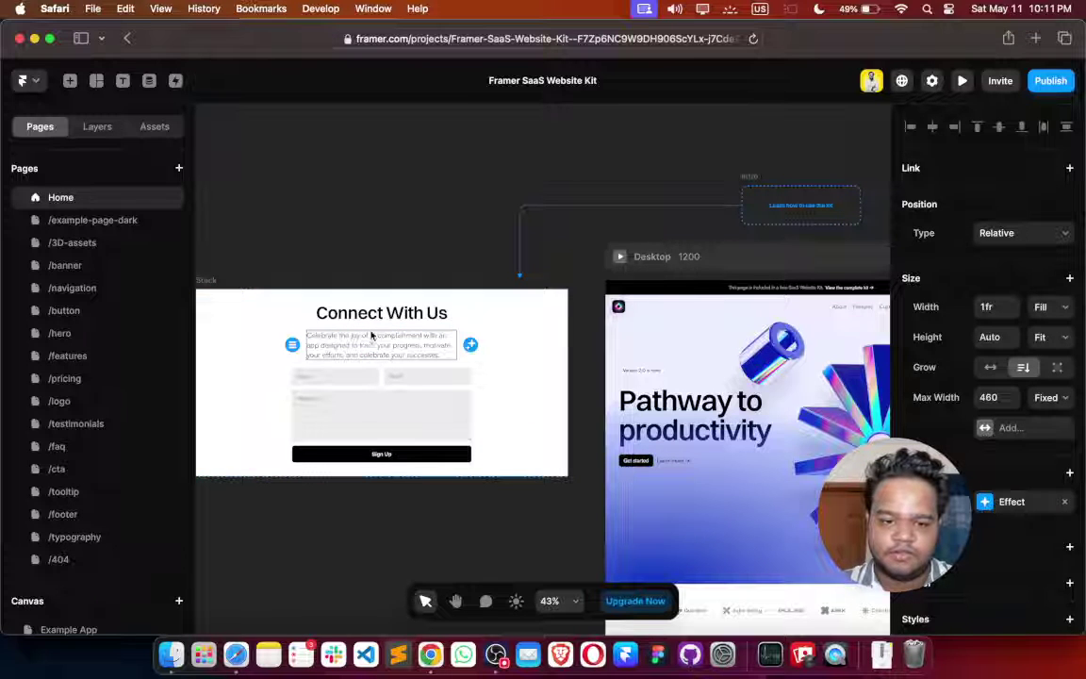
pyautogui.scroll(-5, 971, 482)
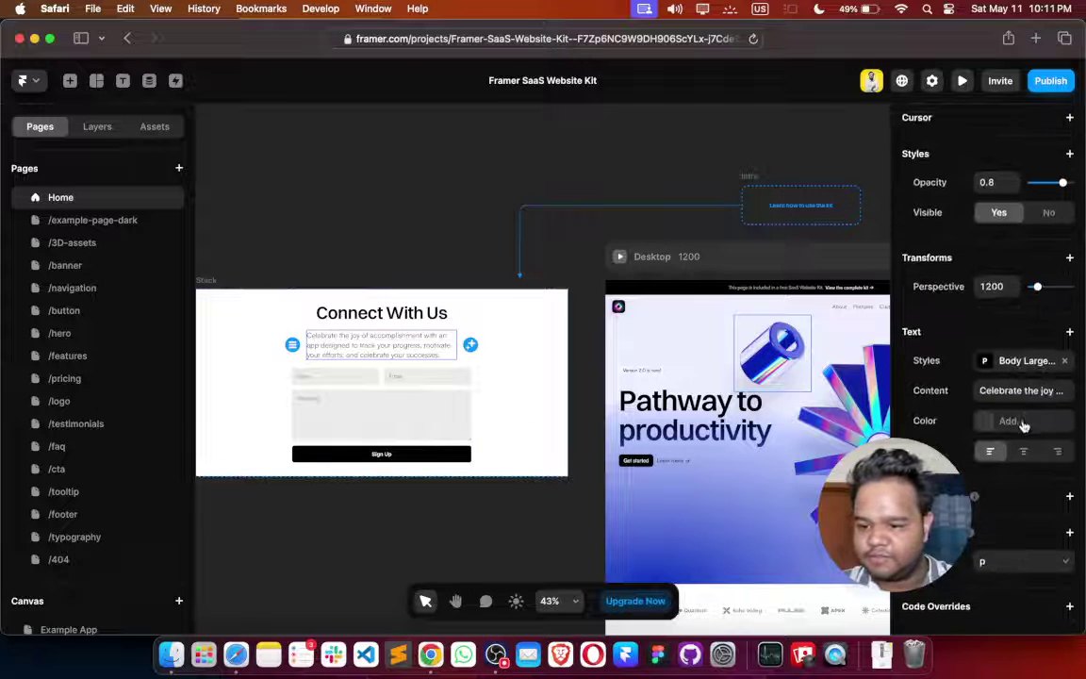
pyautogui.click(1026, 455)
# Replace the paragraph's text with "We will connect with you soon"
pyautogui.doubleClick(375, 341)
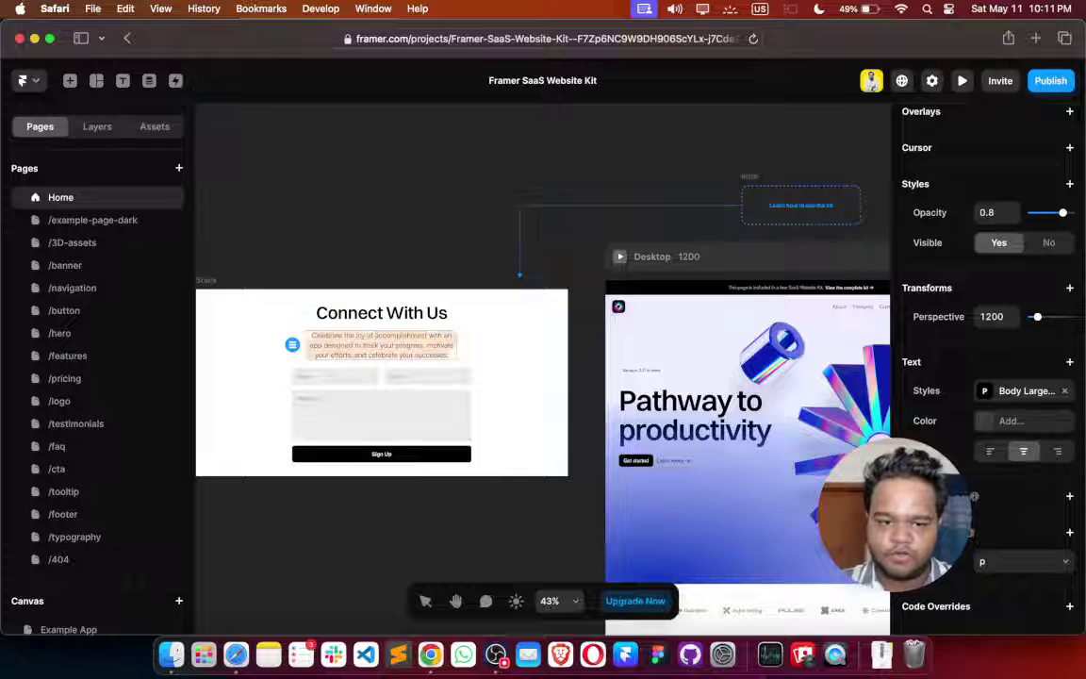
pyautogui.write('We will conne')
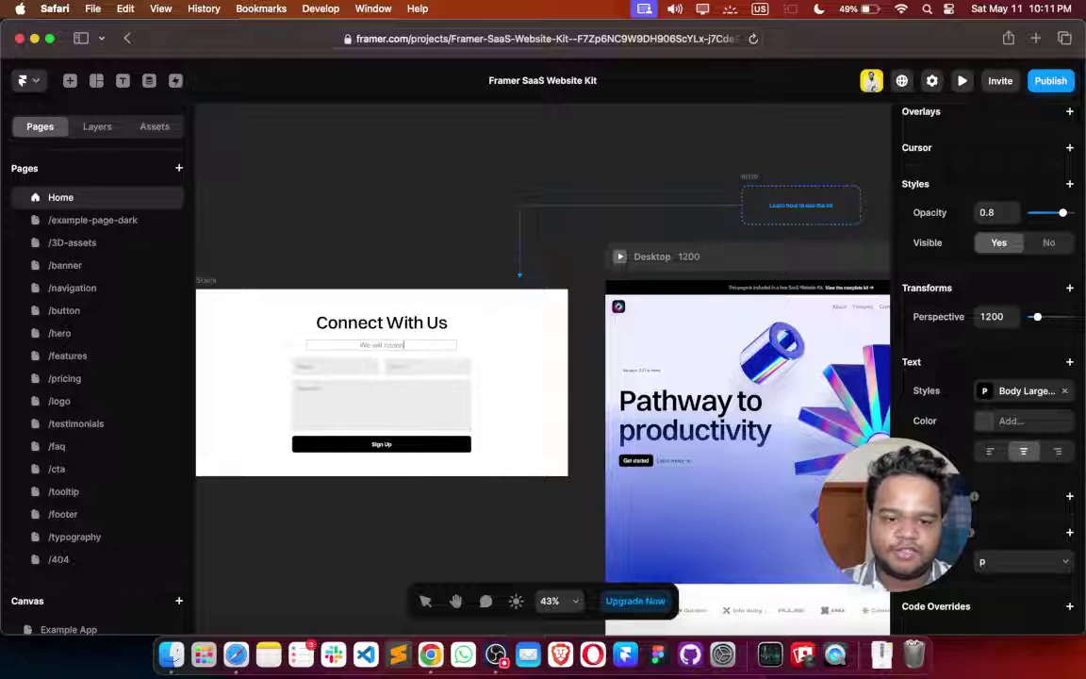
pyautogui.write('ct with you soon')
pyautogui.press('Escape')
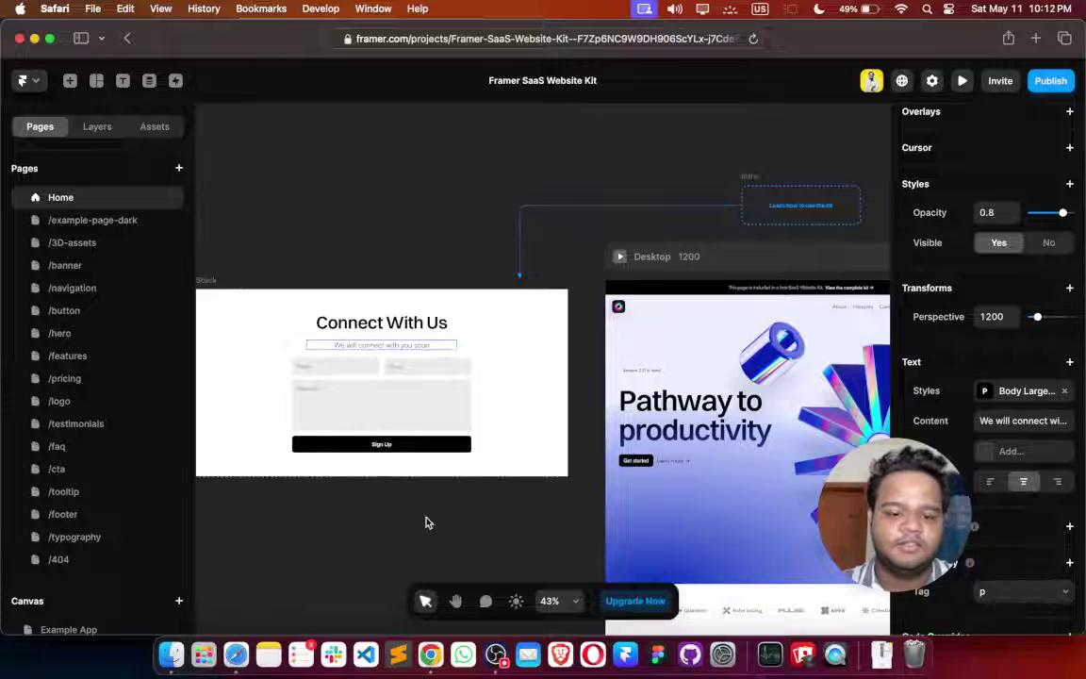
# Open the overlay attached to the hero's Get started button for editing
pyautogui.scroll(-3, 427, 521)
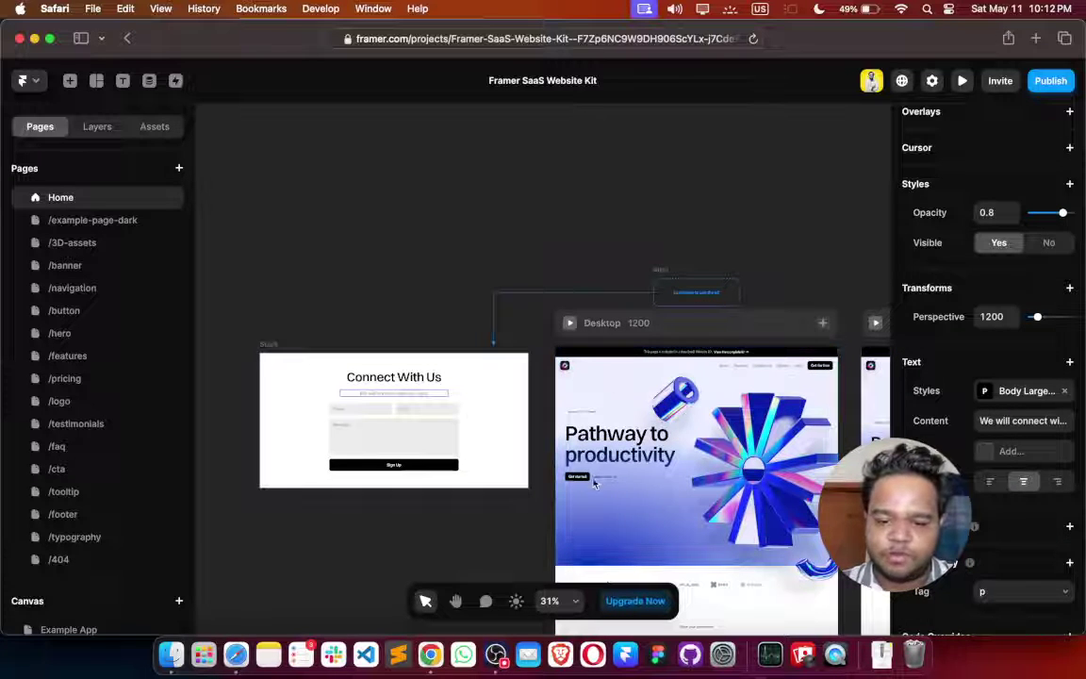
pyautogui.click(582, 481)
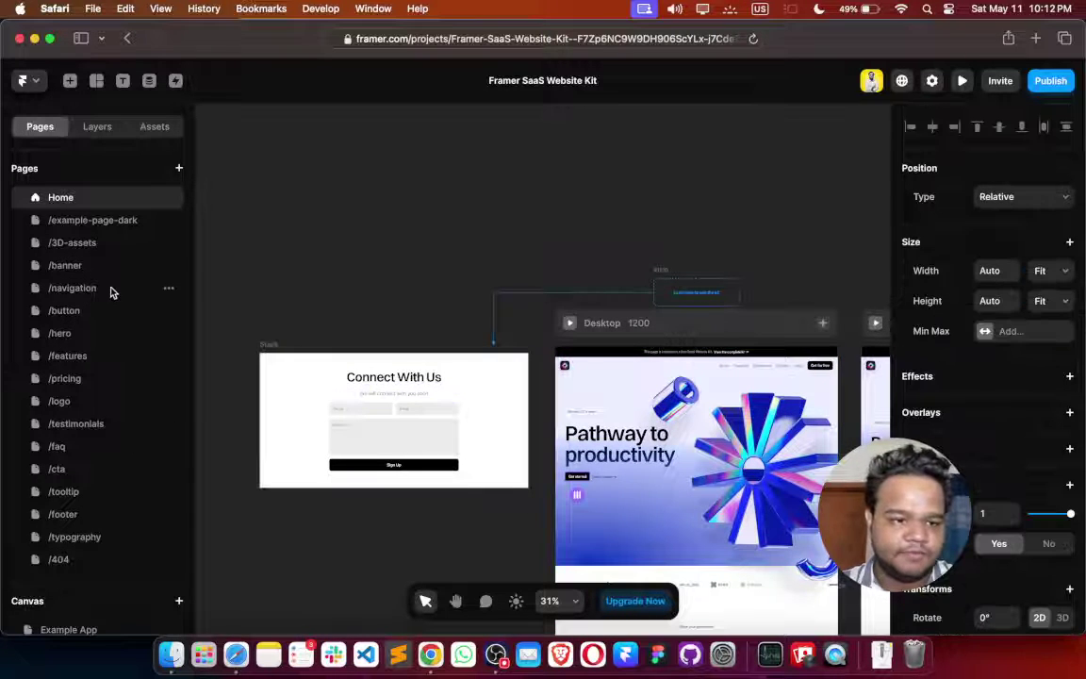
pyautogui.click(83, 126)
pyautogui.scroll(-2, 122, 396)
pyautogui.click(151, 393)
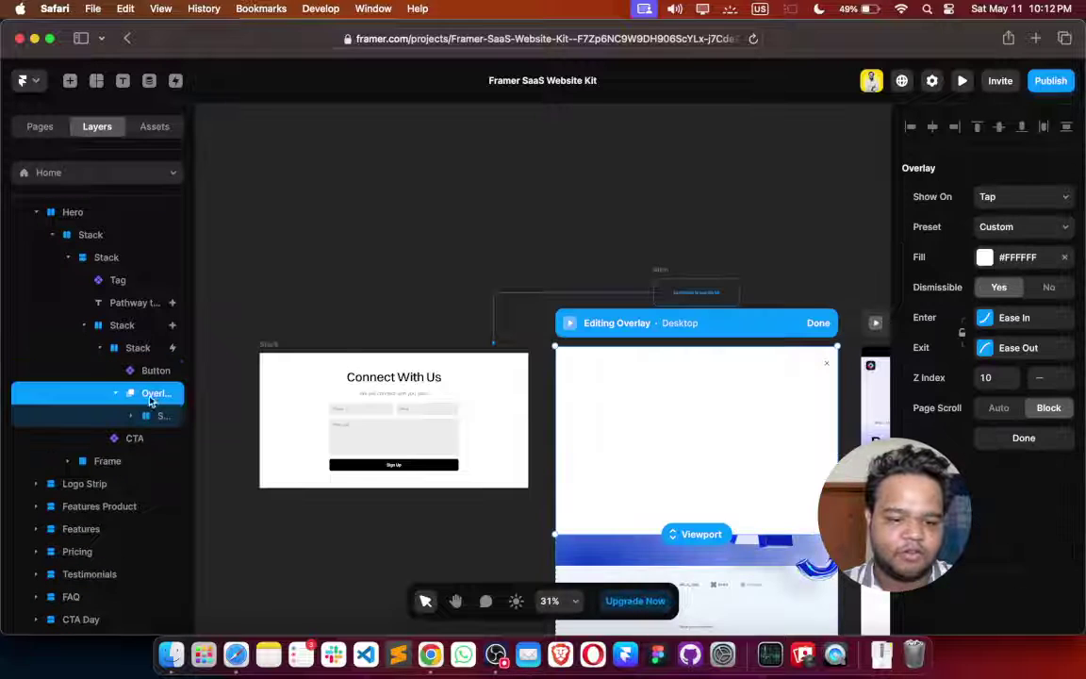
# Nest the Connect With Us stack inside the overlay below the header stack and center it horizontally under the X icon
pyautogui.moveTo(275, 349); pyautogui.dragTo(602, 407)
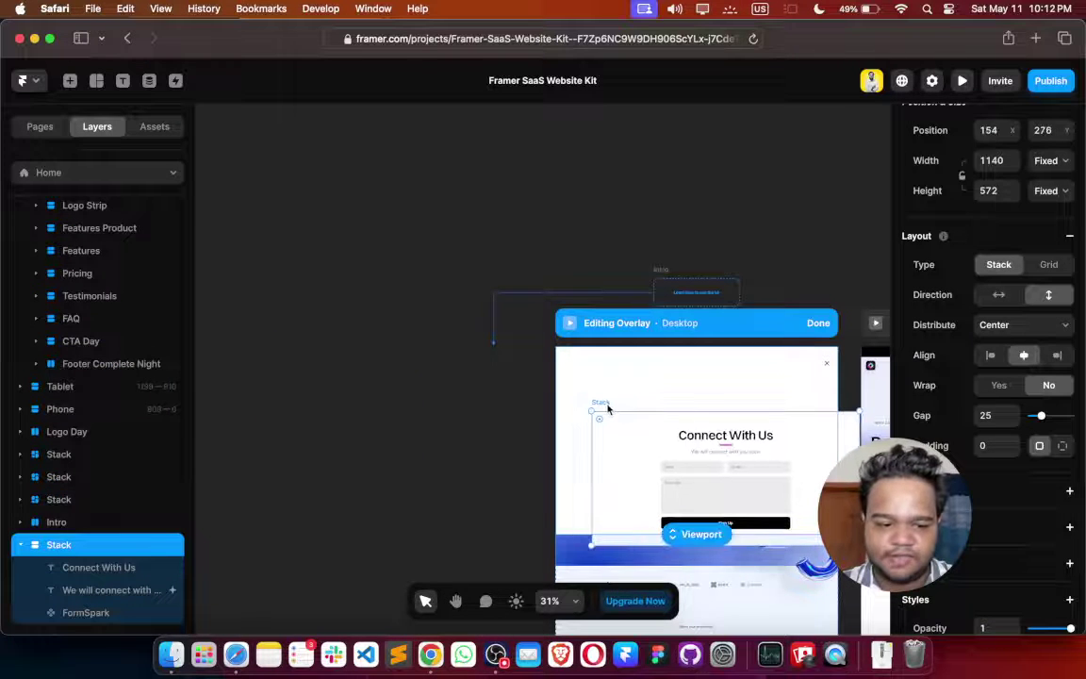
pyautogui.click(21, 544)
pyautogui.moveTo(54, 608); pyautogui.dragTo(153, 252)
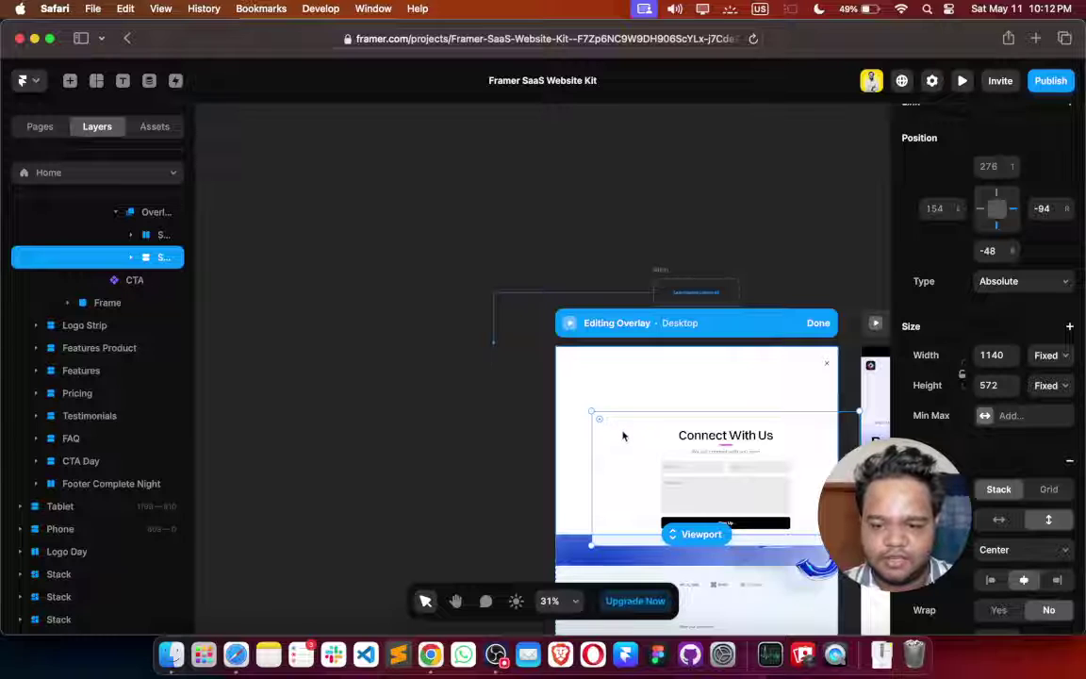
pyautogui.moveTo(623, 435); pyautogui.dragTo(595, 406)
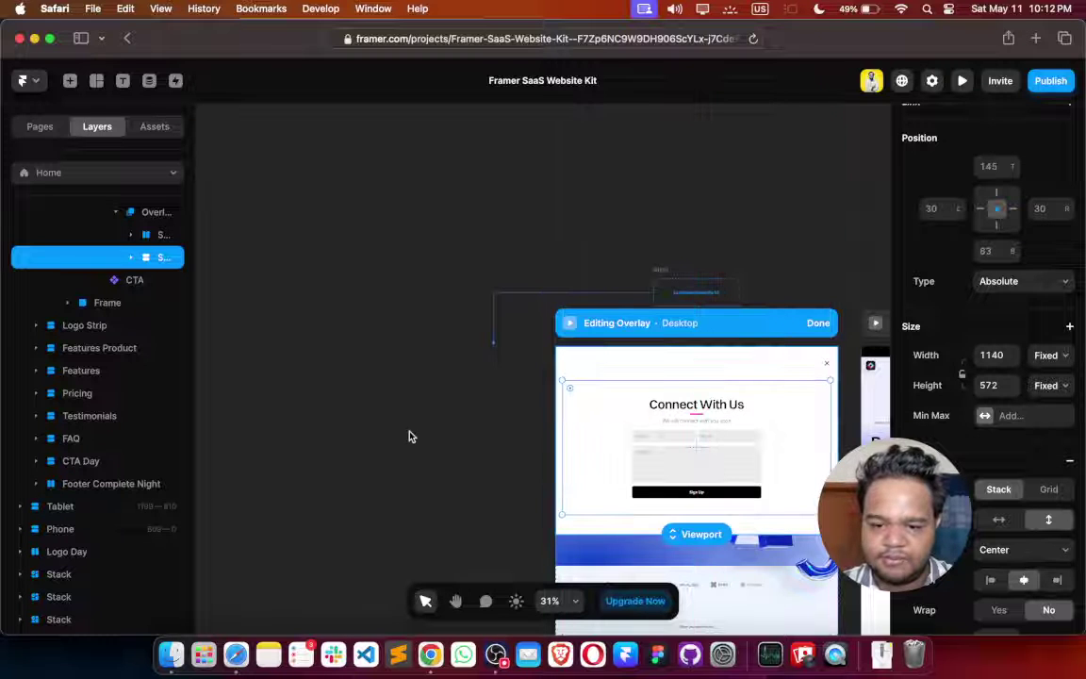
# Make the Connect With Us stack's width relative at 95% of the overlay
pyautogui.hscroll(5, 407, 433)
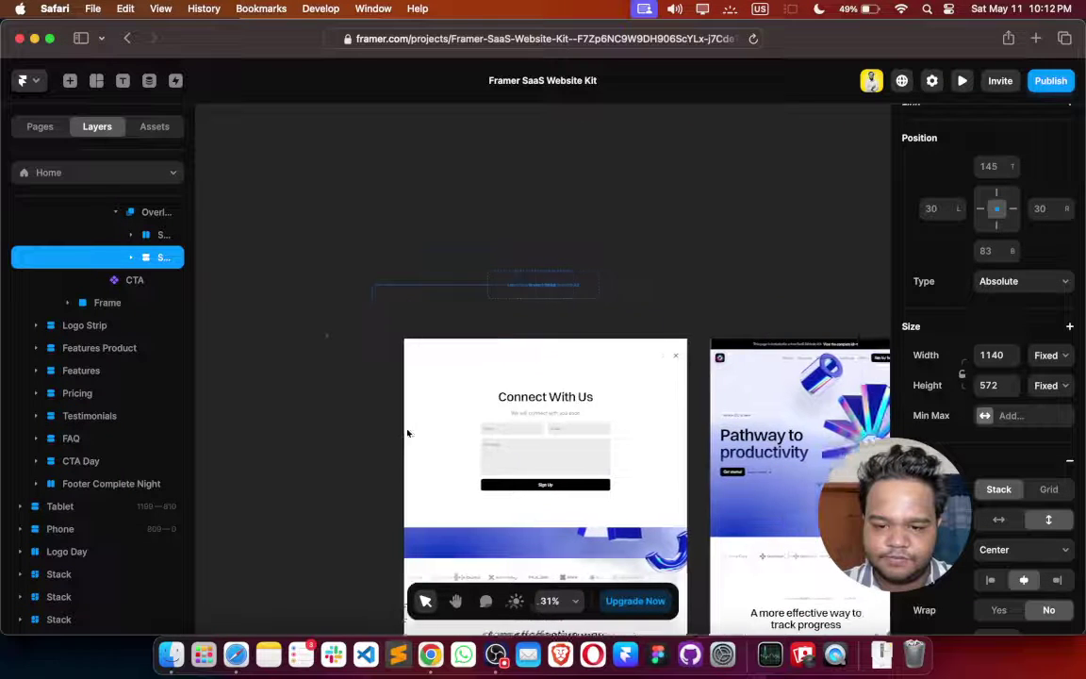
pyautogui.click(1052, 356)
pyautogui.click(1055, 365)
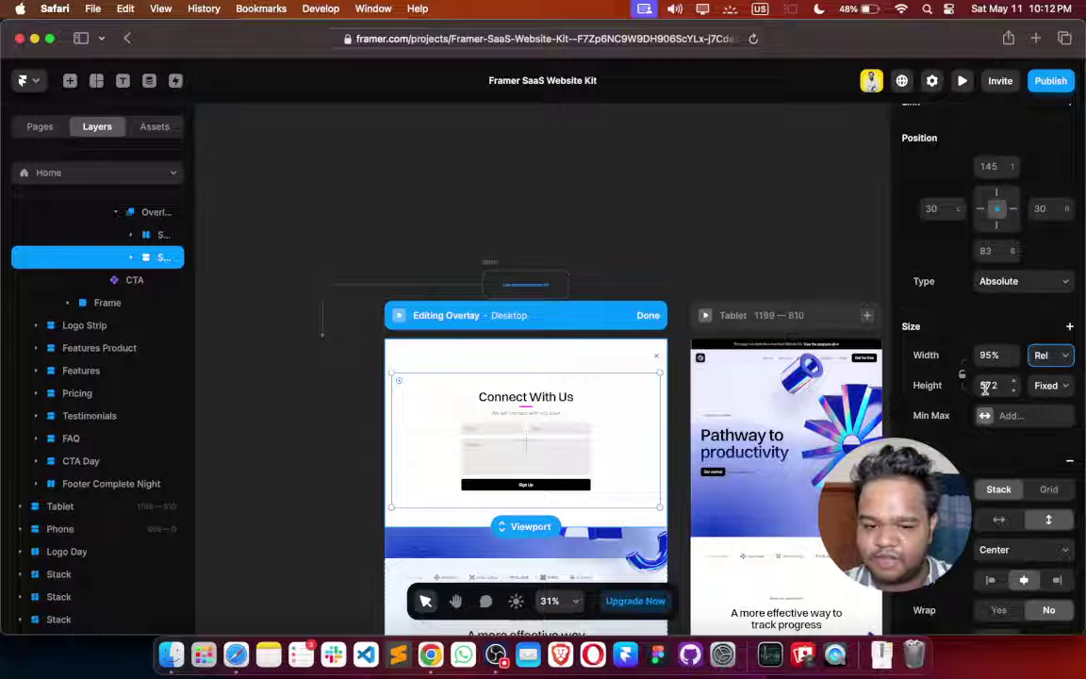
pyautogui.click(327, 428)
pyautogui.click(417, 396)
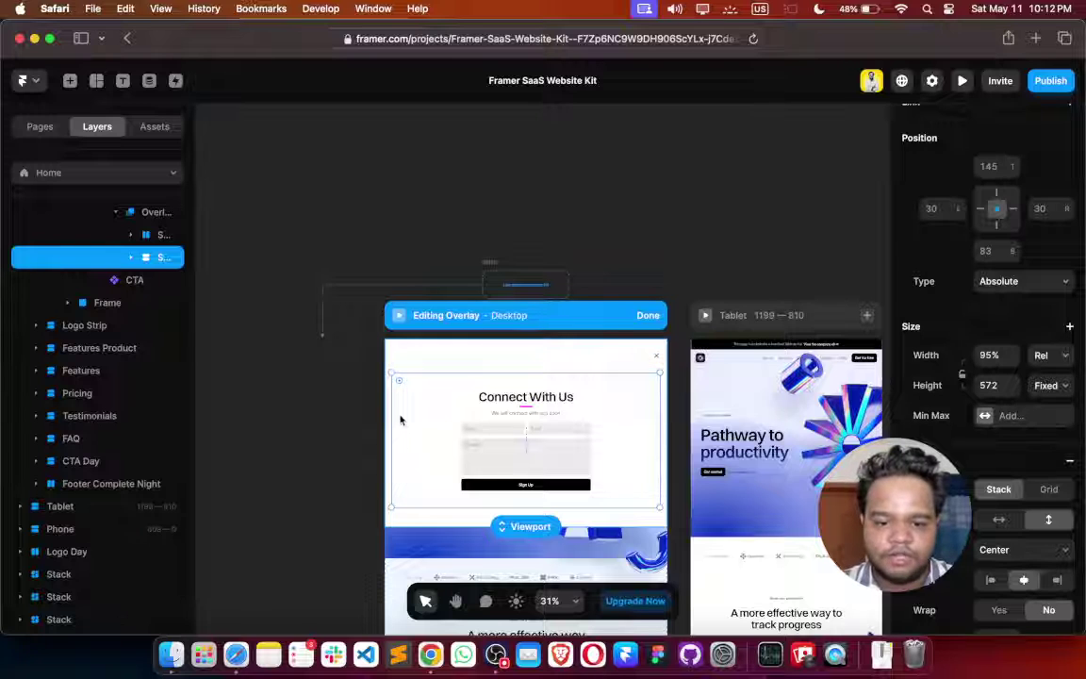
pyautogui.scroll(5, 400, 419)
pyautogui.scroll(-2, 400, 419)
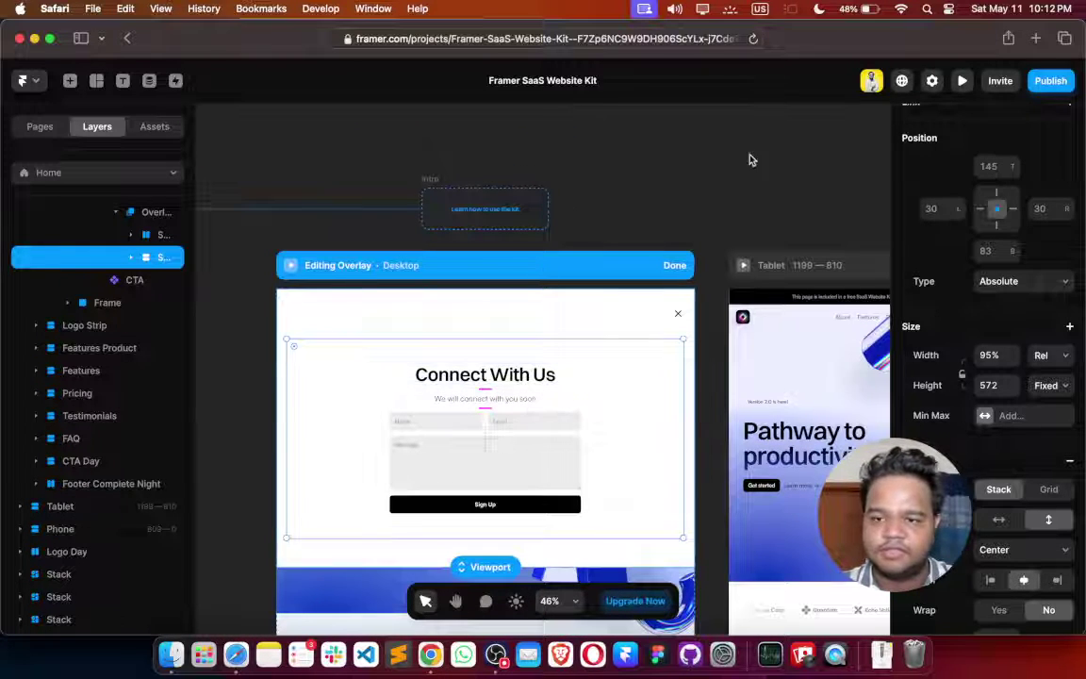
# Preview the page and test opening the overlay from Get started and closing it with the X icon, then return to the editor
pyautogui.click(964, 83)
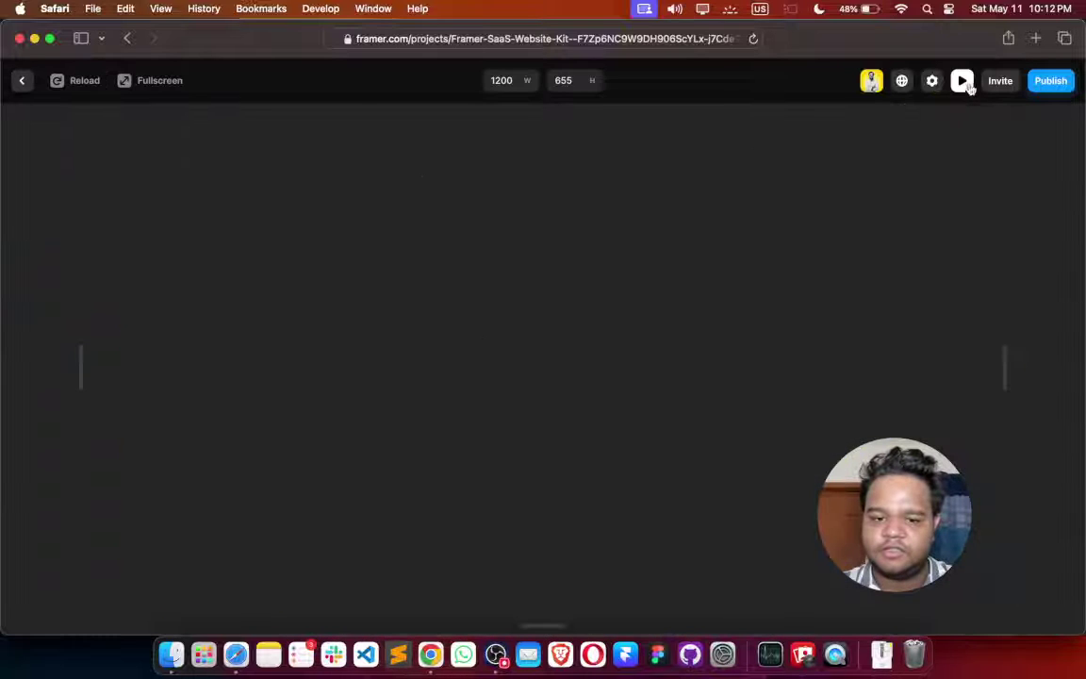
pyautogui.scroll(-5, 243, 460)
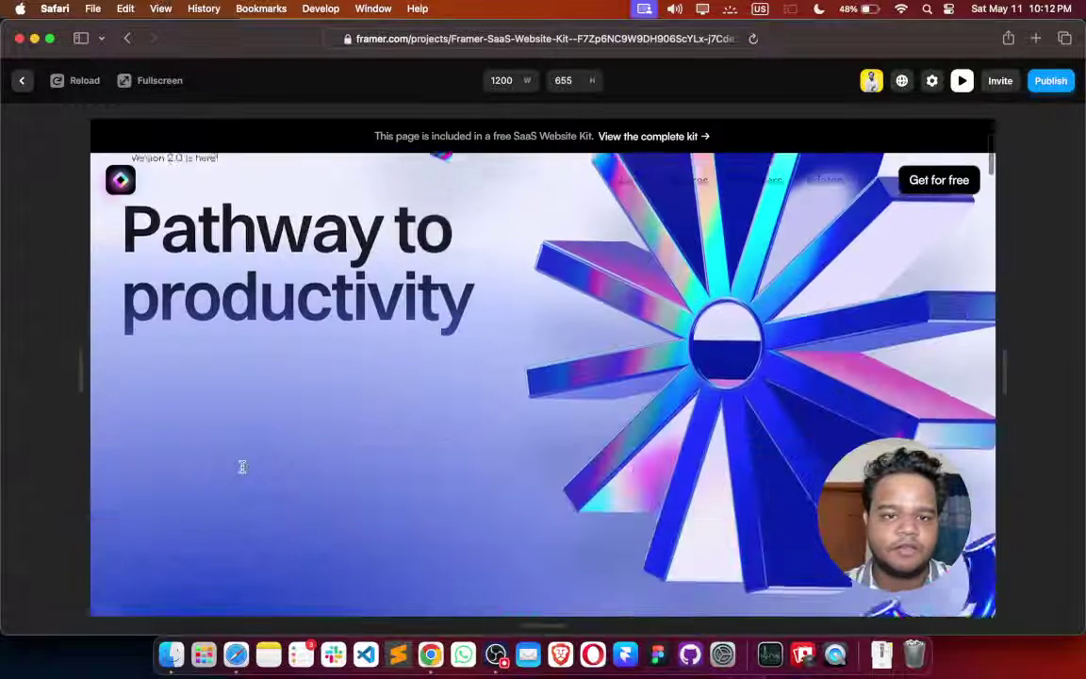
pyautogui.scroll(1, 242, 469)
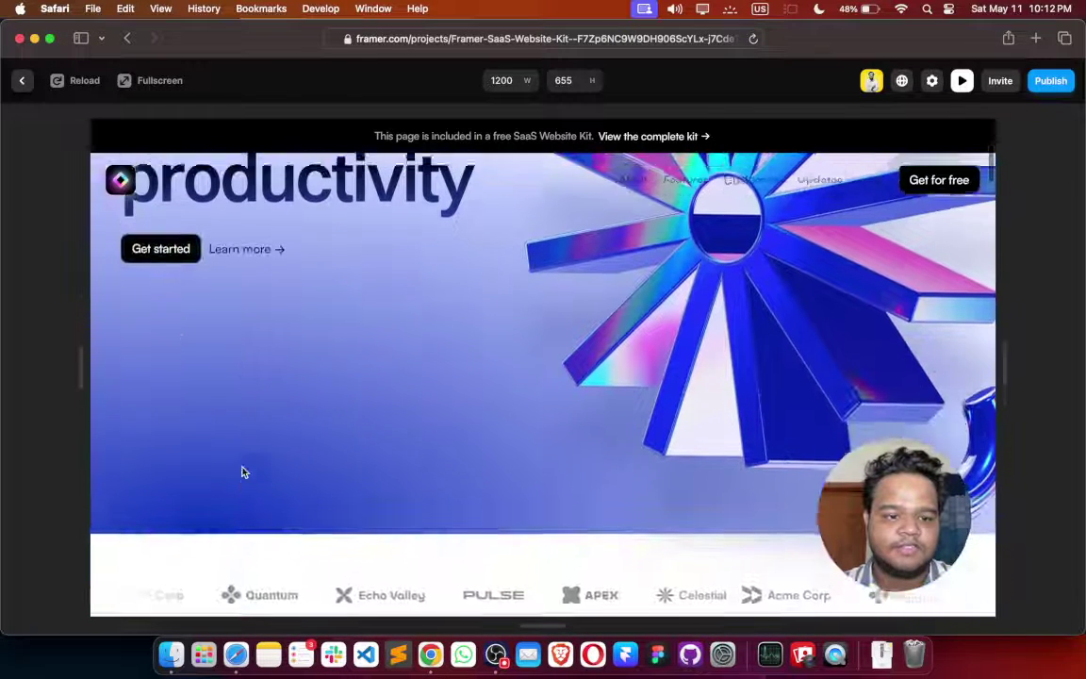
pyautogui.click(158, 254)
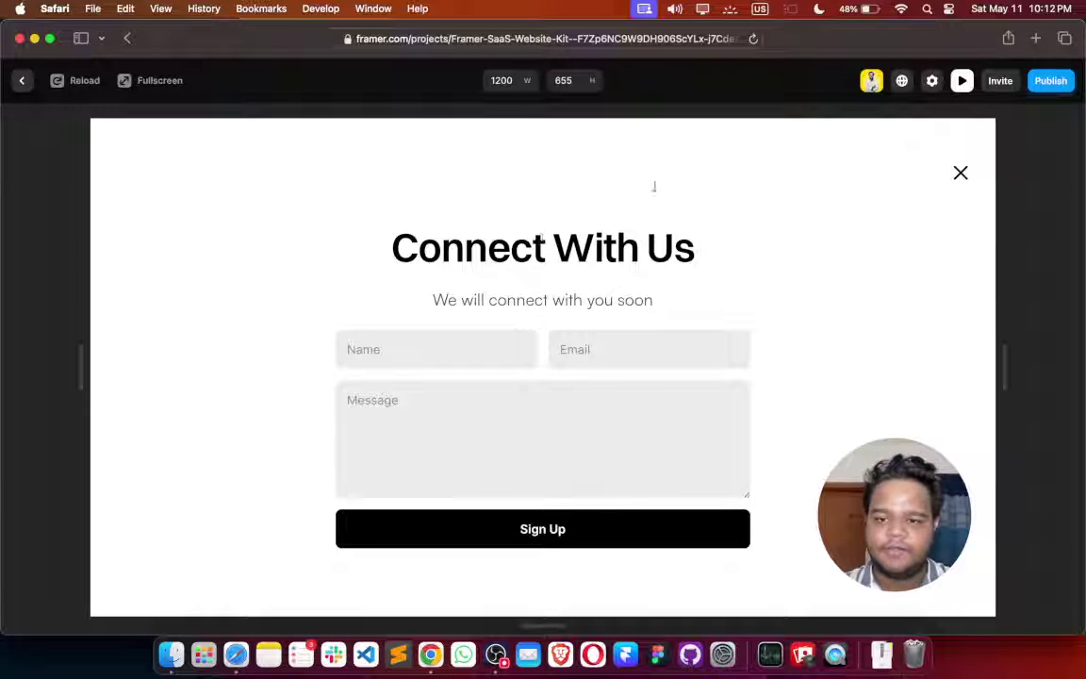
pyautogui.click(961, 172)
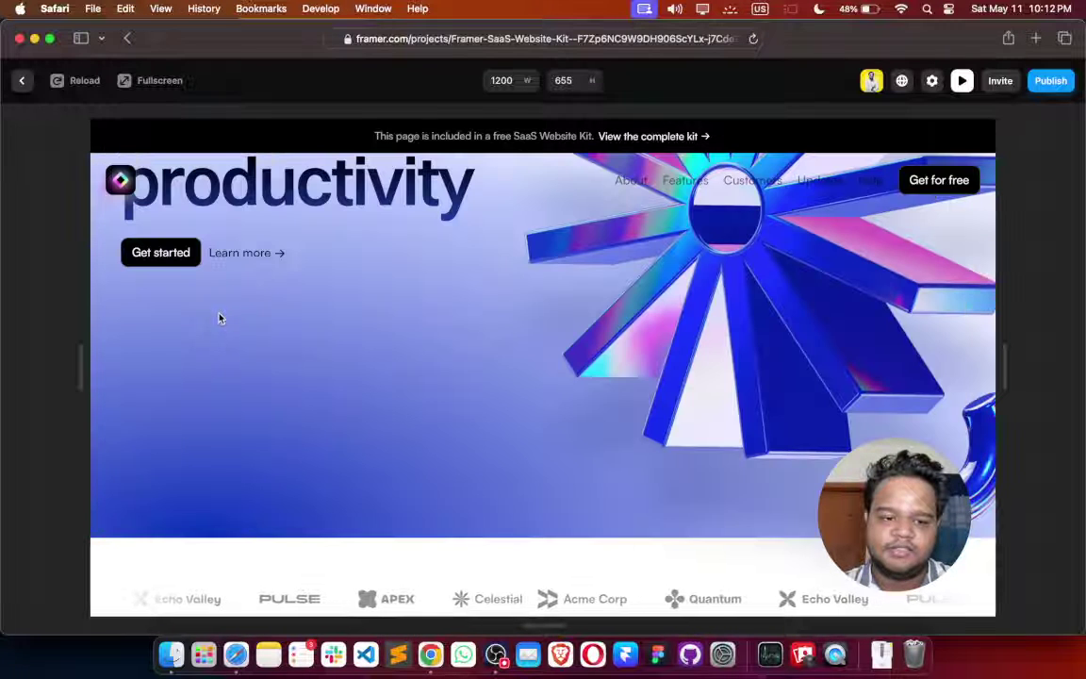
pyautogui.click(161, 255)
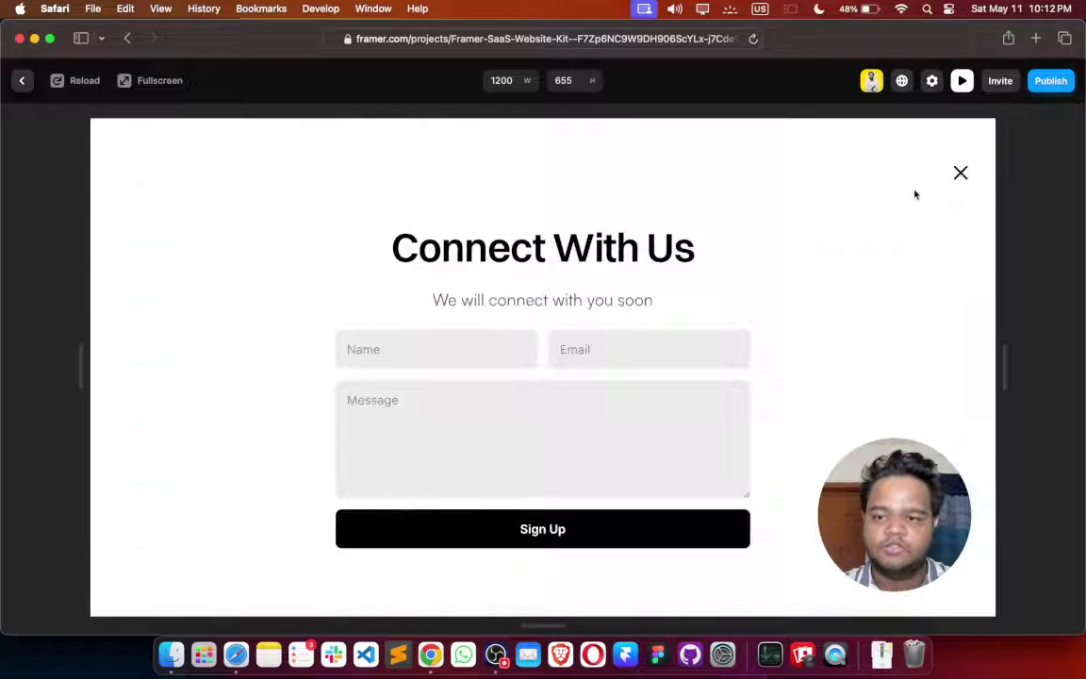
pyautogui.click(960, 173)
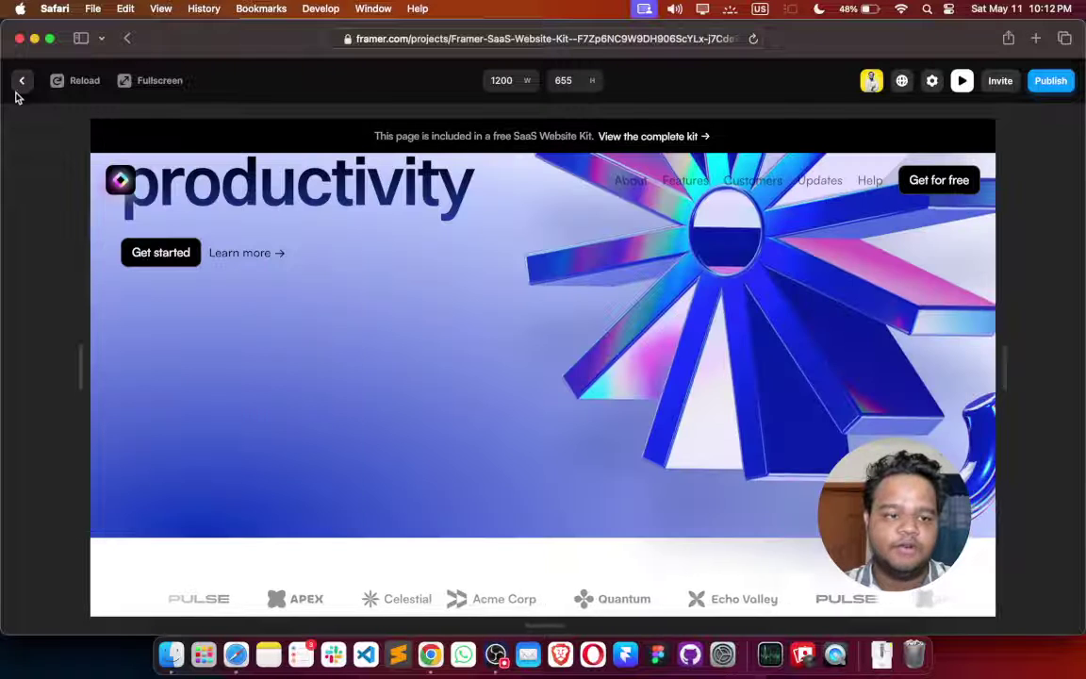
pyautogui.click(22, 82)
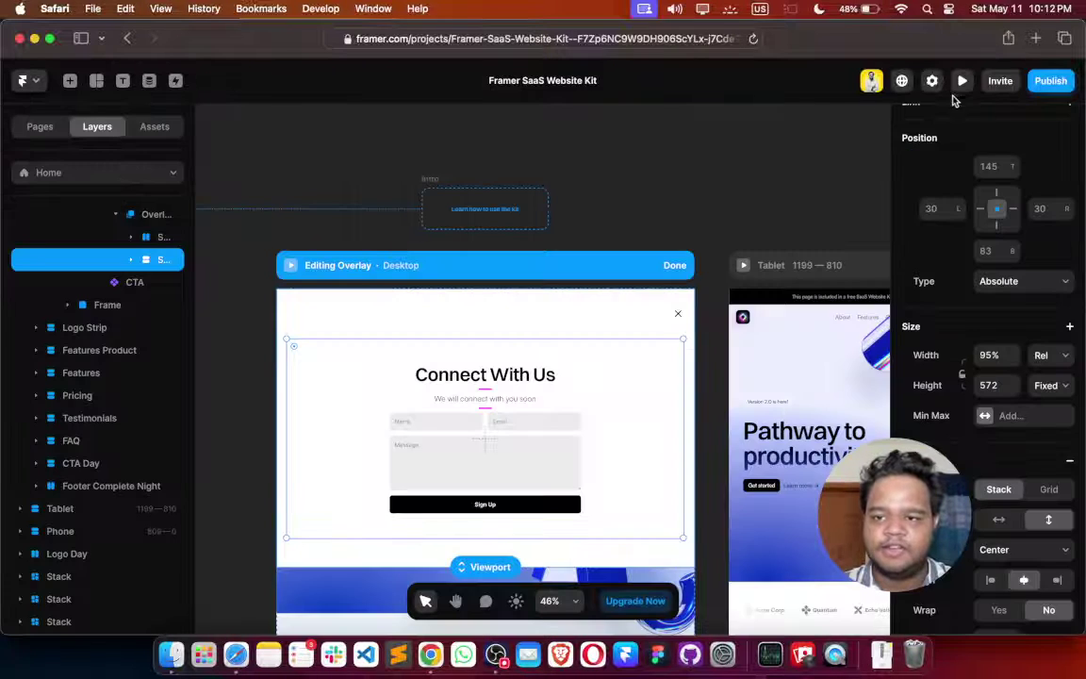
# Publish the Home page changes and open the live site at vivacious-illustrations-070162.framer.app
pyautogui.click(1050, 80)
pyautogui.click(934, 223)
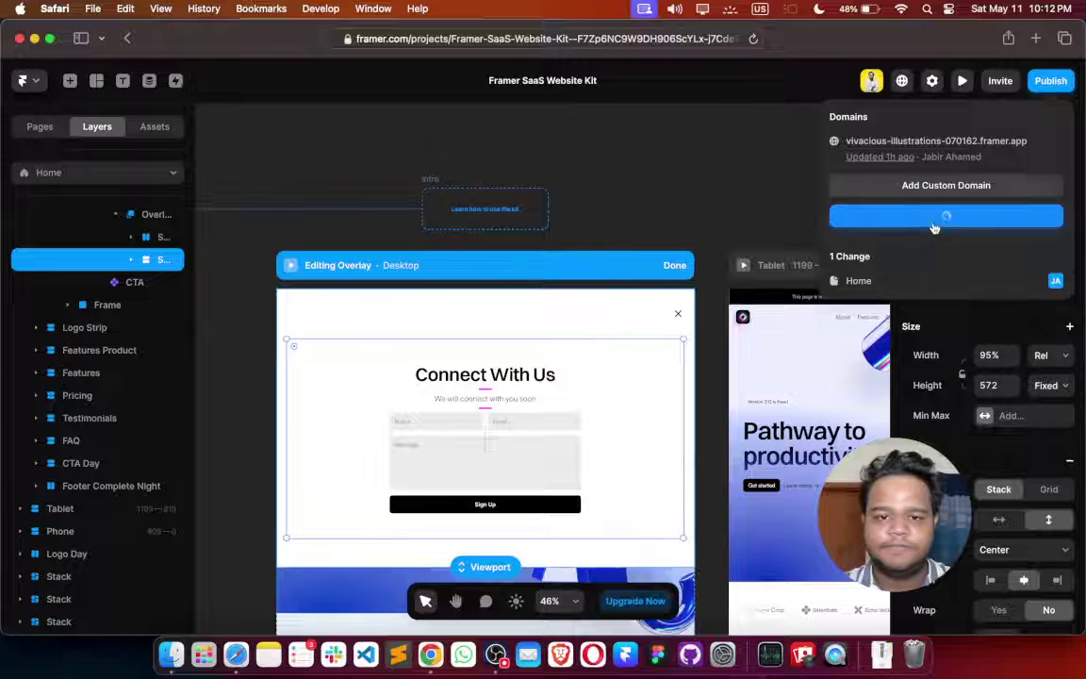
pyautogui.click(867, 142)
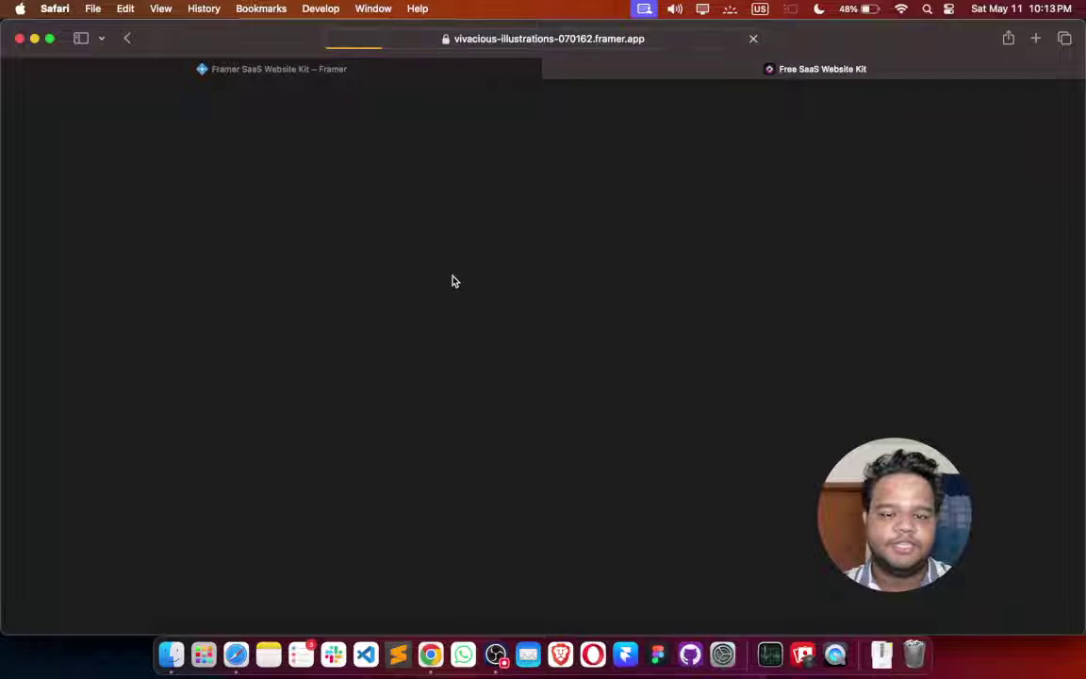
# Test opening and closing the Connect With Us overlay on the live site, and return to the Framer project
pyautogui.scroll(-3, 396, 358)
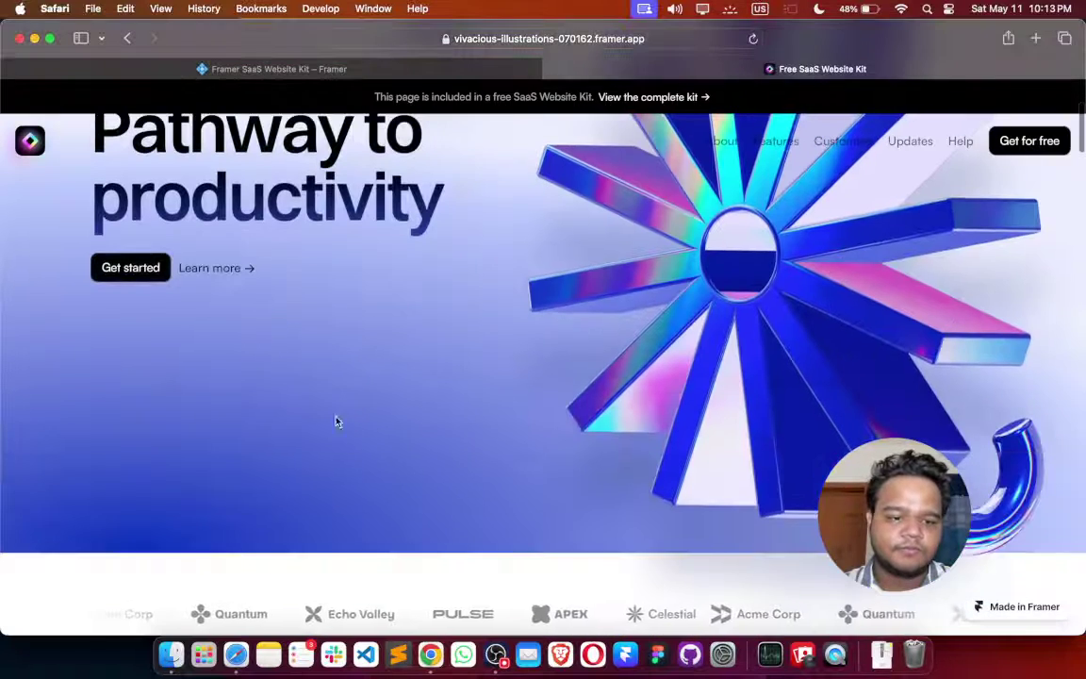
pyautogui.scroll(1, 236, 359)
pyautogui.click(133, 318)
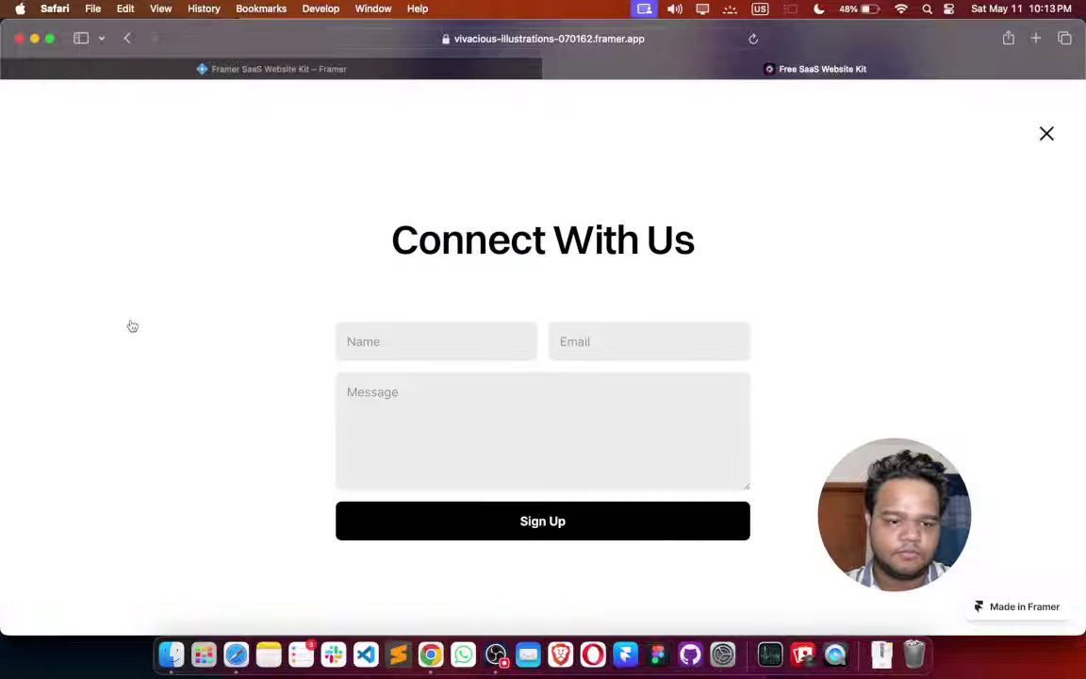
pyautogui.click(1047, 133)
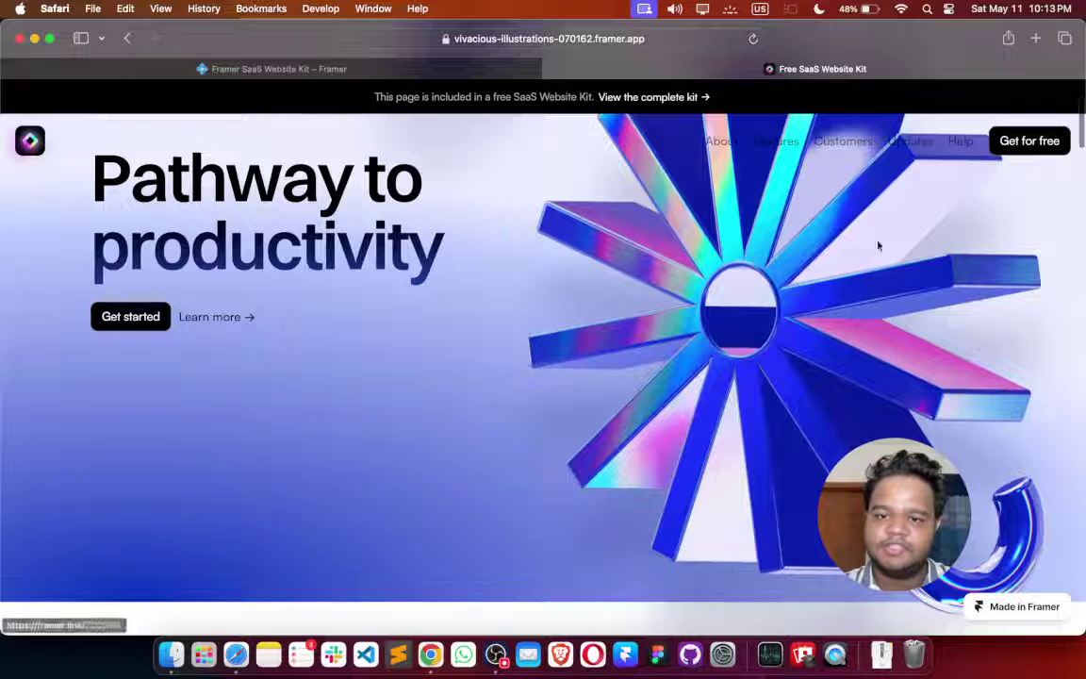
pyautogui.click(305, 63)
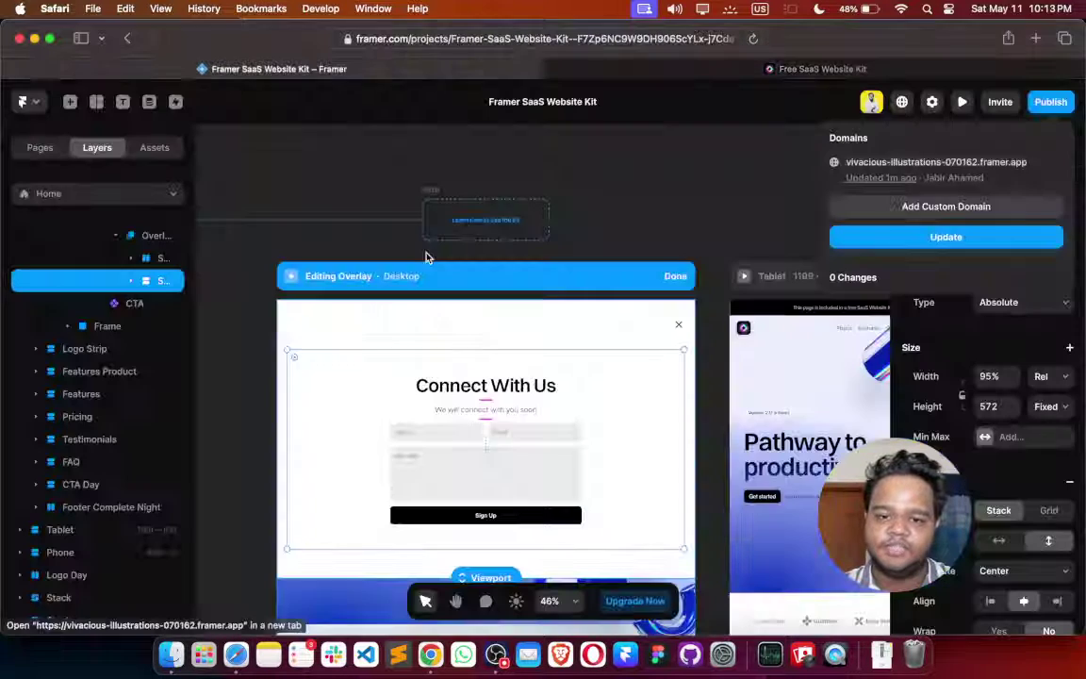
# Make the white fill of the overlay's header stack, which holds the X icon, fully transparent
pyautogui.click(151, 258)
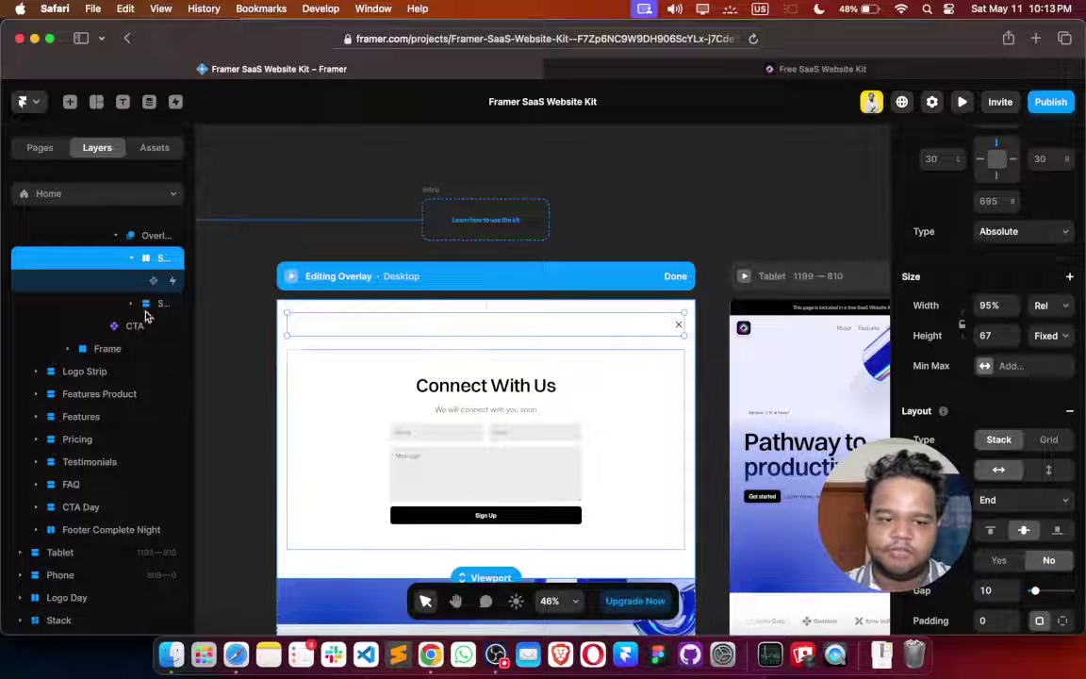
pyautogui.scroll(5, 349, 335)
pyautogui.click(348, 335)
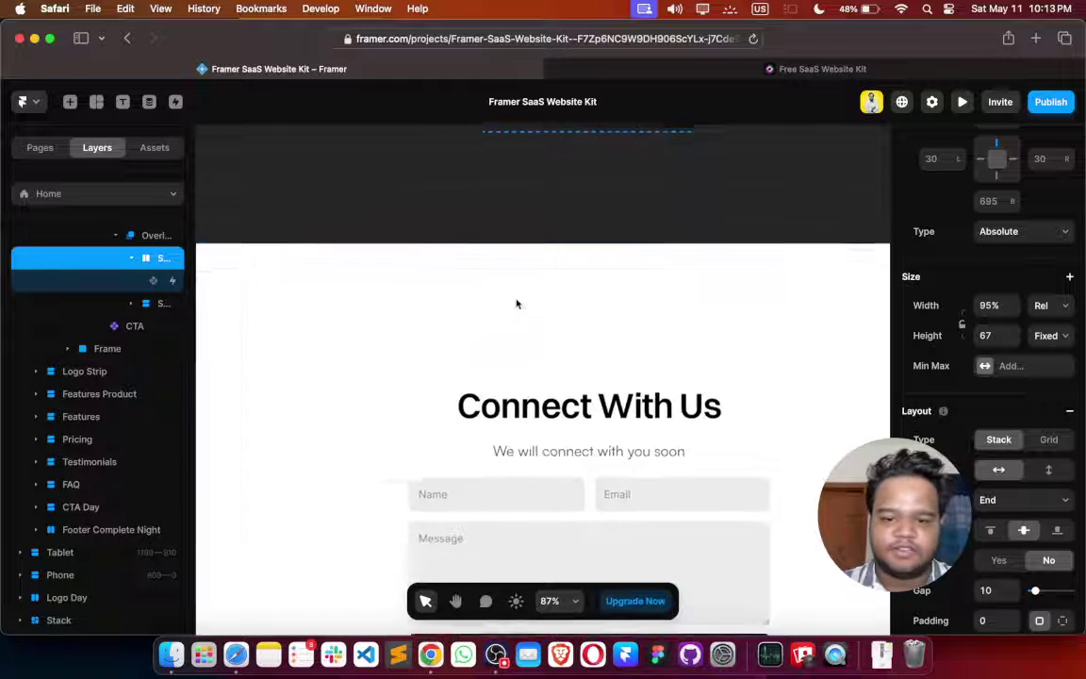
pyautogui.scroll(-5, 1060, 417)
pyautogui.scroll(-3, 1060, 420)
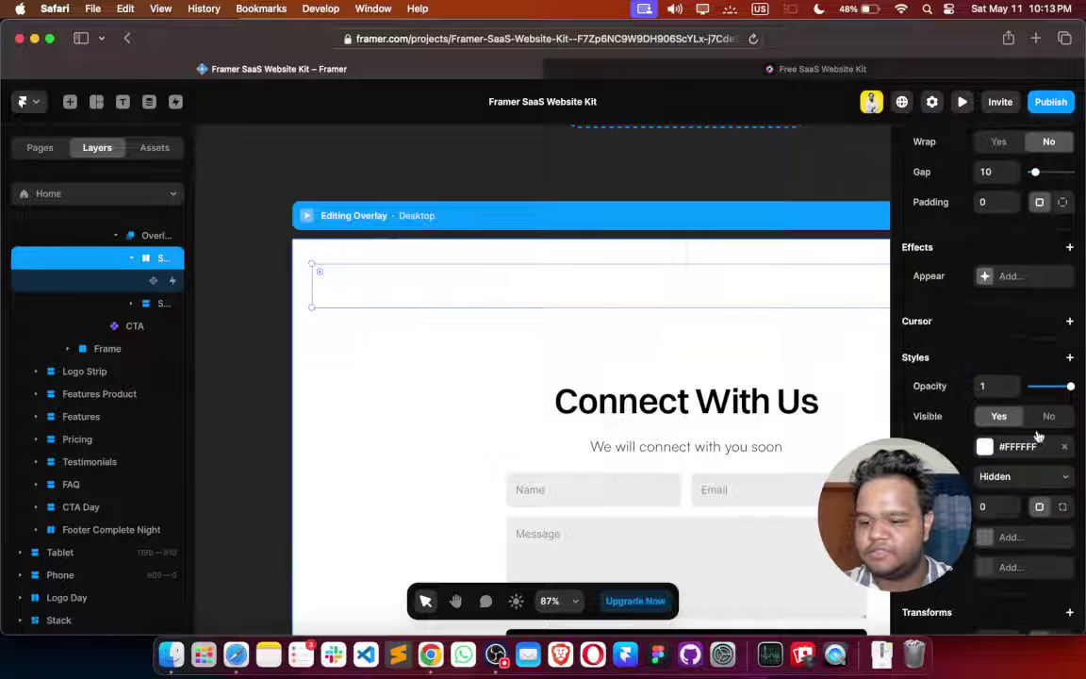
pyautogui.click(986, 450)
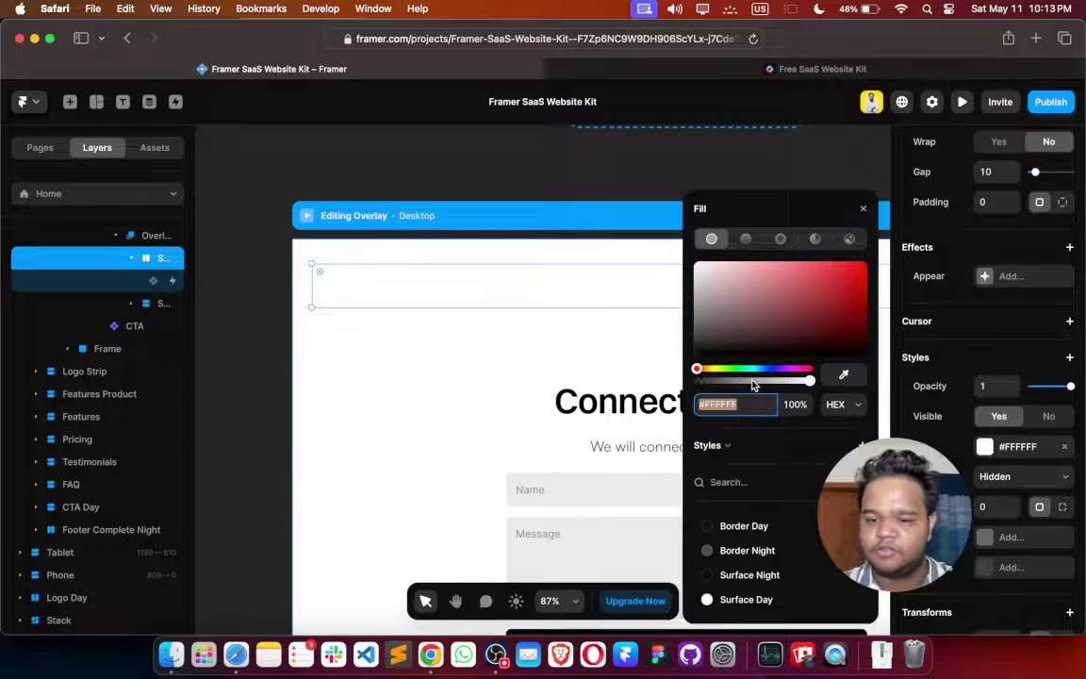
pyautogui.moveTo(753, 382); pyautogui.dragTo(592, 382)
# Set the opacity of the Connect With Us stack's white fill to 0%
pyautogui.click(364, 381)
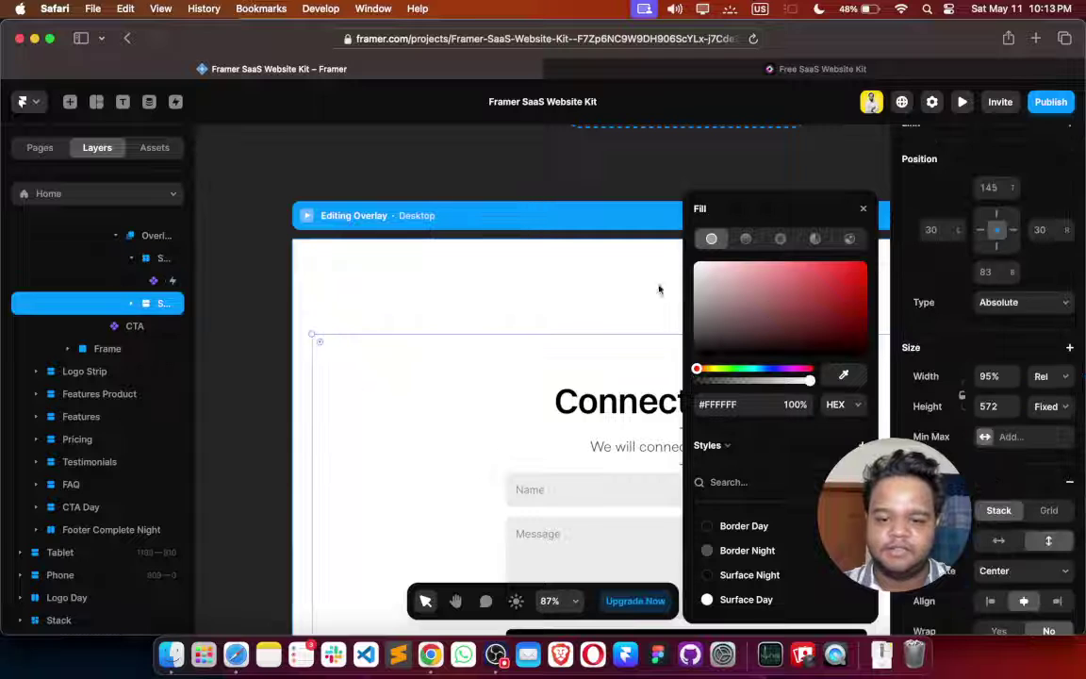
pyautogui.moveTo(809, 381); pyautogui.dragTo(696, 382)
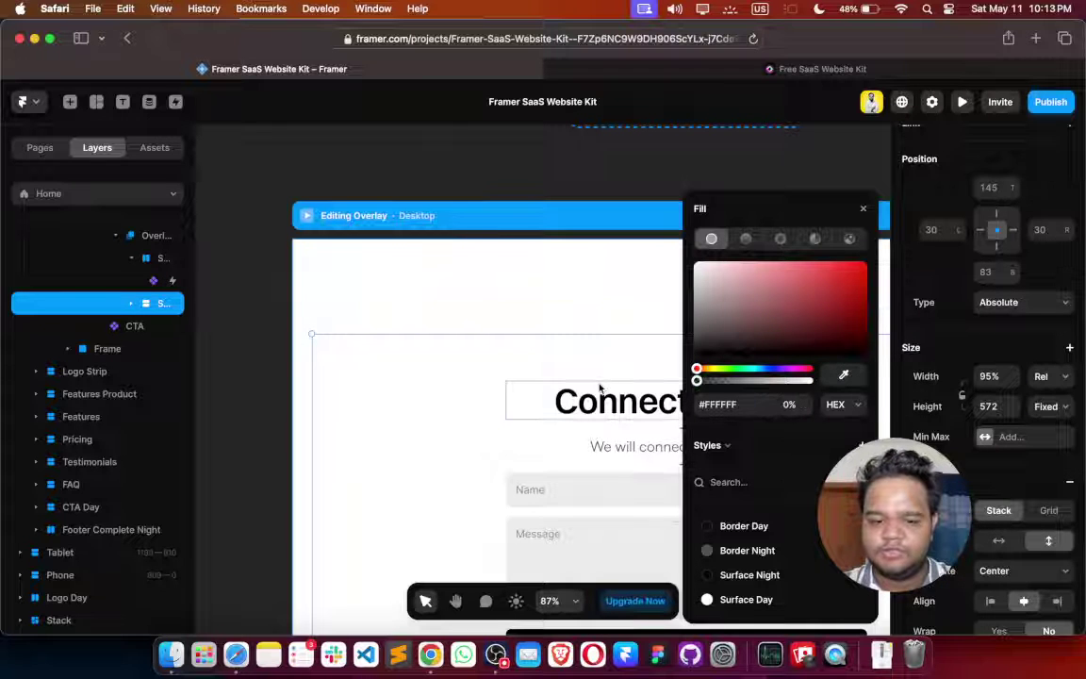
pyautogui.click(254, 360)
pyautogui.doubleClick(356, 412)
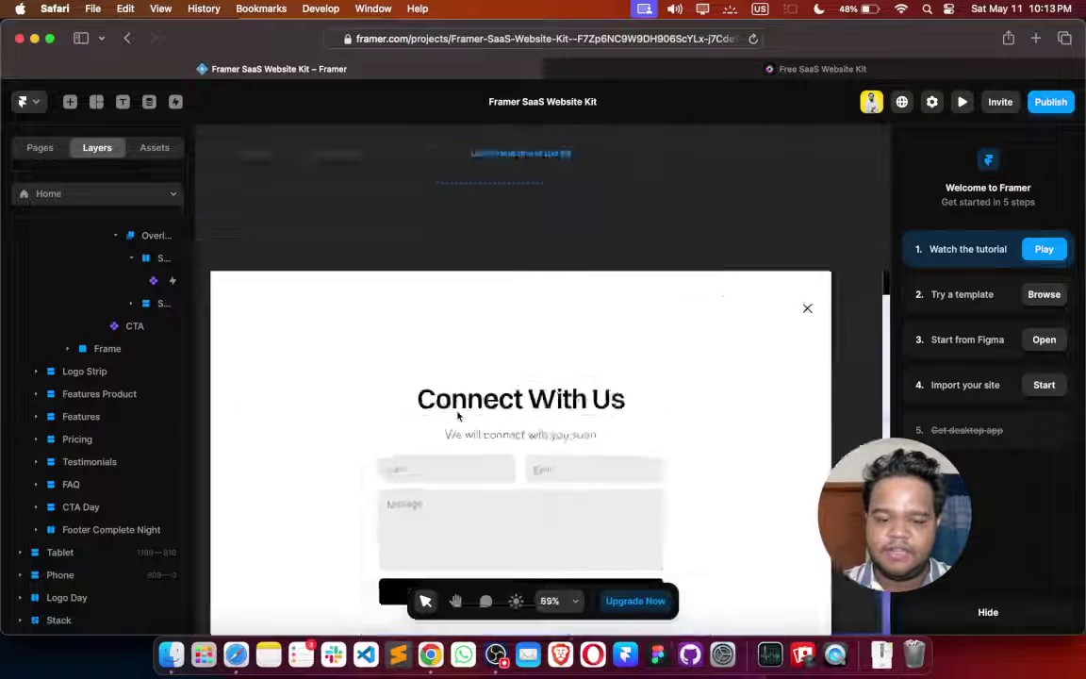
# Set the overlay's Ease In enter transition time to 1 s
pyautogui.click(321, 317)
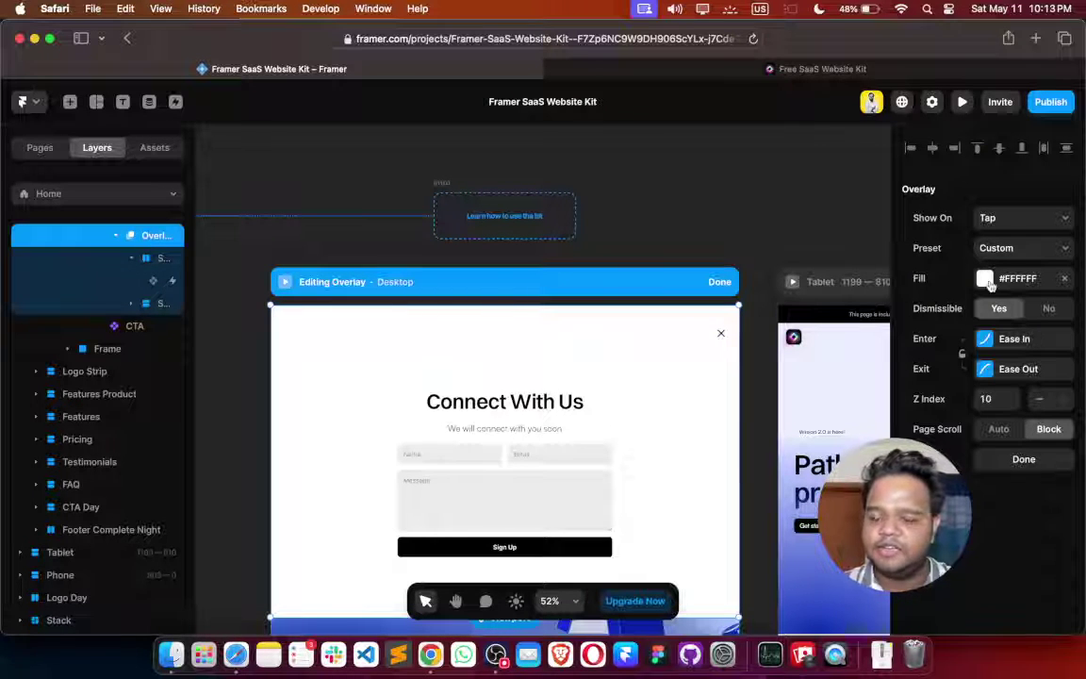
pyautogui.click(986, 341)
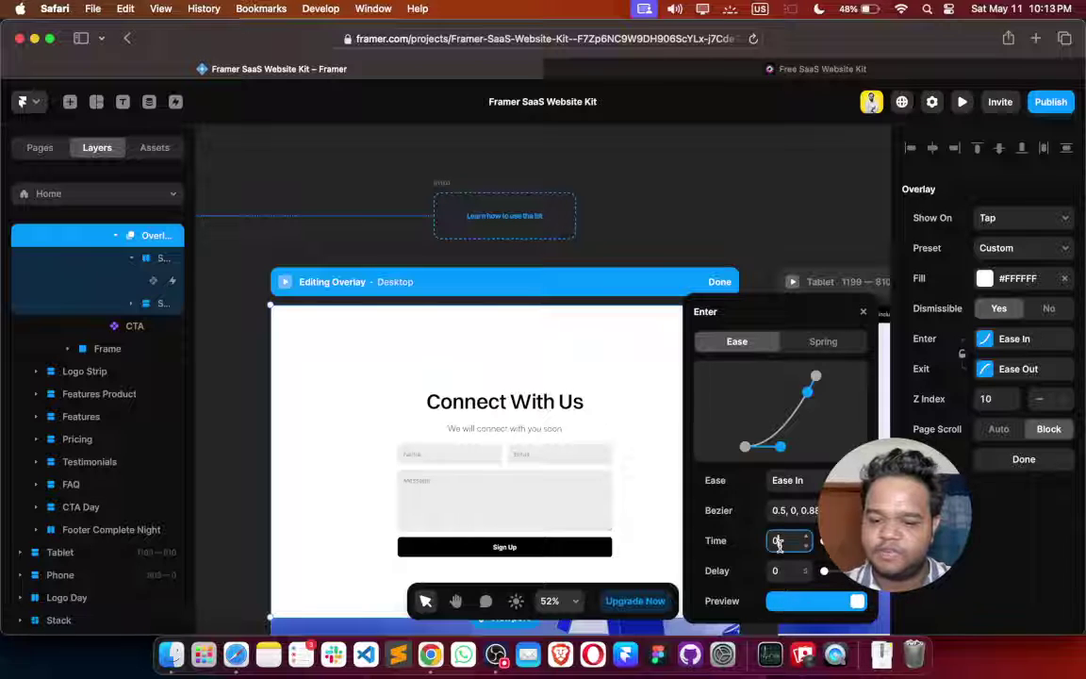
pyautogui.write('.2')
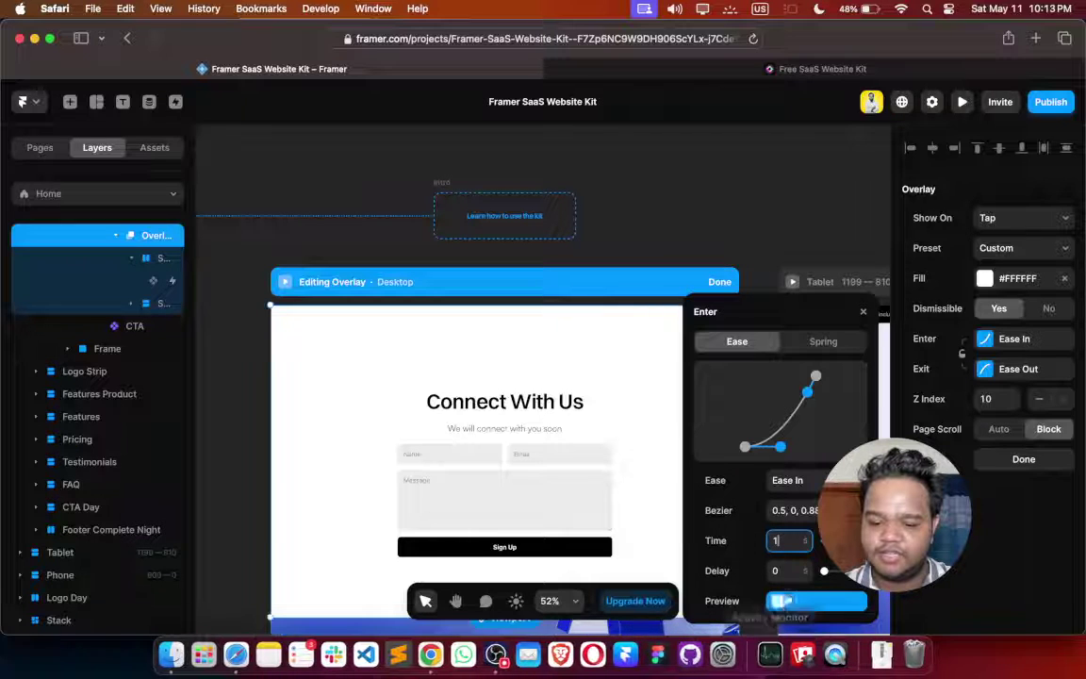
pyautogui.press('Return')
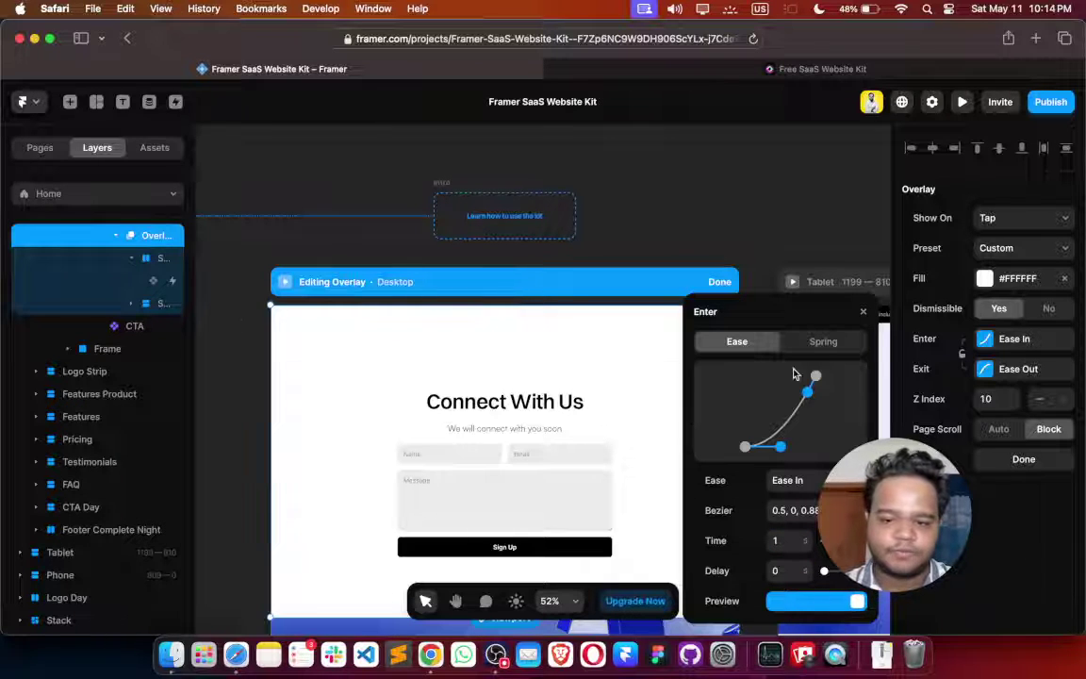
# Set the overlay's Ease Out exit transition time to 1 s
pyautogui.click(997, 373)
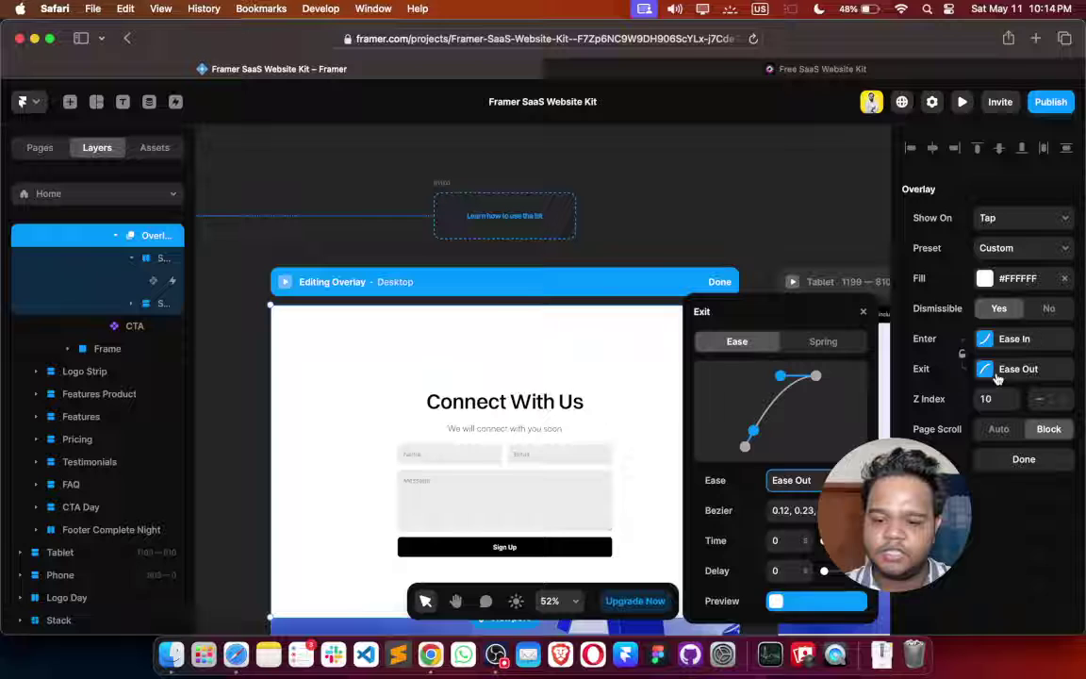
pyautogui.click(783, 547)
pyautogui.write('0.3')
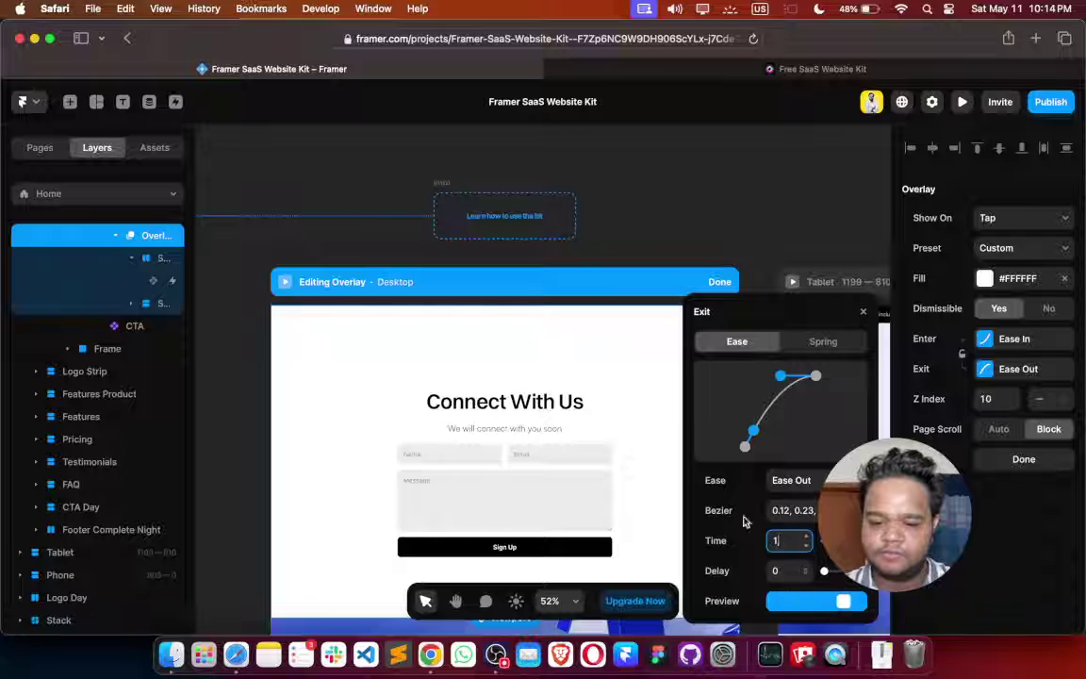
pyautogui.click(255, 339)
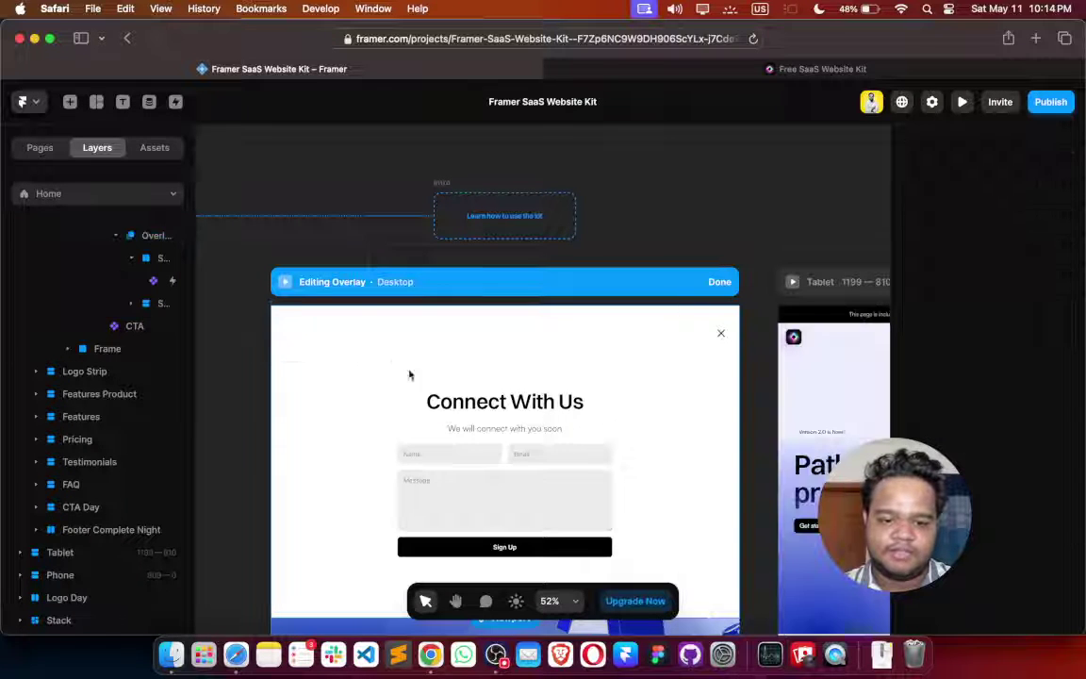
# Remove the Appear effect from the "We will connect with you soon" paragraph and check the heading for one
pyautogui.click(471, 428)
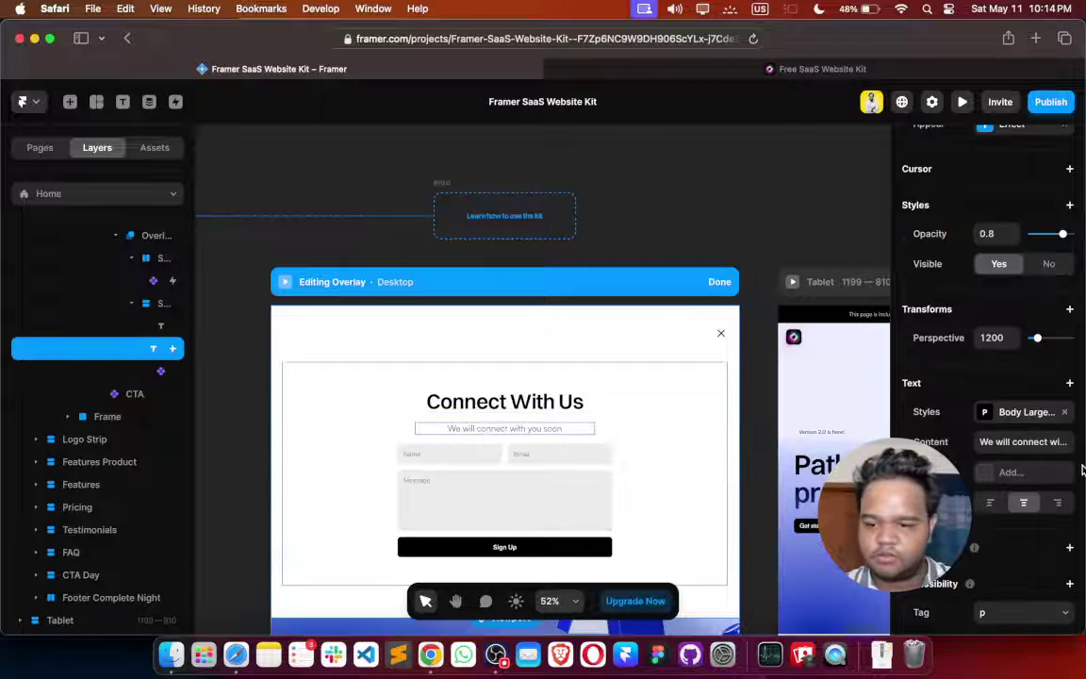
pyautogui.scroll(6, 1040, 279)
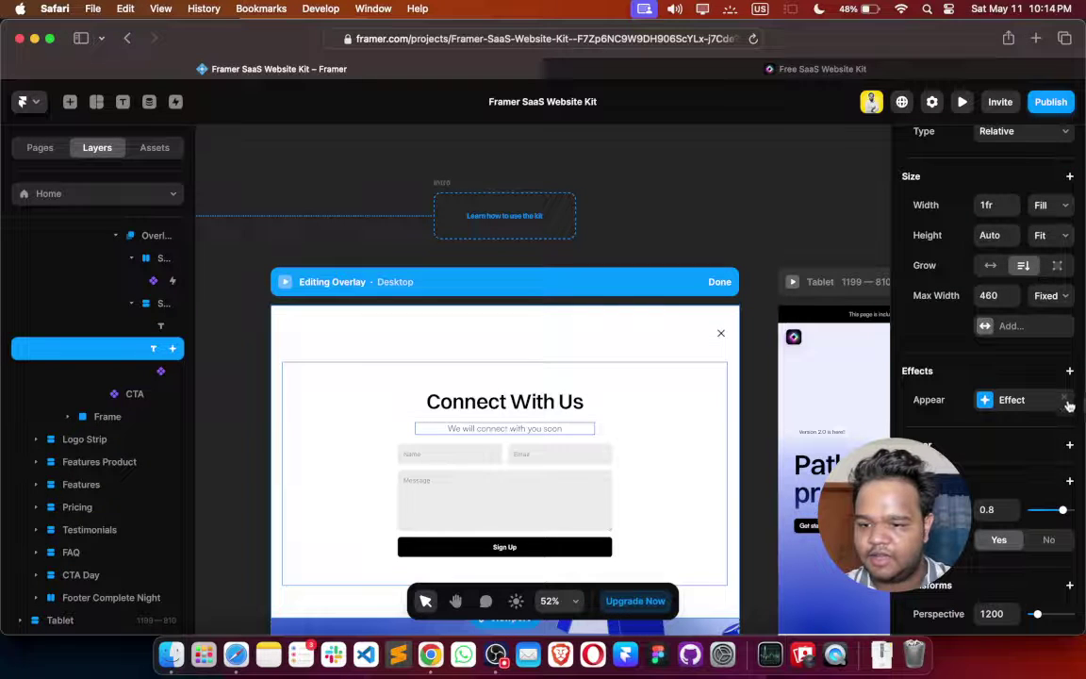
pyautogui.click(1067, 402)
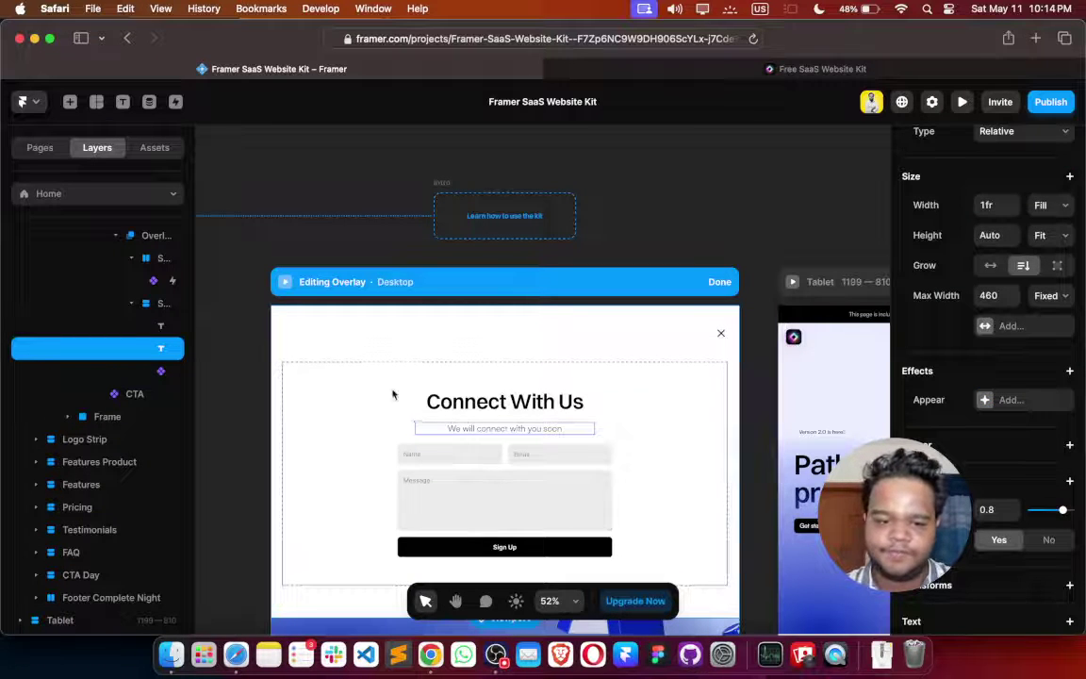
pyautogui.click(428, 412)
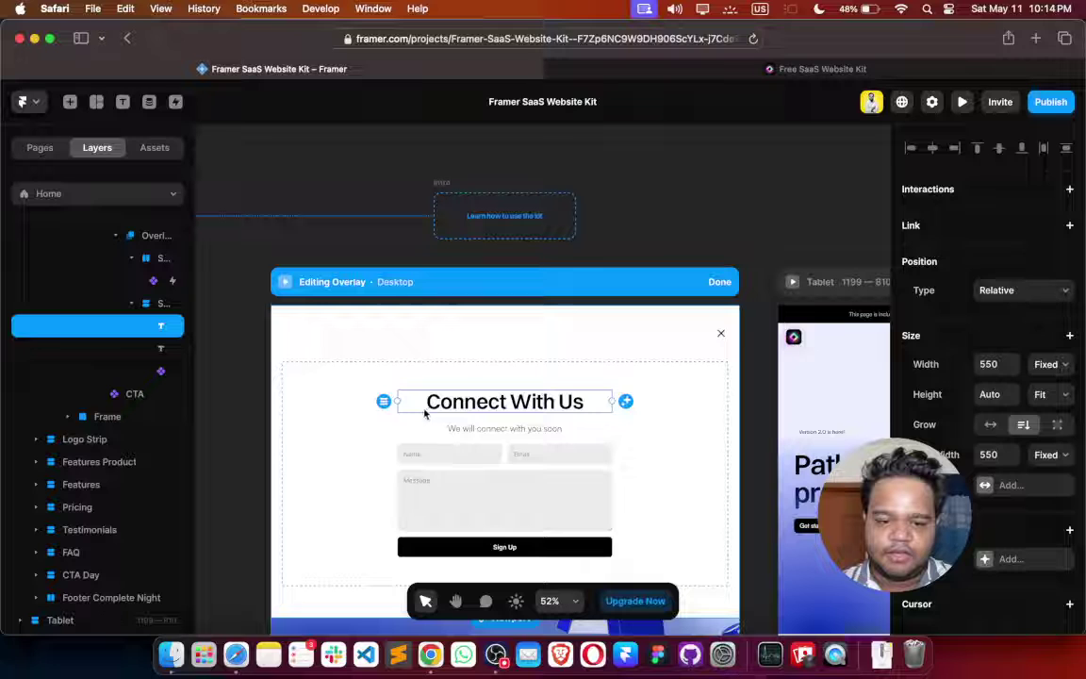
pyautogui.click(370, 421)
pyautogui.keyDown('ctrl'); pyautogui.scroll(3, 370, 421); pyautogui.keyUp('ctrl')
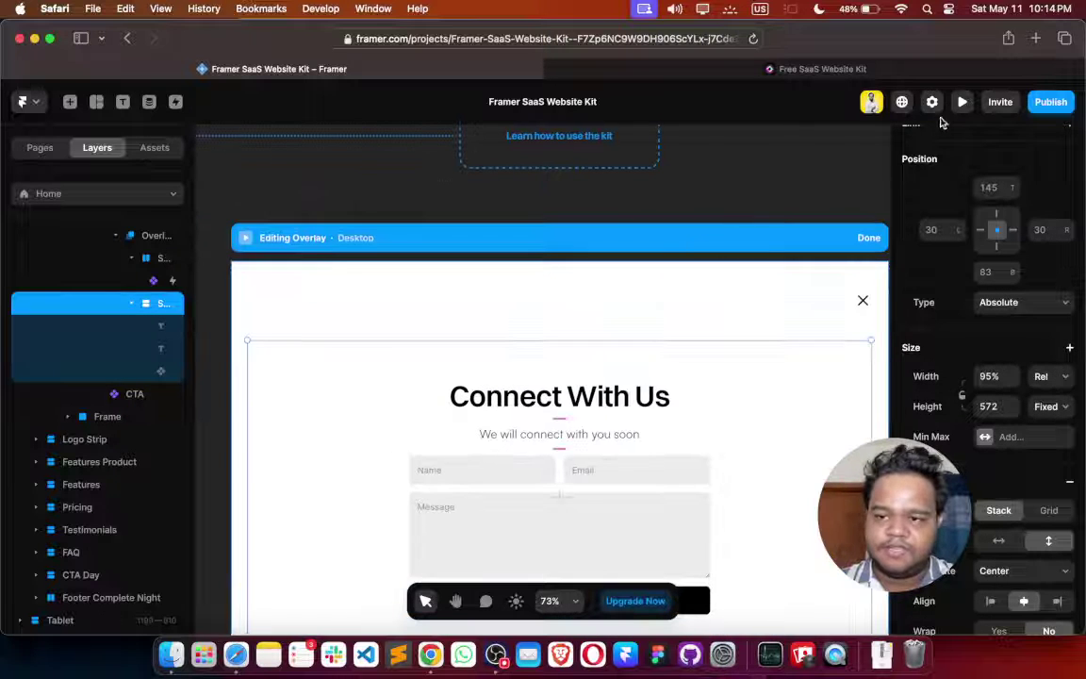
# Preview the page and open the overlay from the hero's Get started button to check its paragraph and transition
pyautogui.press('super+p')
pyautogui.scroll(-3, 302, 466)
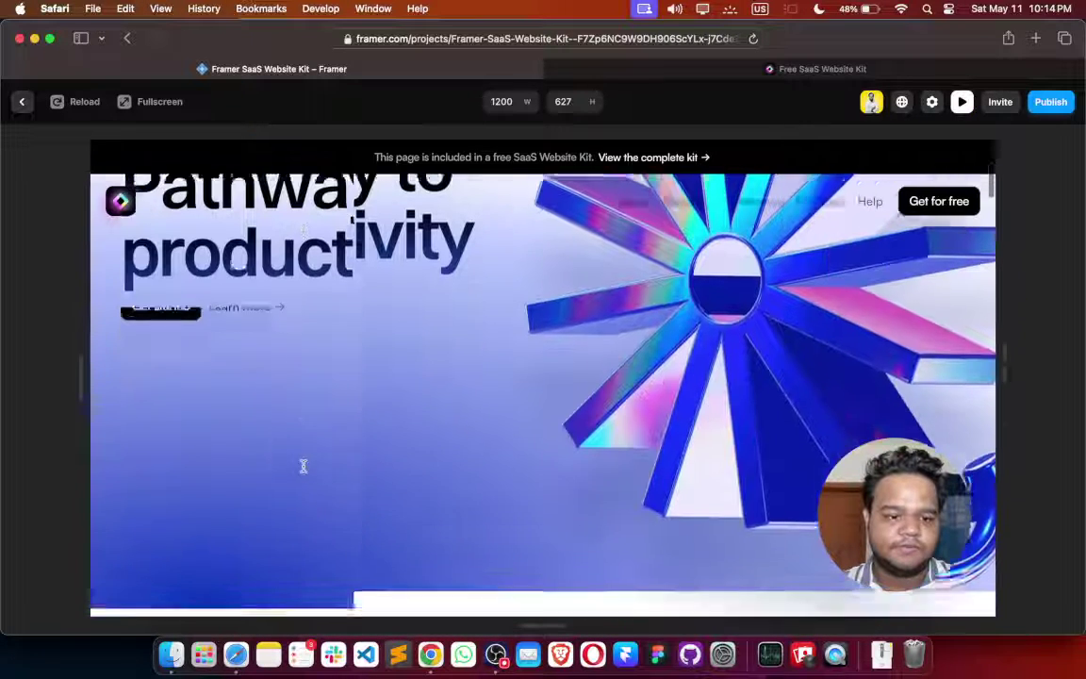
pyautogui.click(162, 287)
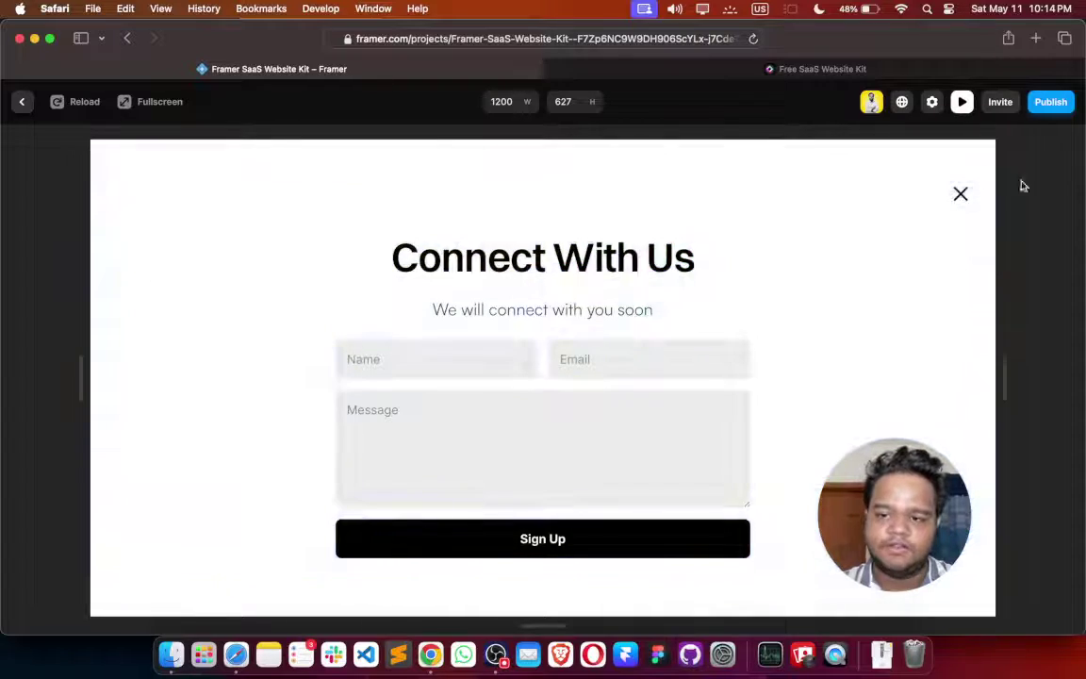
# Close and reopen the contact overlay in the preview, select its content, close it again and return to the canvas
pyautogui.click(960, 193)
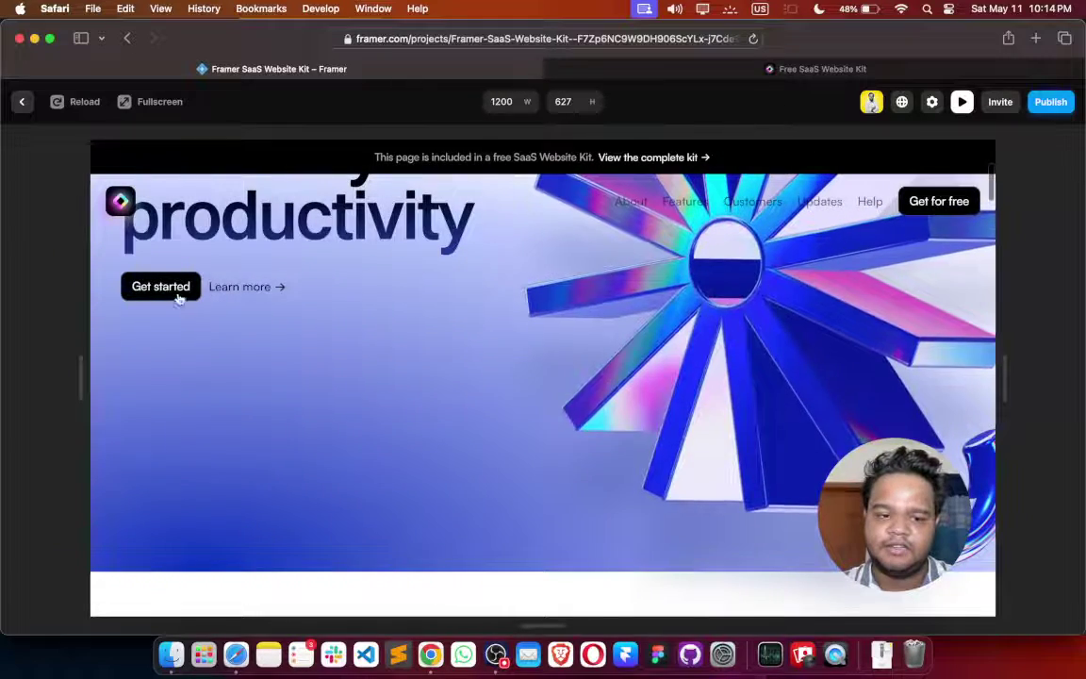
pyautogui.click(176, 294)
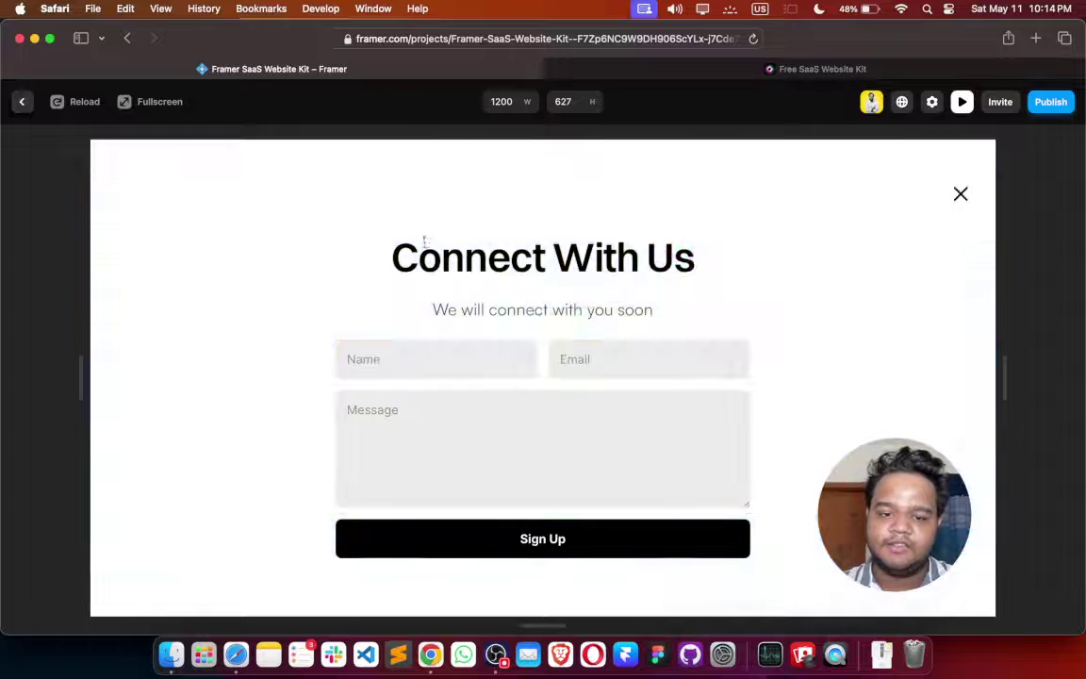
pyautogui.moveTo(424, 240); pyautogui.dragTo(687, 429)
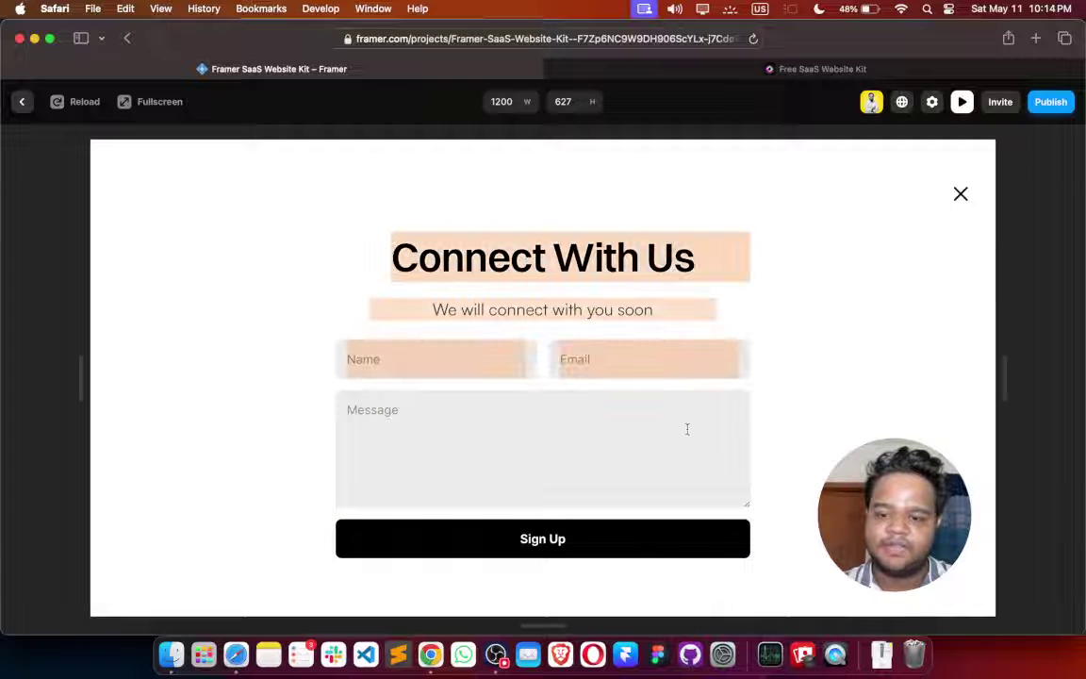
pyautogui.click(961, 194)
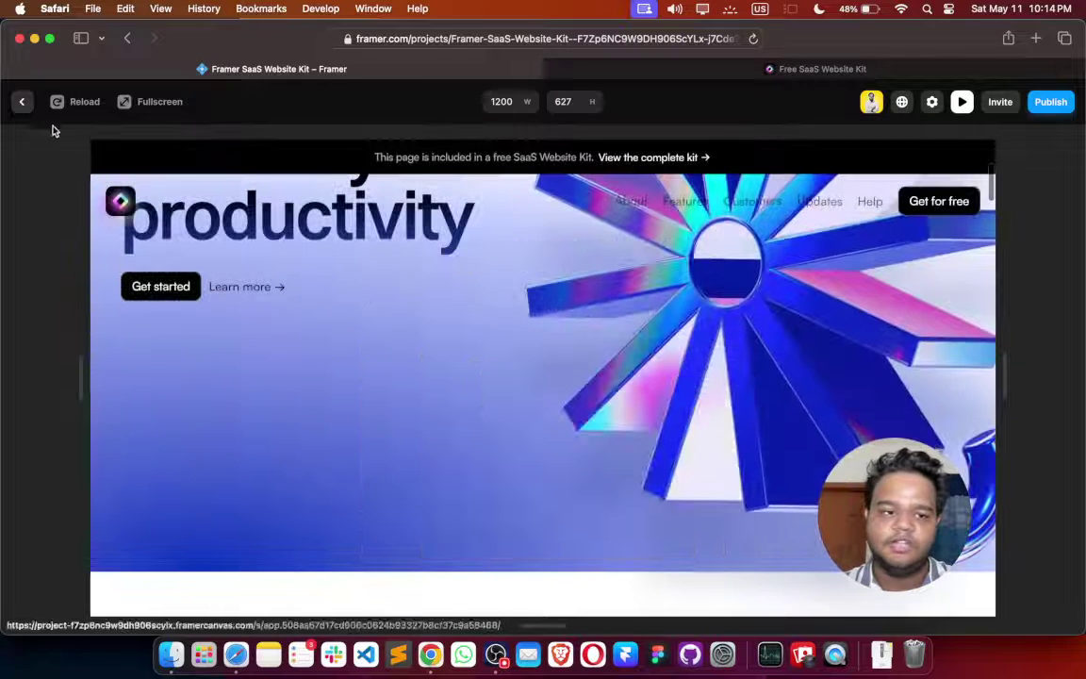
pyautogui.click(22, 101)
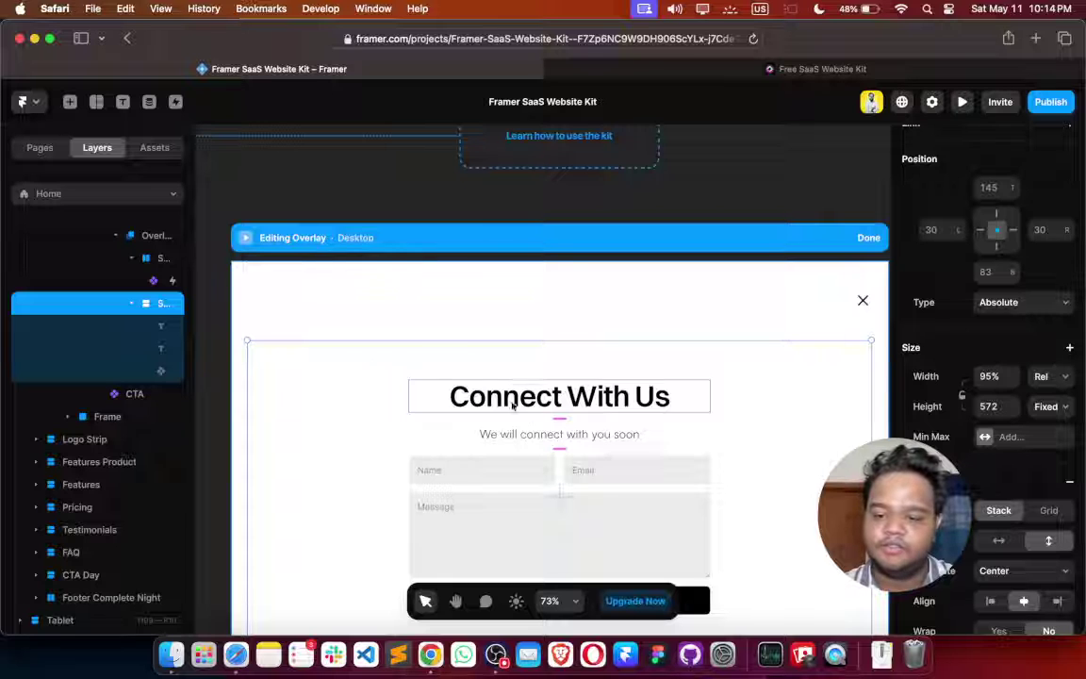
# Add an Appear effect to the stack holding the Connect With Us heading, paragraph and form, and open its settings
pyautogui.scroll(-2, 958, 332)
pyautogui.scroll(4, 972, 310)
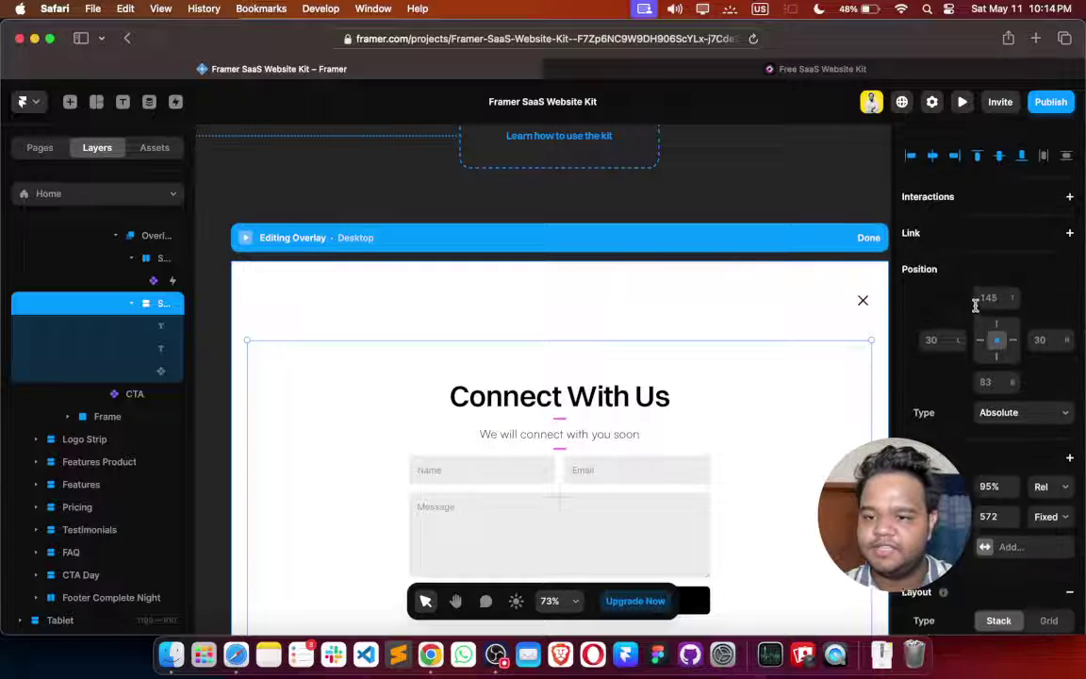
pyautogui.scroll(-5, 976, 309)
pyautogui.scroll(-9, 978, 307)
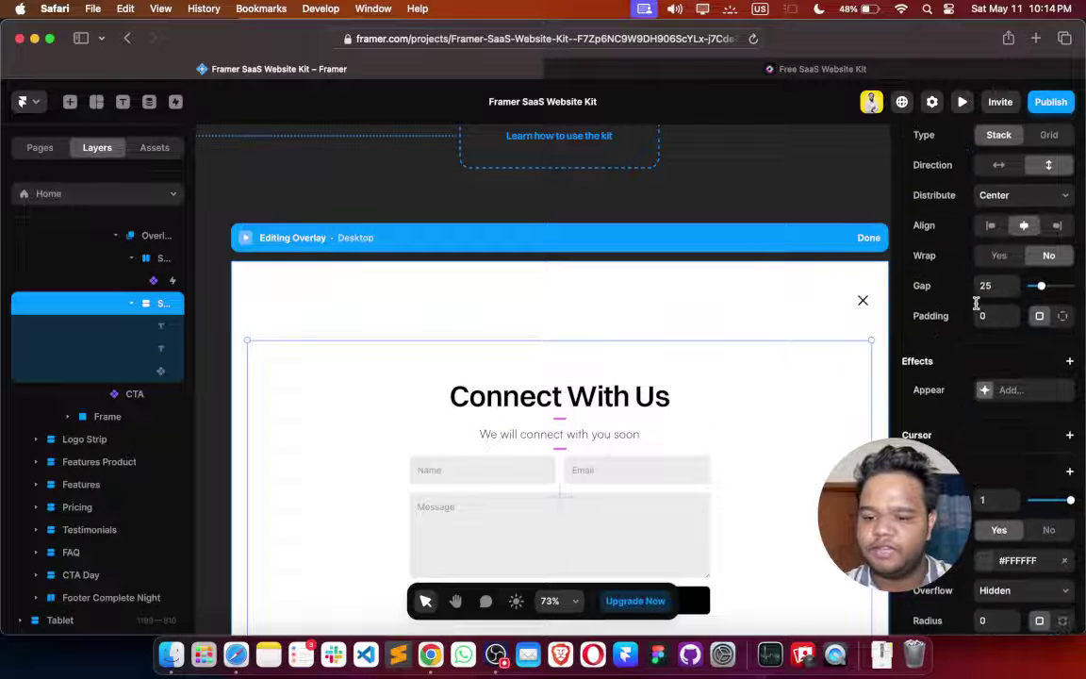
pyautogui.click(987, 239)
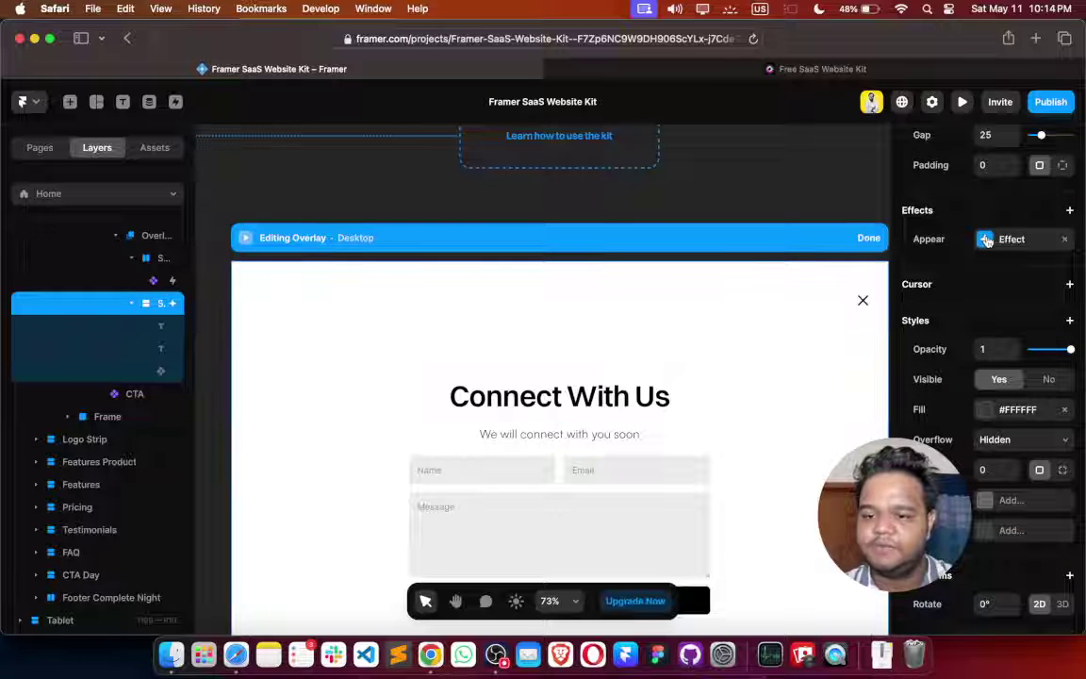
pyautogui.click(1011, 245)
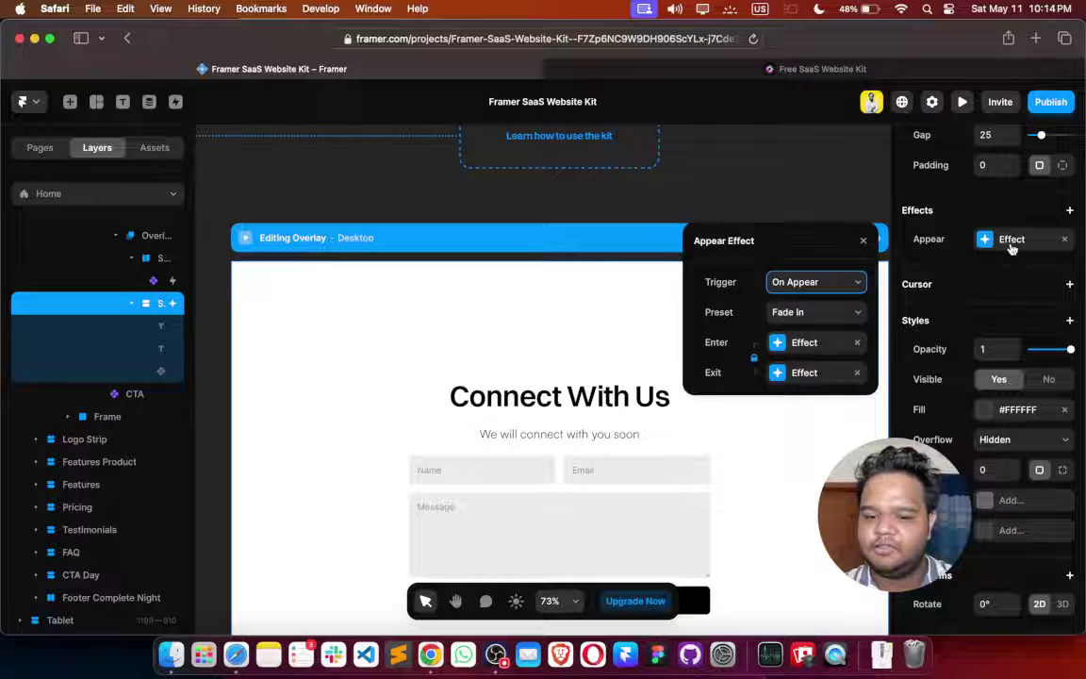
# Change the form stack's enter and exit transition from Spring to Ease with a 0.5 s delay
pyautogui.click(798, 342)
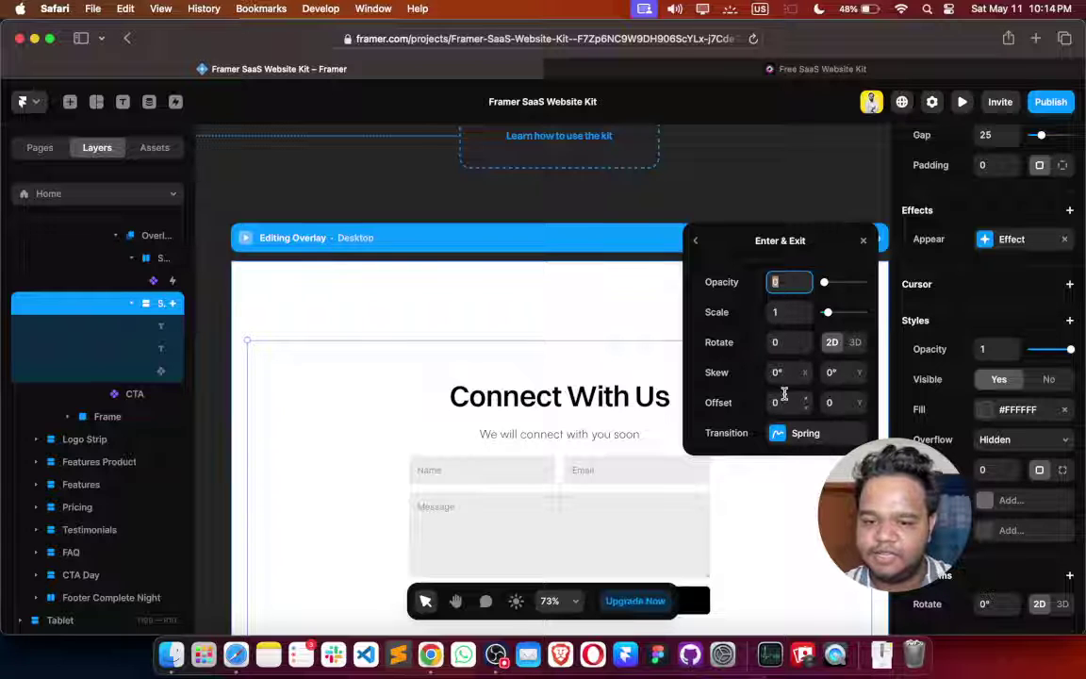
pyautogui.click(783, 433)
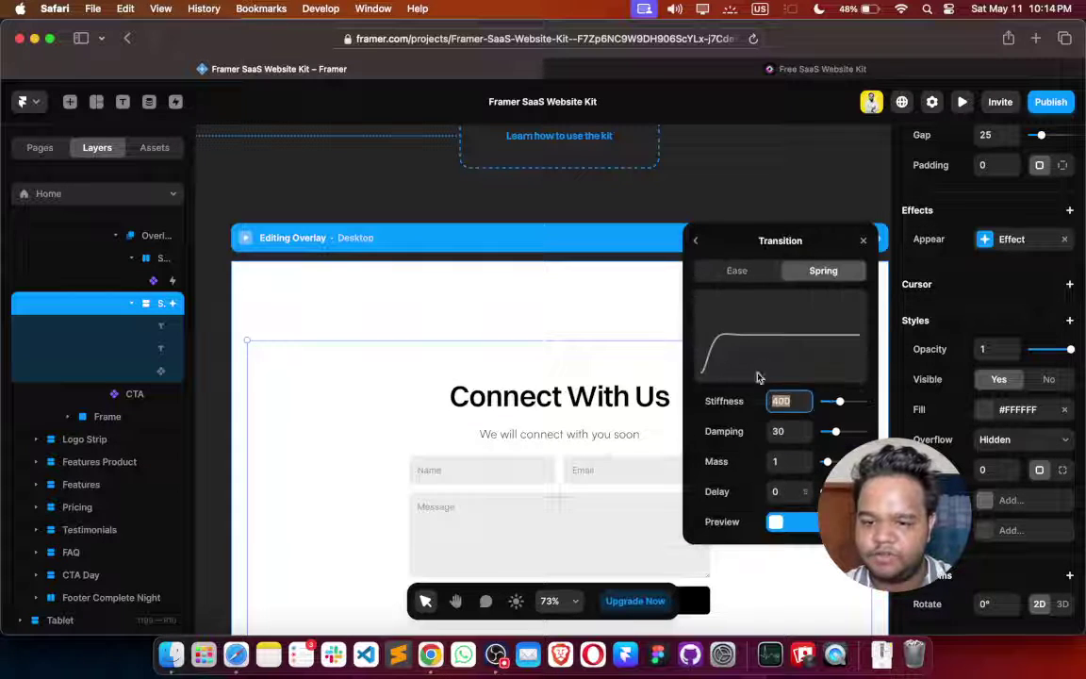
pyautogui.click(742, 272)
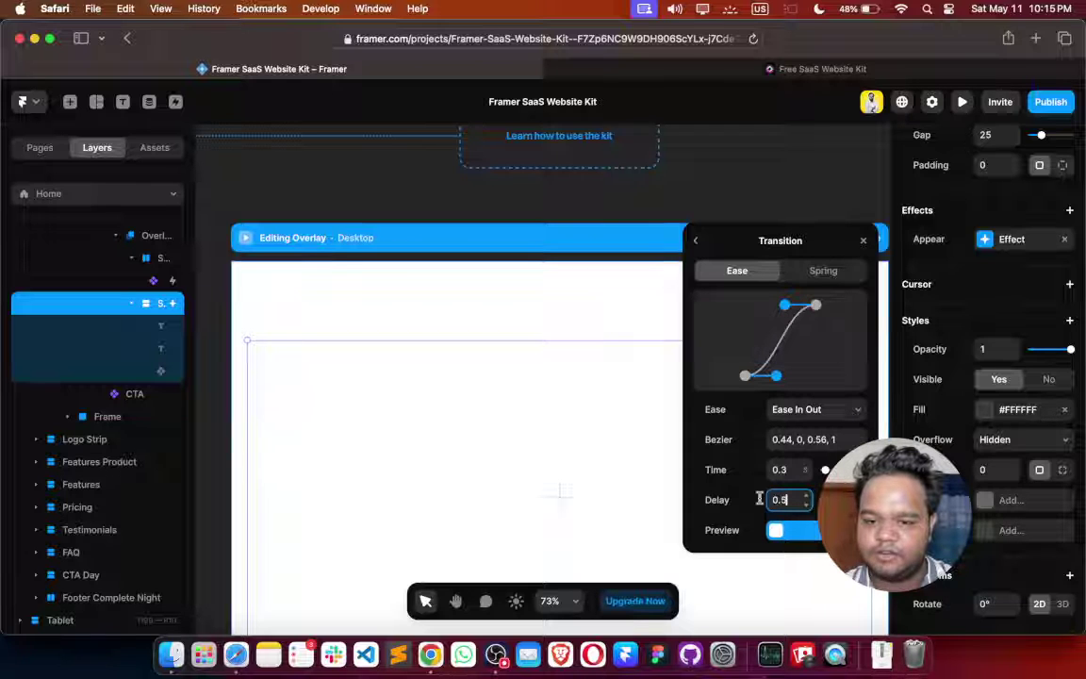
pyautogui.click(699, 242)
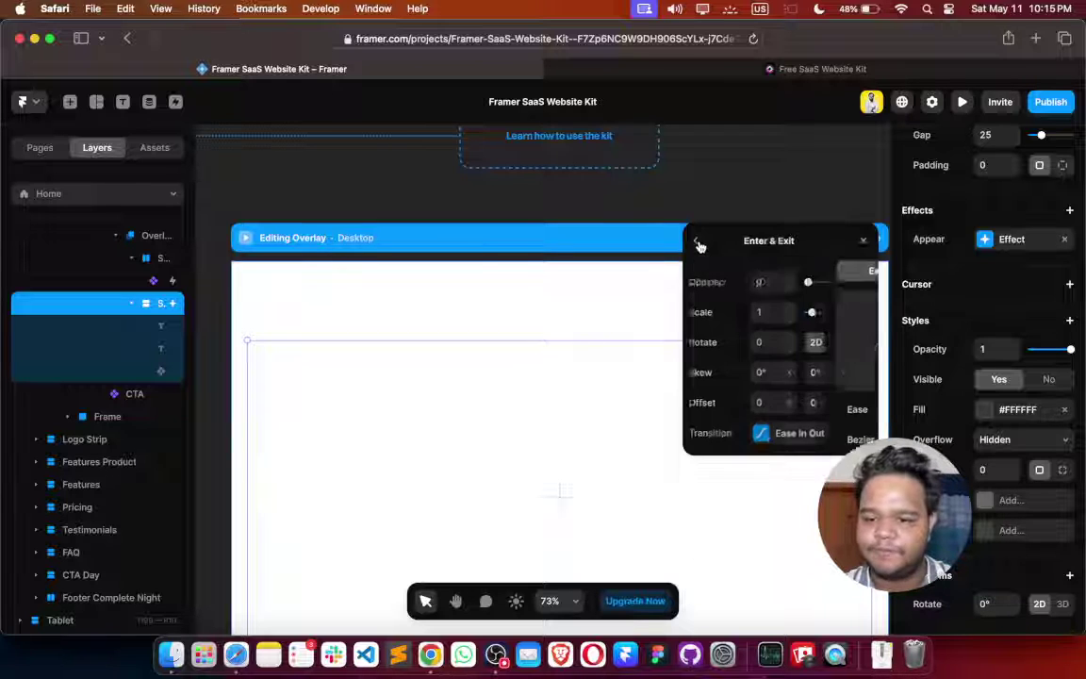
pyautogui.click(698, 242)
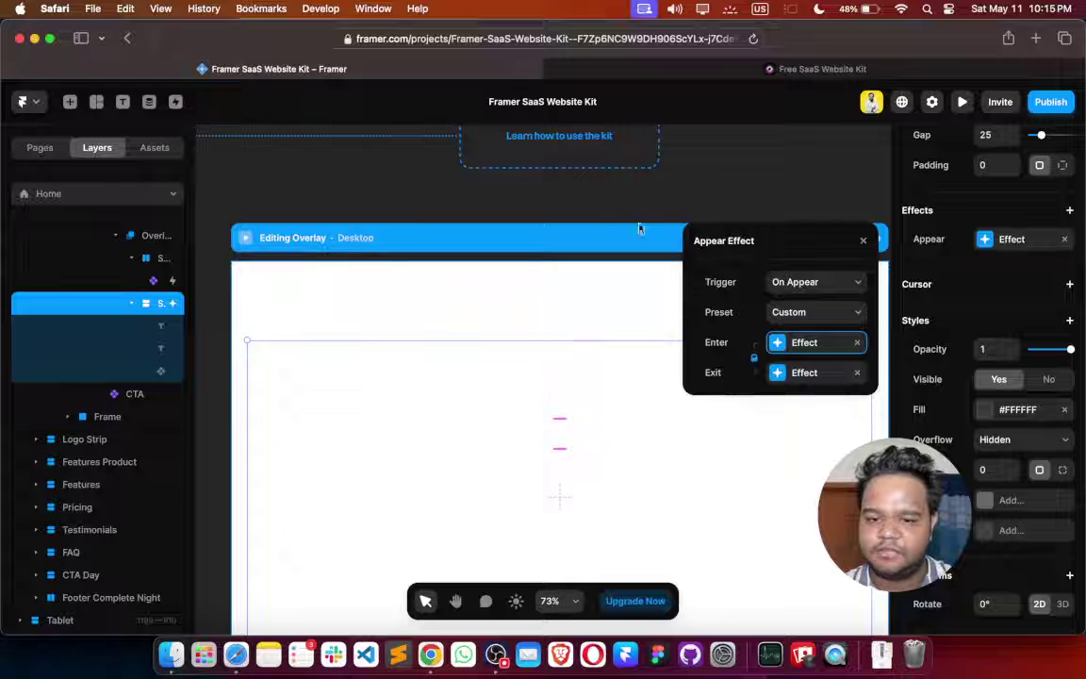
pyautogui.click(720, 169)
# Add an Appear effect to the stack holding the X icon and switch its enter and exit transition to Ease
pyautogui.click(555, 313)
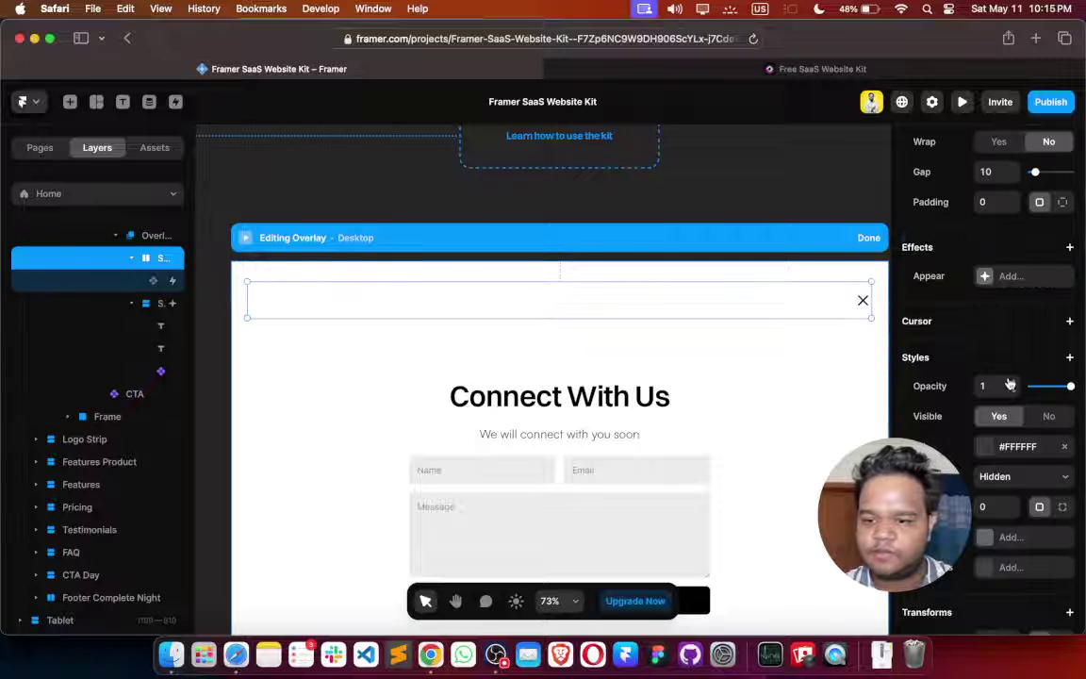
pyautogui.click(997, 275)
pyautogui.click(1017, 278)
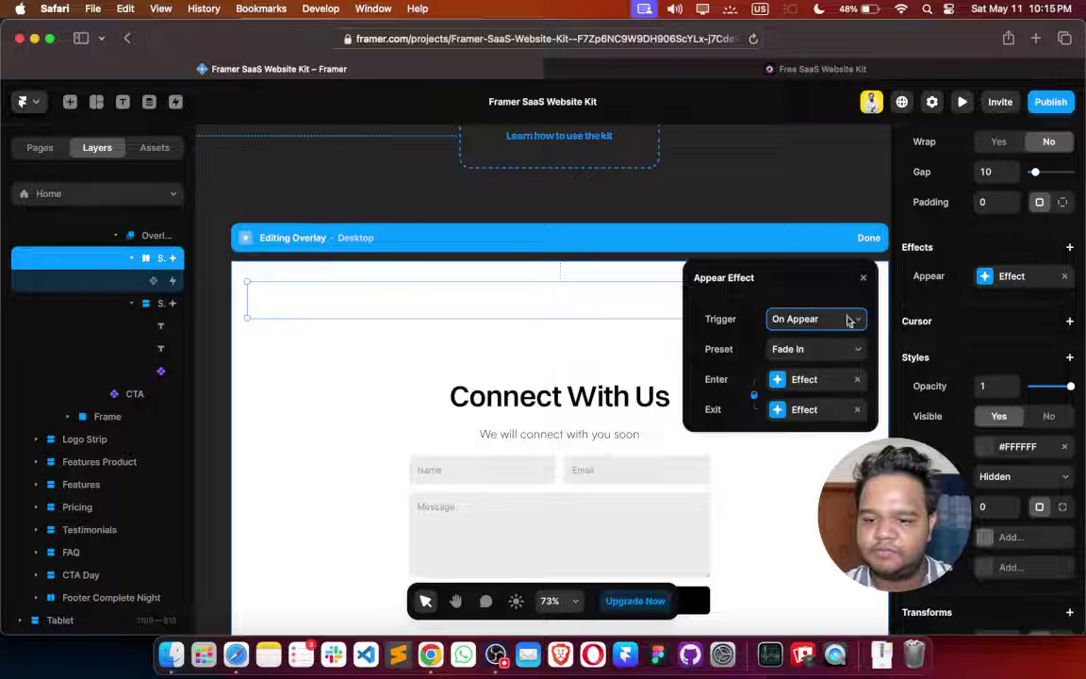
pyautogui.click(803, 386)
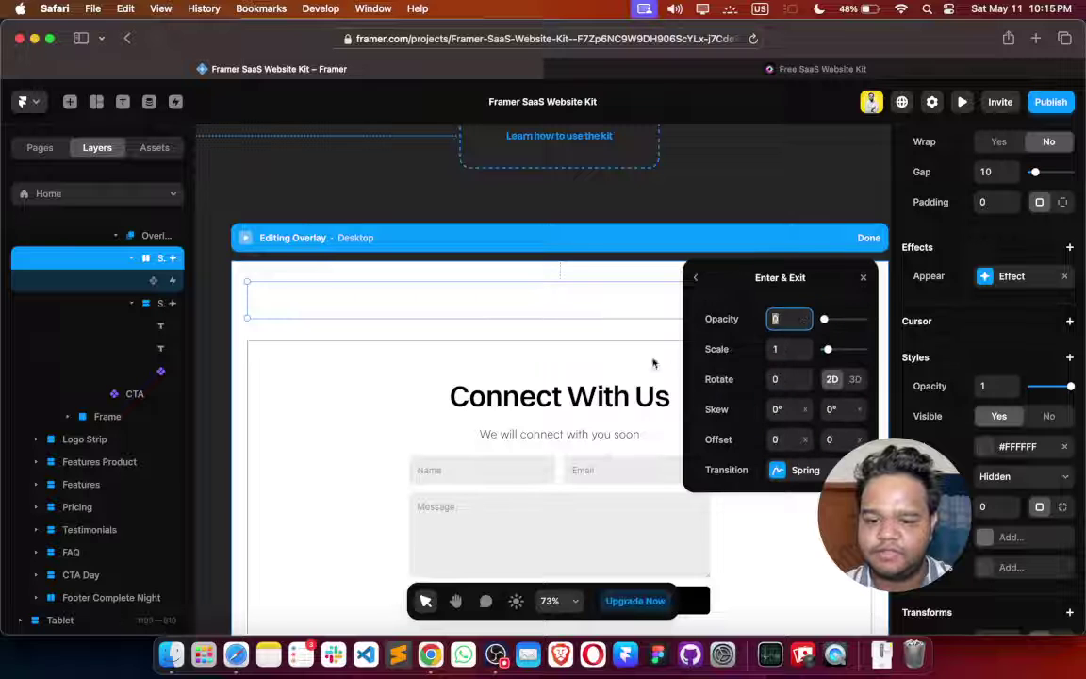
pyautogui.click(779, 472)
pyautogui.click(738, 311)
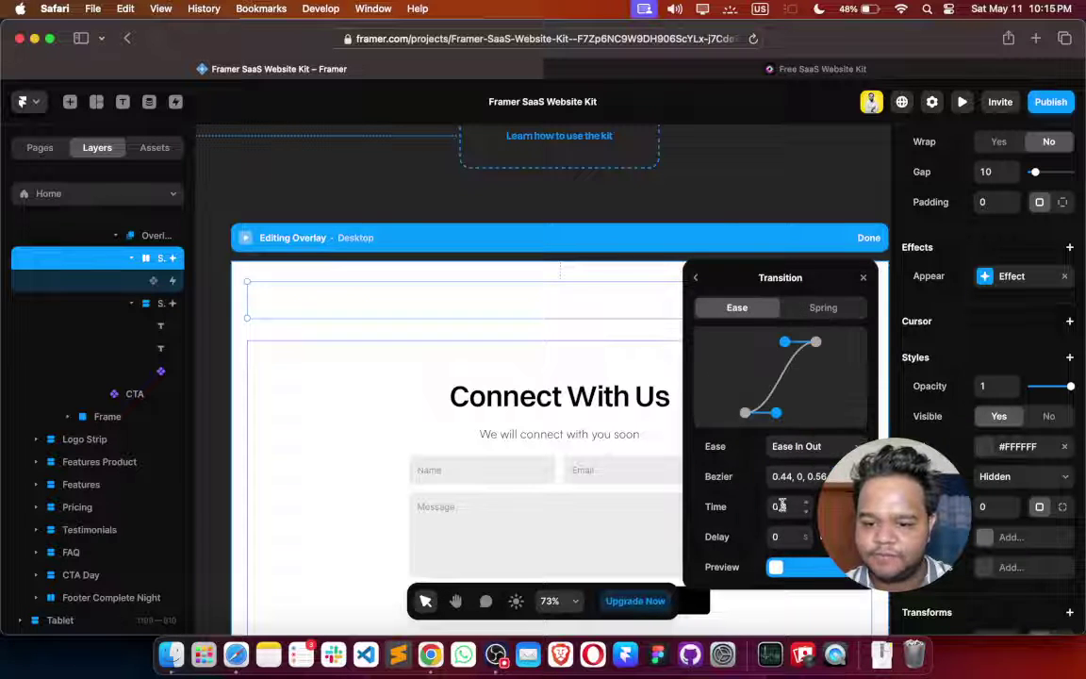
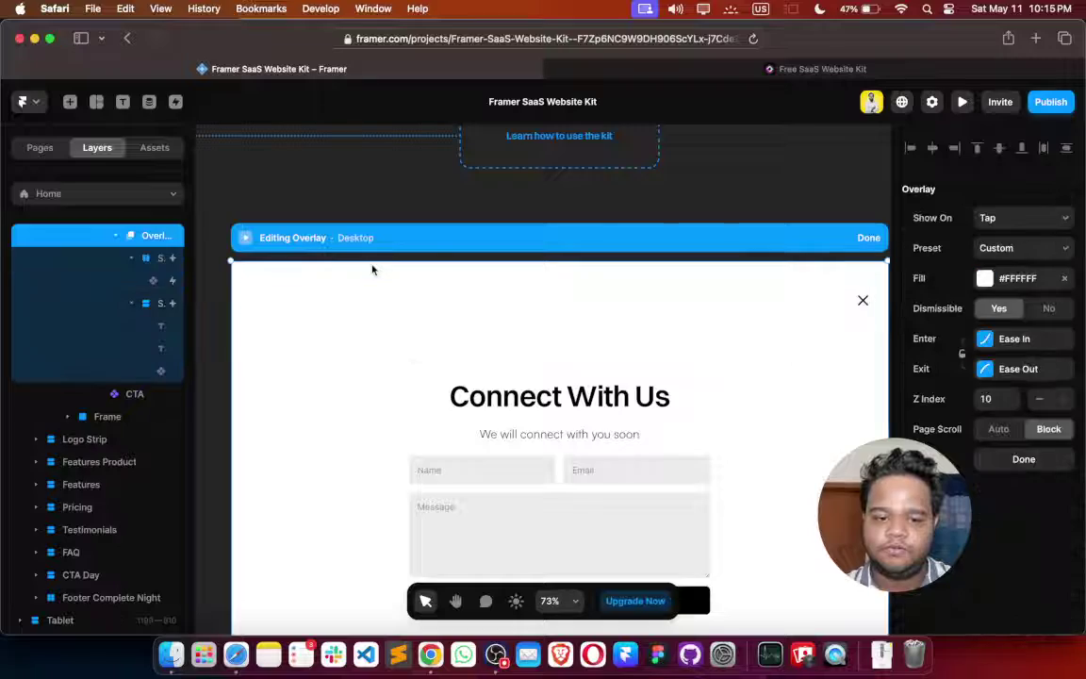
# Open and close the contact overlay from the hero's Get started button on the published site, and return to the editor
pyautogui.click(816, 71)
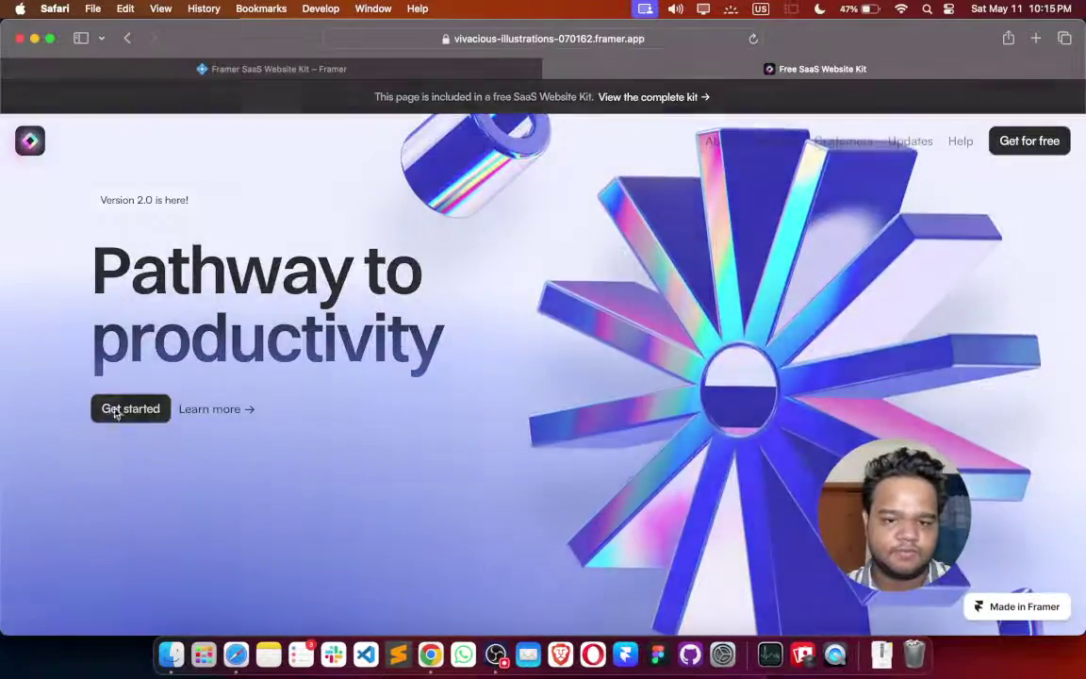
pyautogui.click(115, 411)
pyautogui.click(1047, 134)
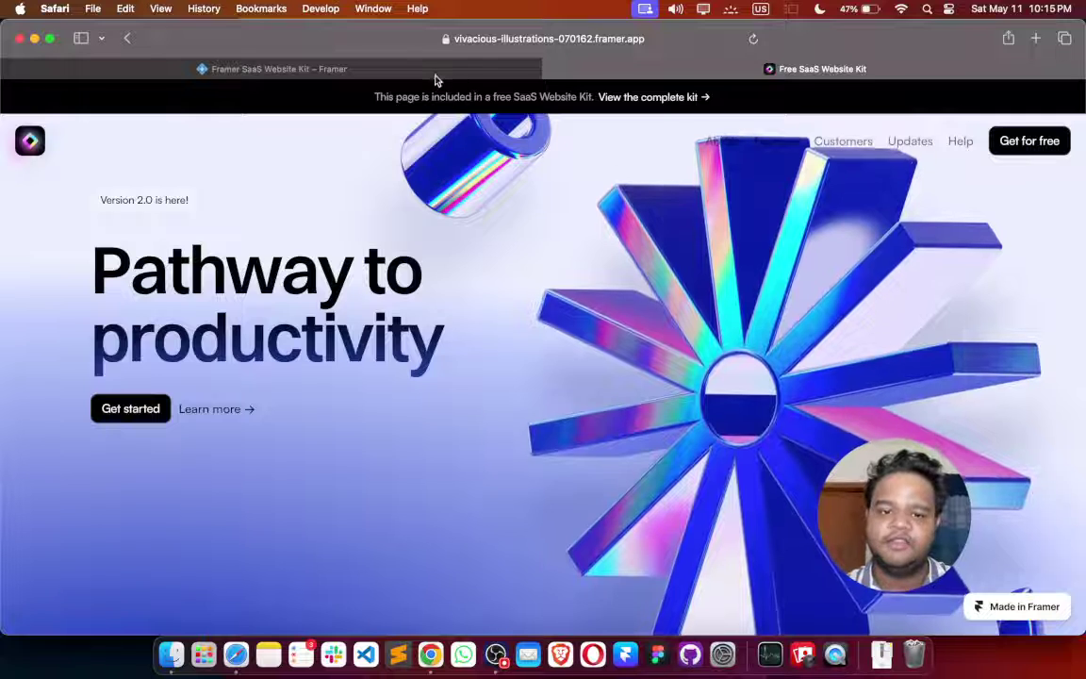
pyautogui.click(431, 71)
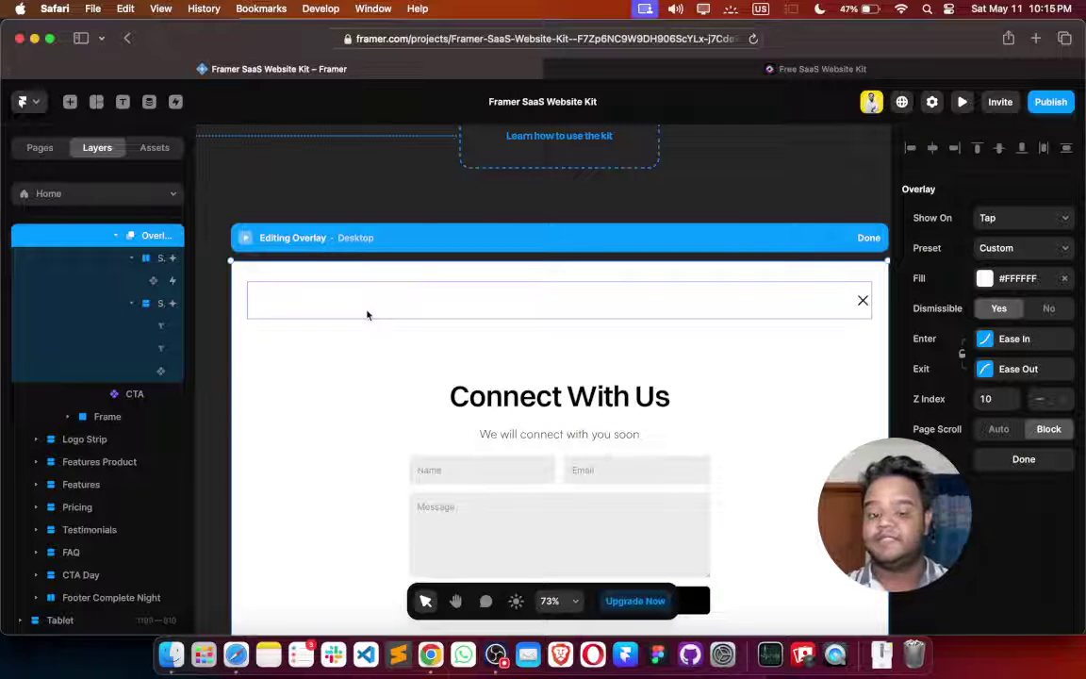
# Set the delay of the form stack's Appear enter and exit transition to 0 s
pyautogui.click(386, 440)
pyautogui.click(1008, 239)
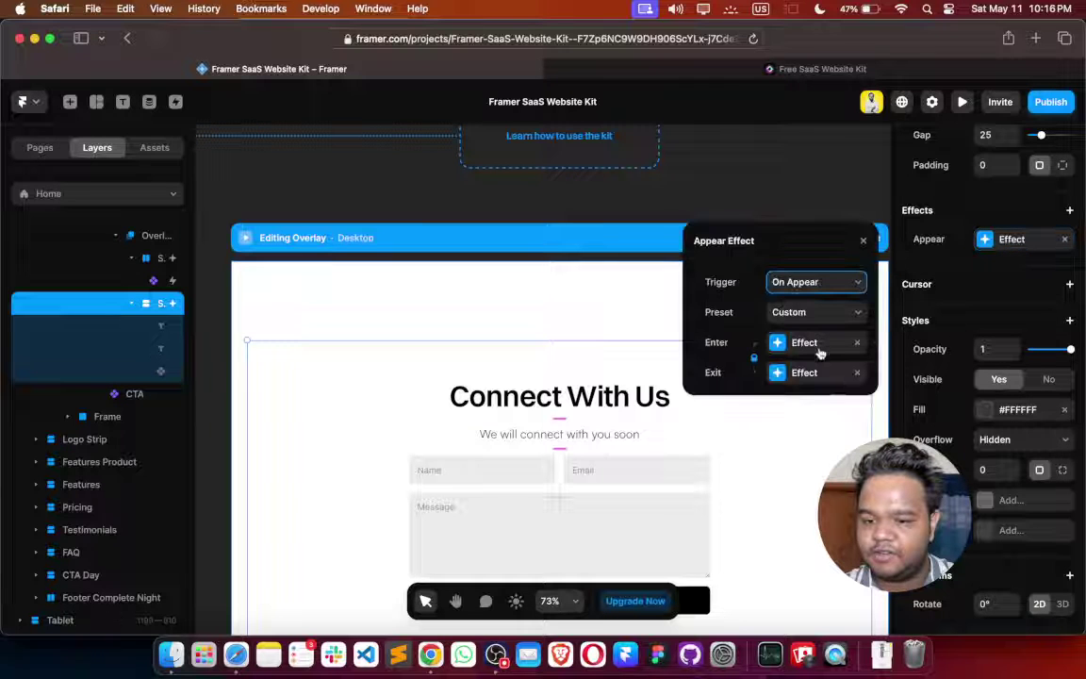
pyautogui.click(811, 345)
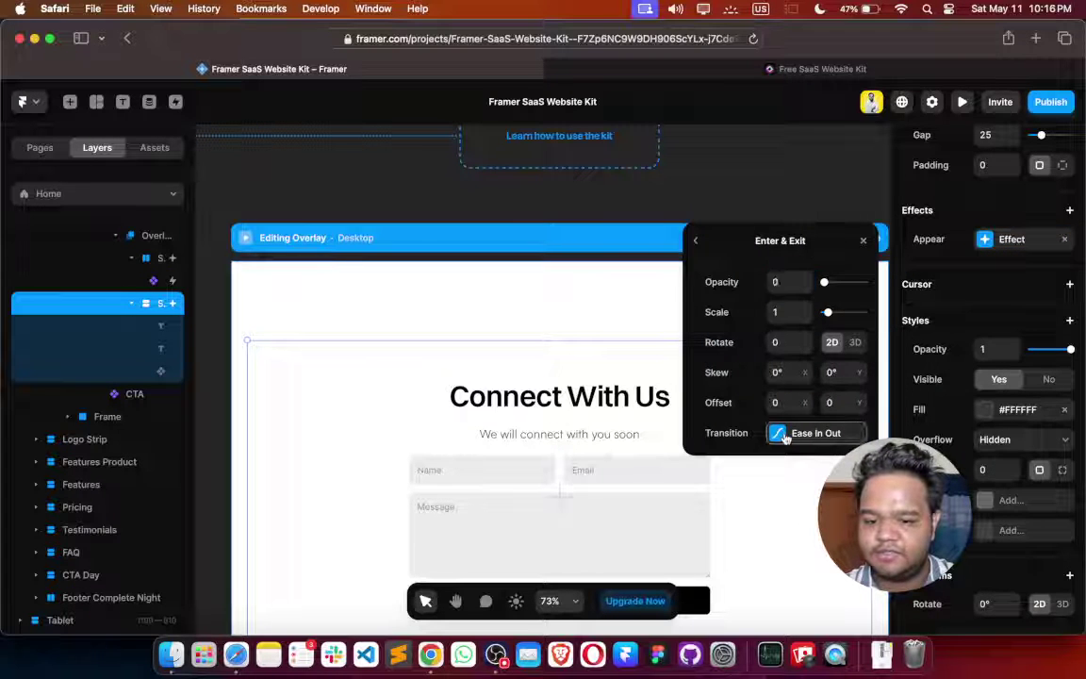
pyautogui.click(811, 432)
pyautogui.click(780, 499)
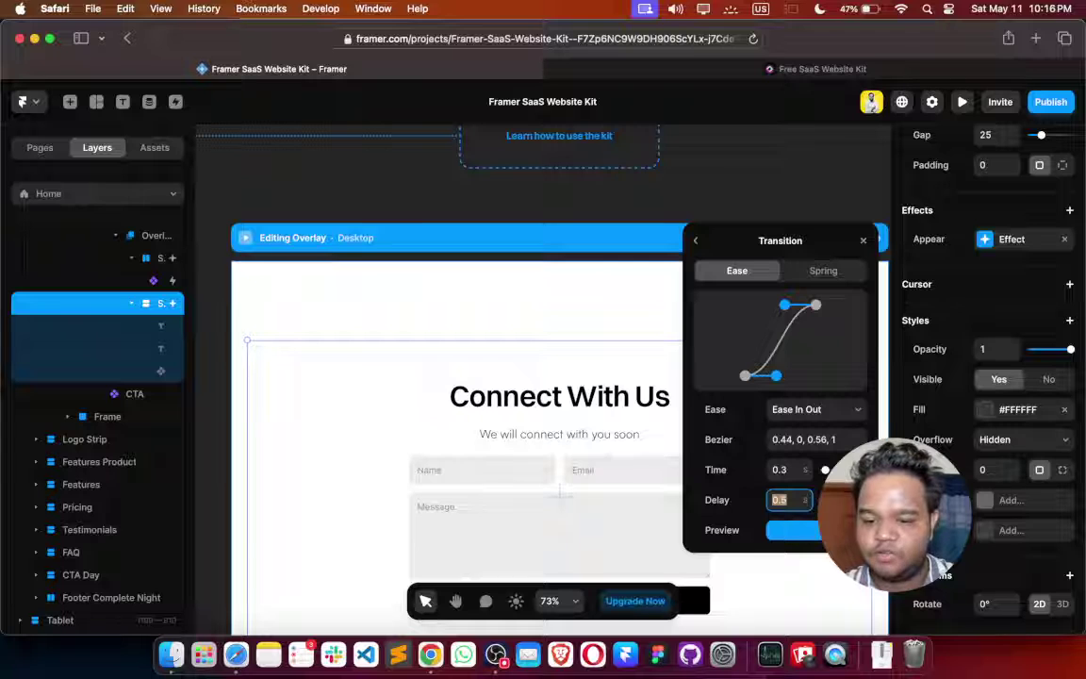
pyautogui.write('0.3')
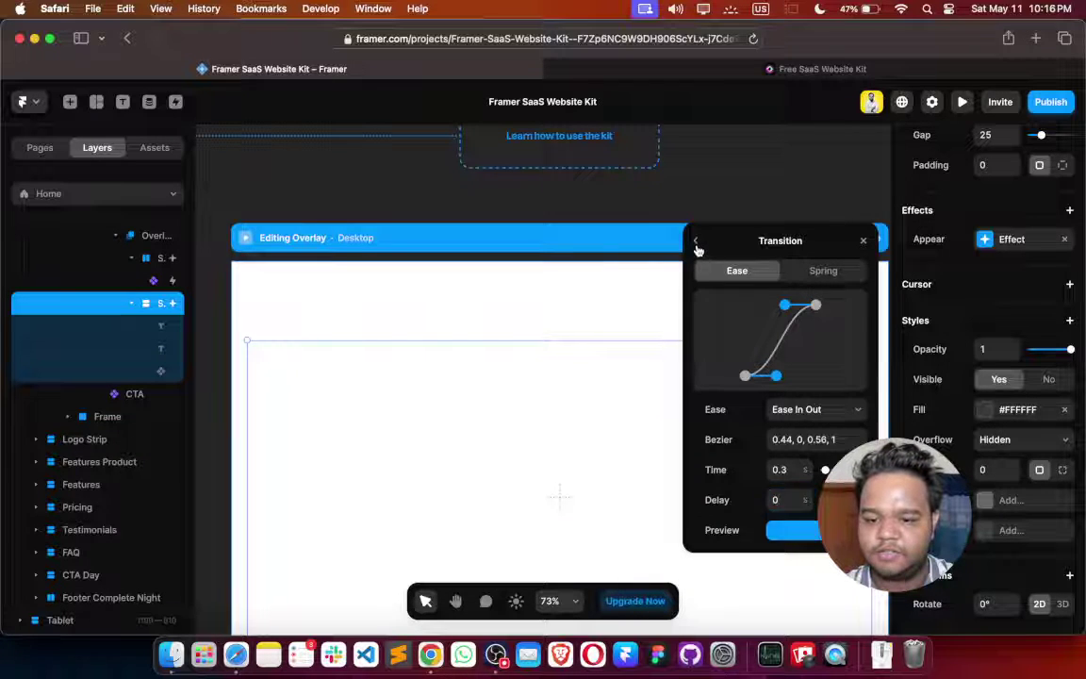
pyautogui.click(696, 242)
pyautogui.click(783, 436)
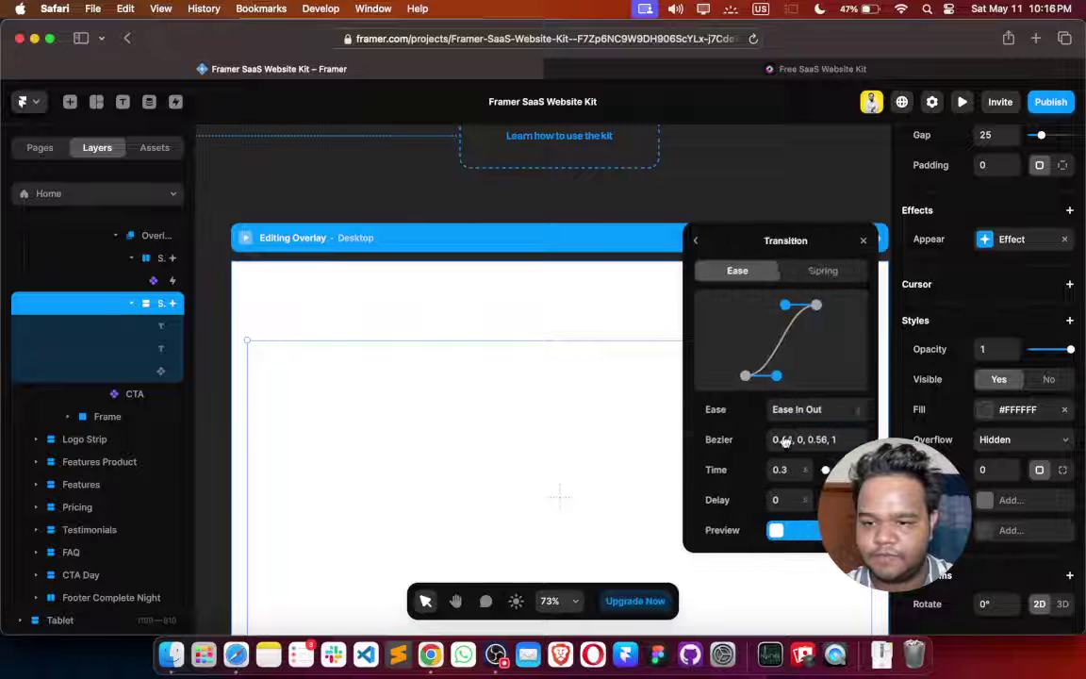
pyautogui.click(697, 242)
pyautogui.click(697, 242)
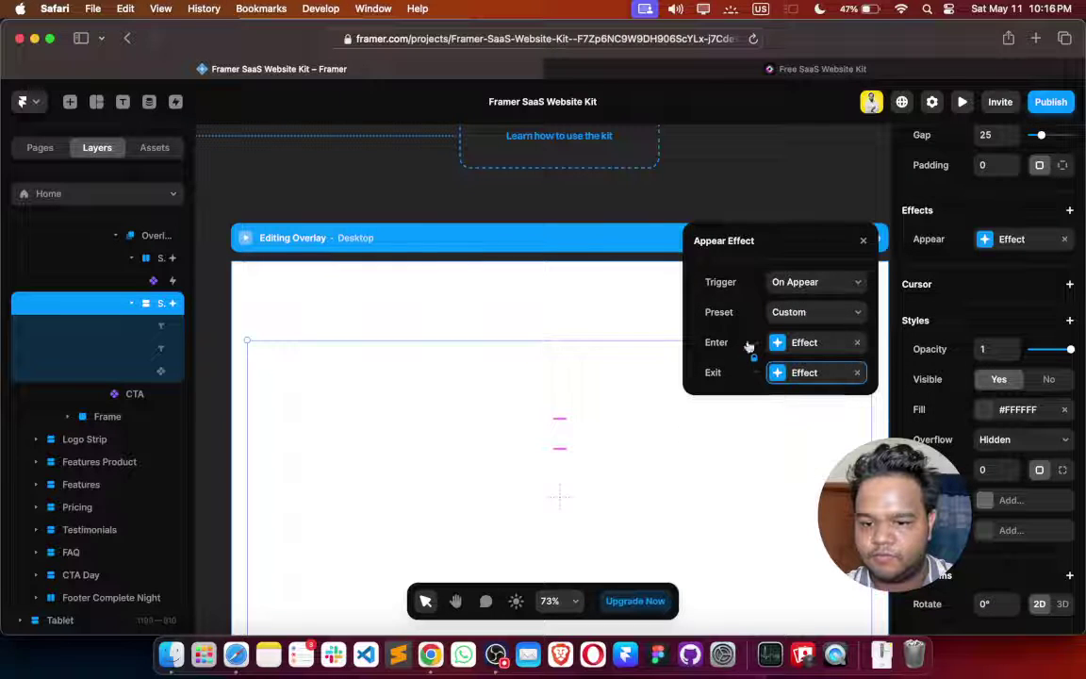
# Unlink the form stack's exit effect from its enter effect and set the exit transition time to 0.2 s
pyautogui.click(778, 373)
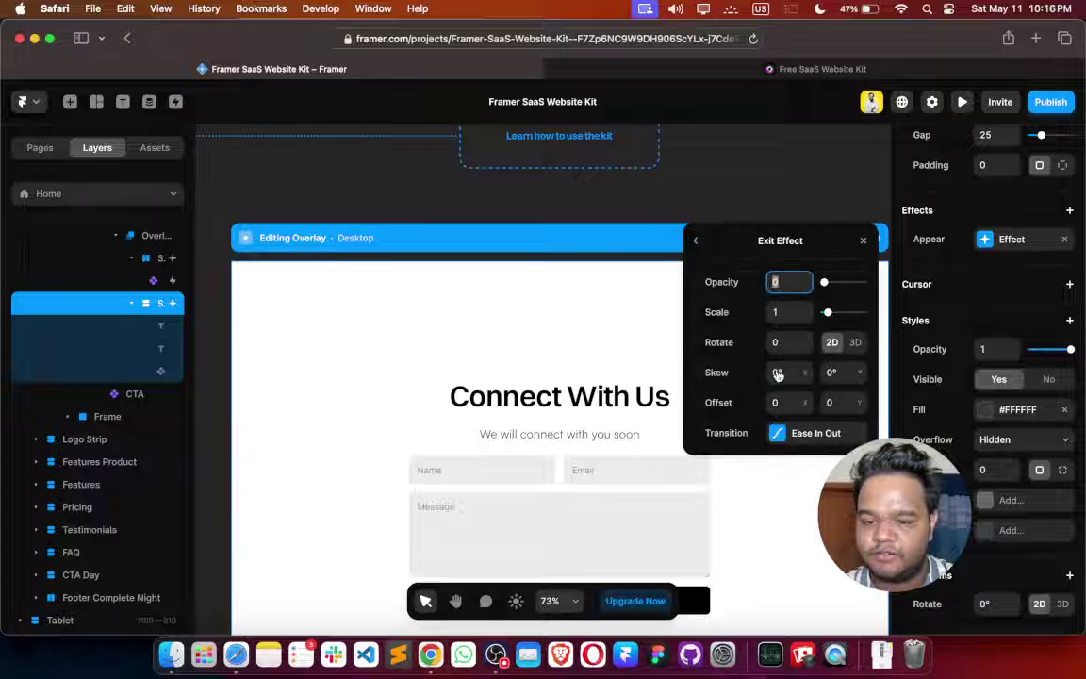
pyautogui.click(777, 434)
pyautogui.click(790, 498)
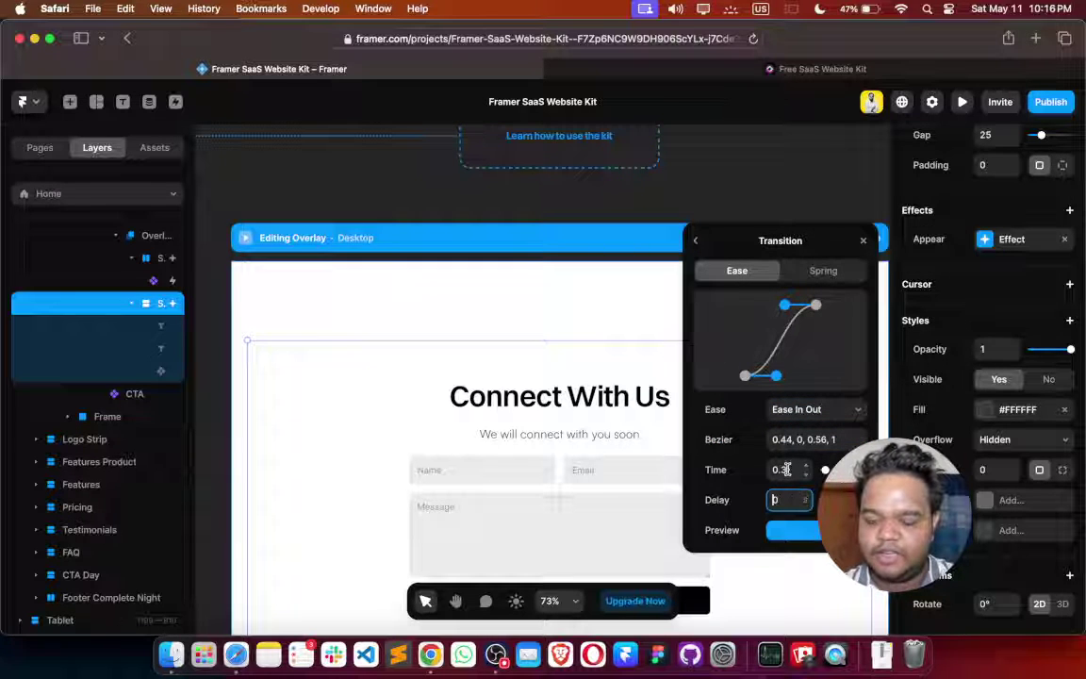
pyautogui.click(785, 470)
pyautogui.write('0.2')
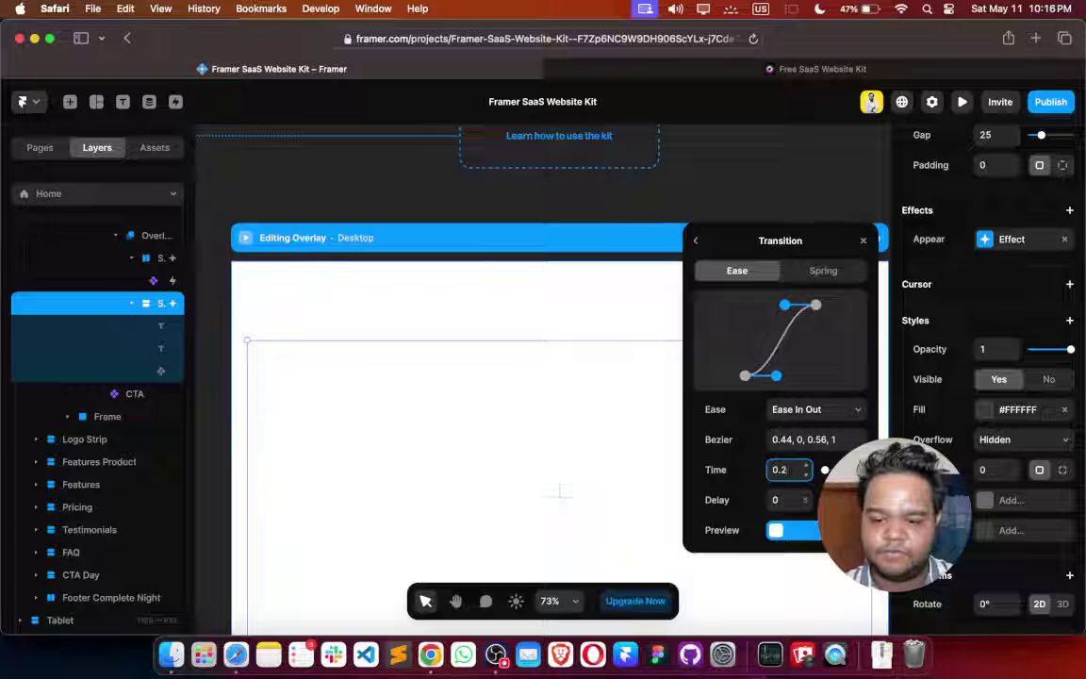
pyautogui.click(694, 244)
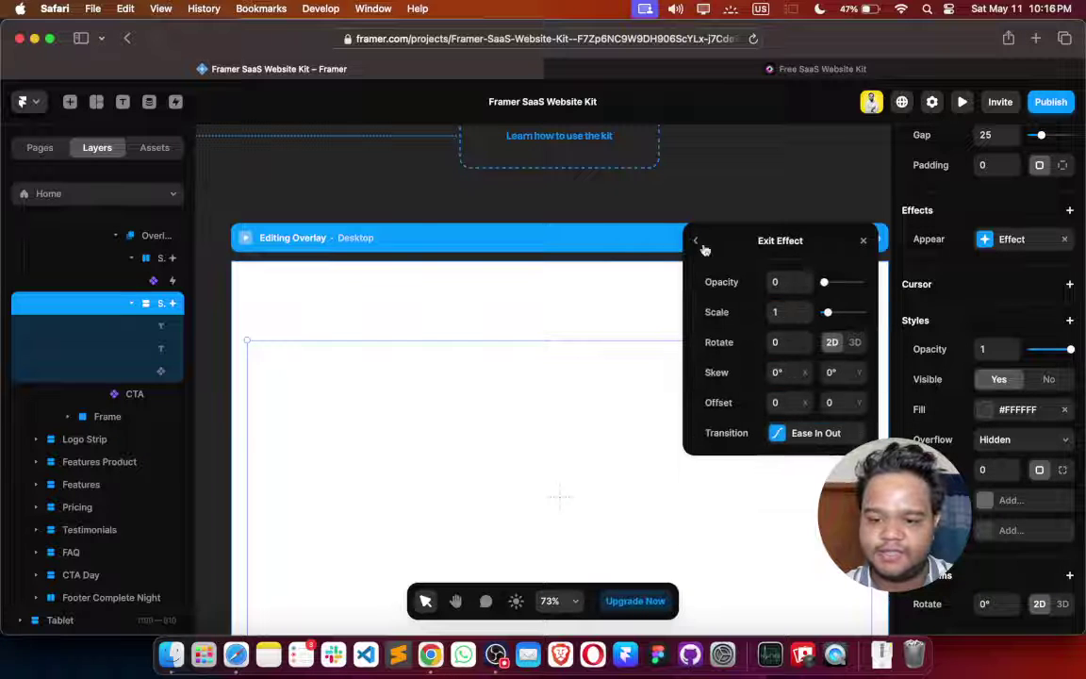
pyautogui.click(695, 244)
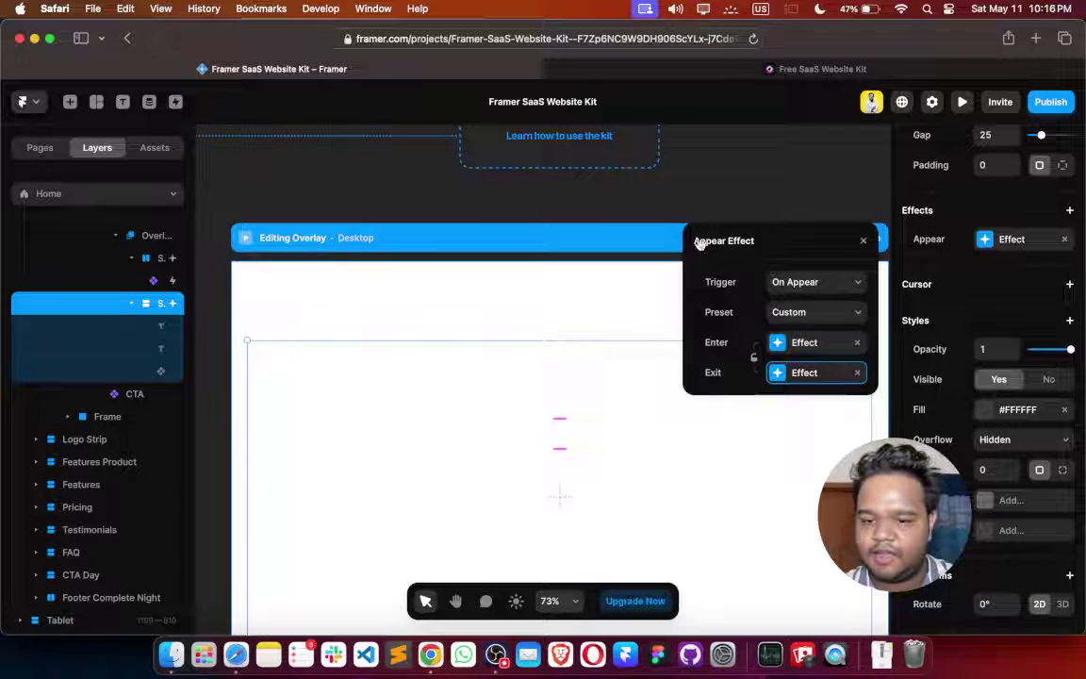
# Set the enter transition delay of the form stack's Appear effect to 0.3 s and check its exit transition
pyautogui.click(775, 345)
pyautogui.click(788, 435)
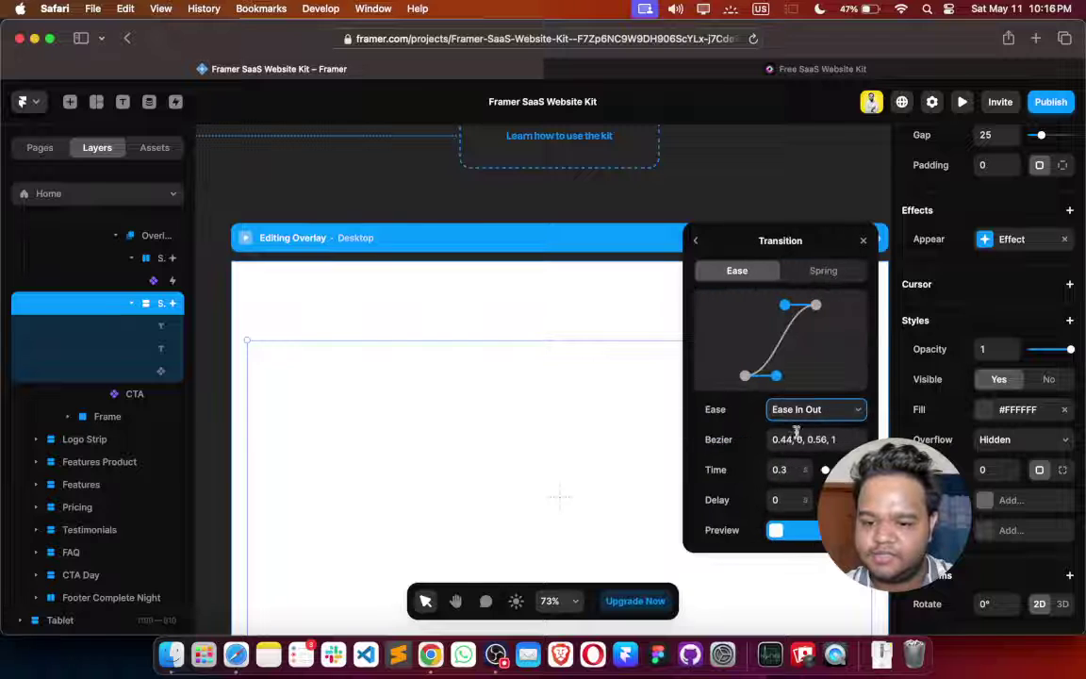
pyautogui.click(775, 496)
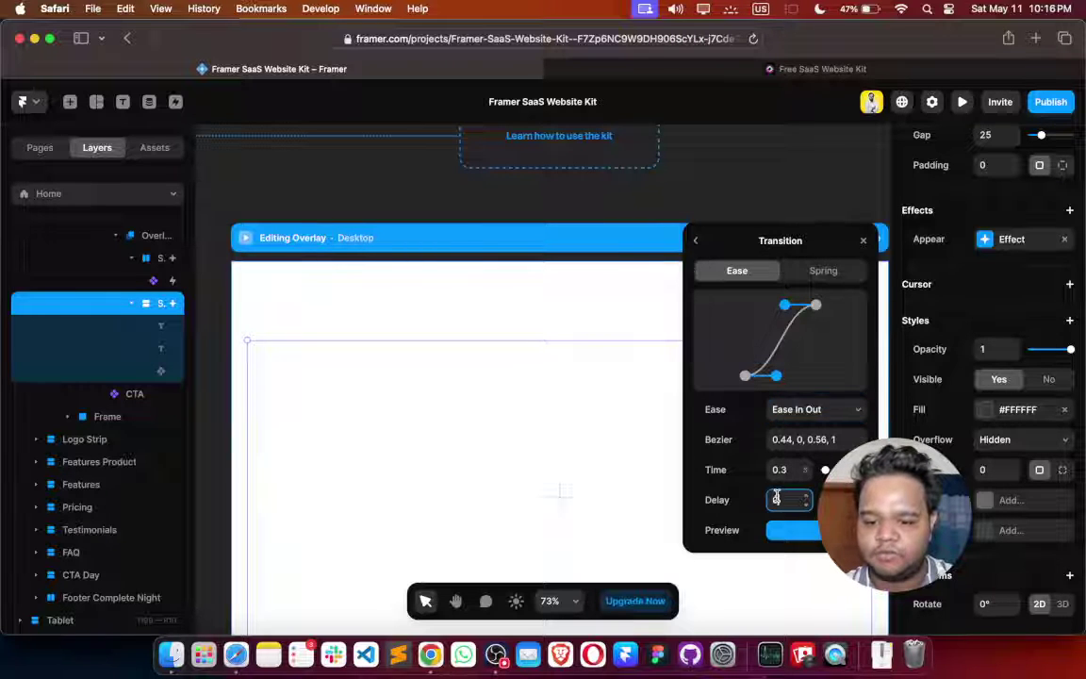
pyautogui.write('0.2')
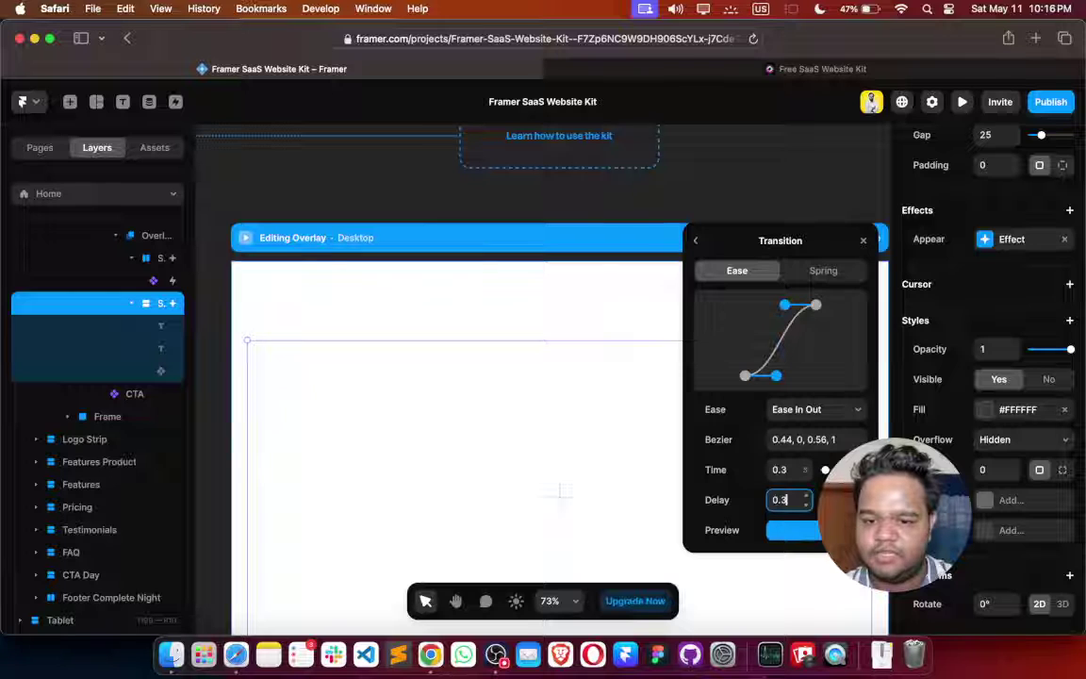
pyautogui.click(695, 242)
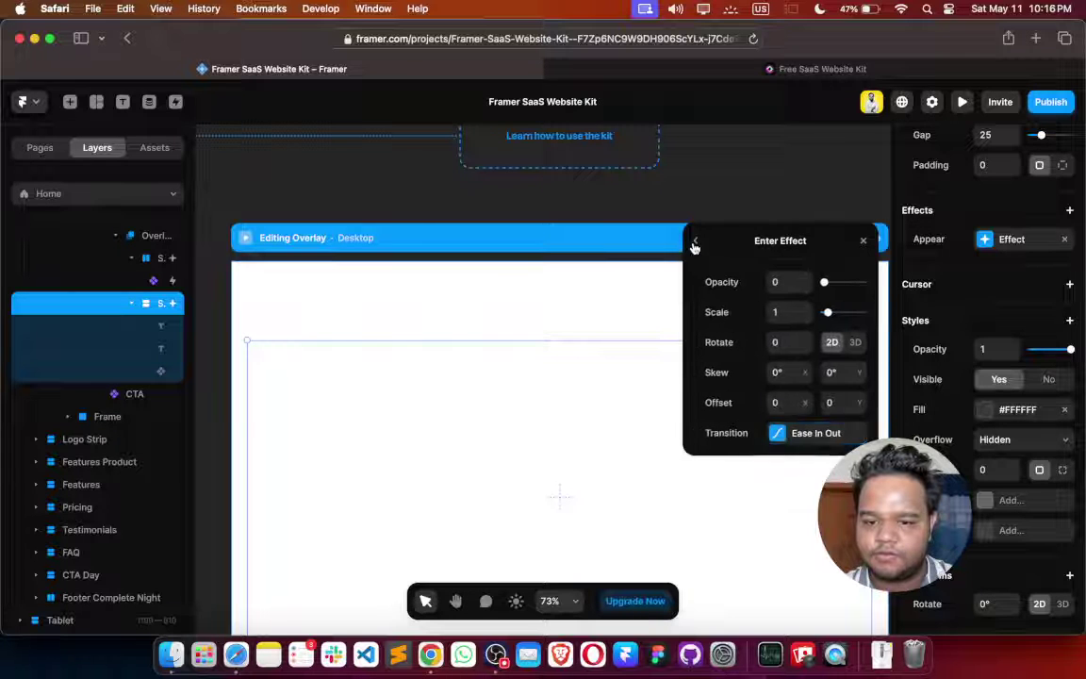
pyautogui.click(695, 241)
pyautogui.click(771, 374)
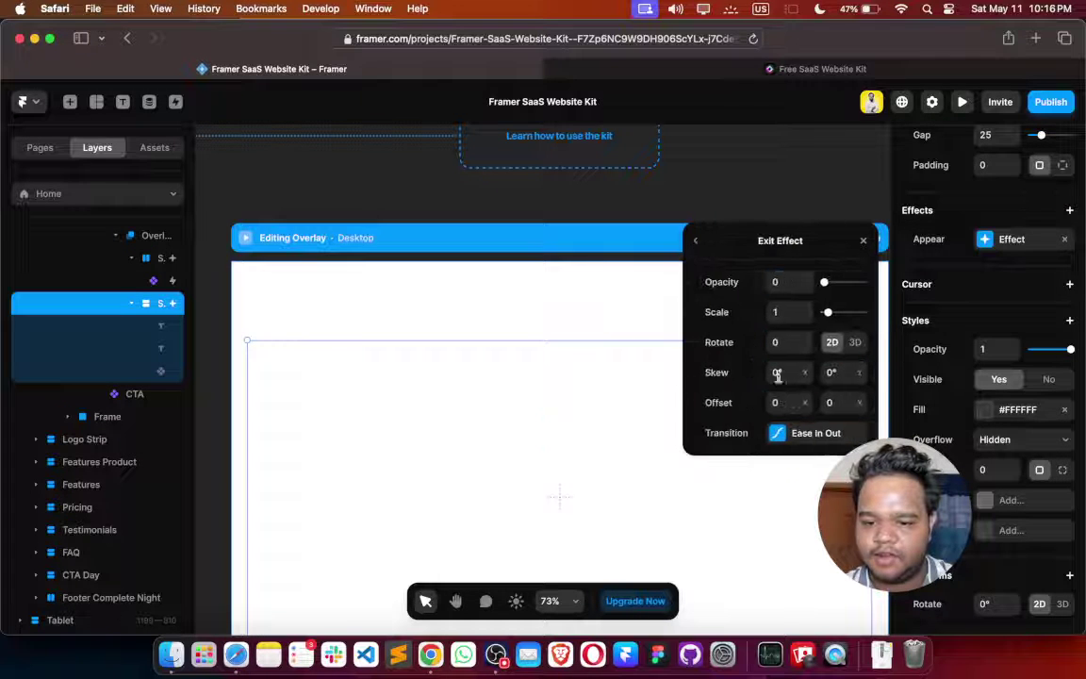
pyautogui.click(779, 431)
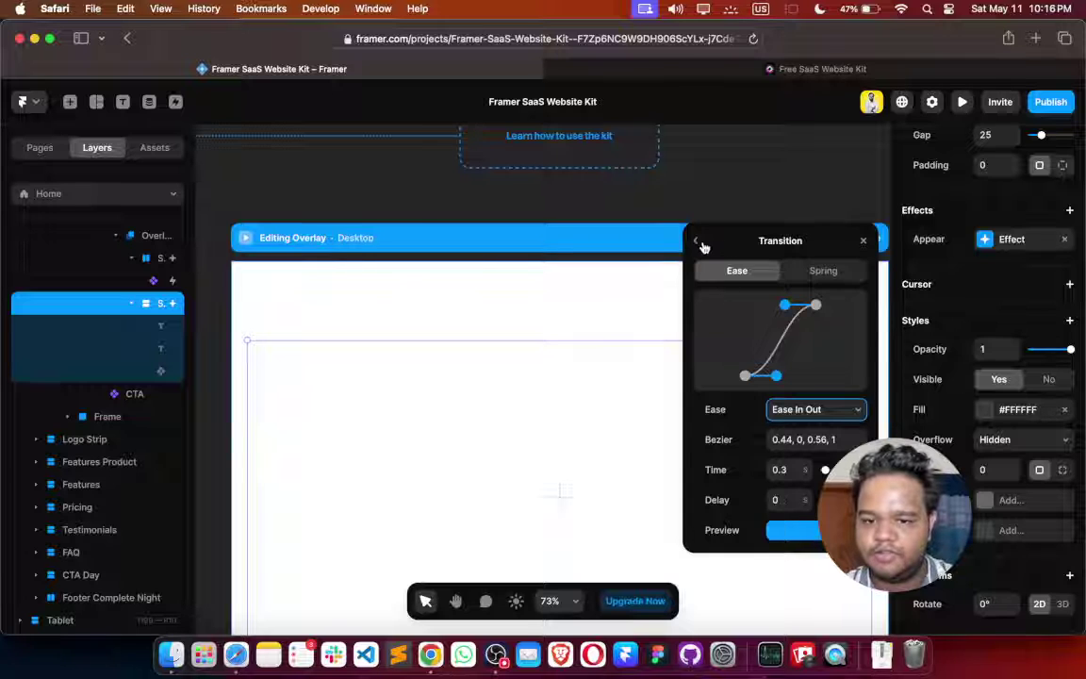
pyautogui.click(698, 242)
pyautogui.click(699, 243)
# Unlink the enter and exit effects of the X icon stack's Appear effect and set the enter transition delay to 0.3 s
pyautogui.click(525, 310)
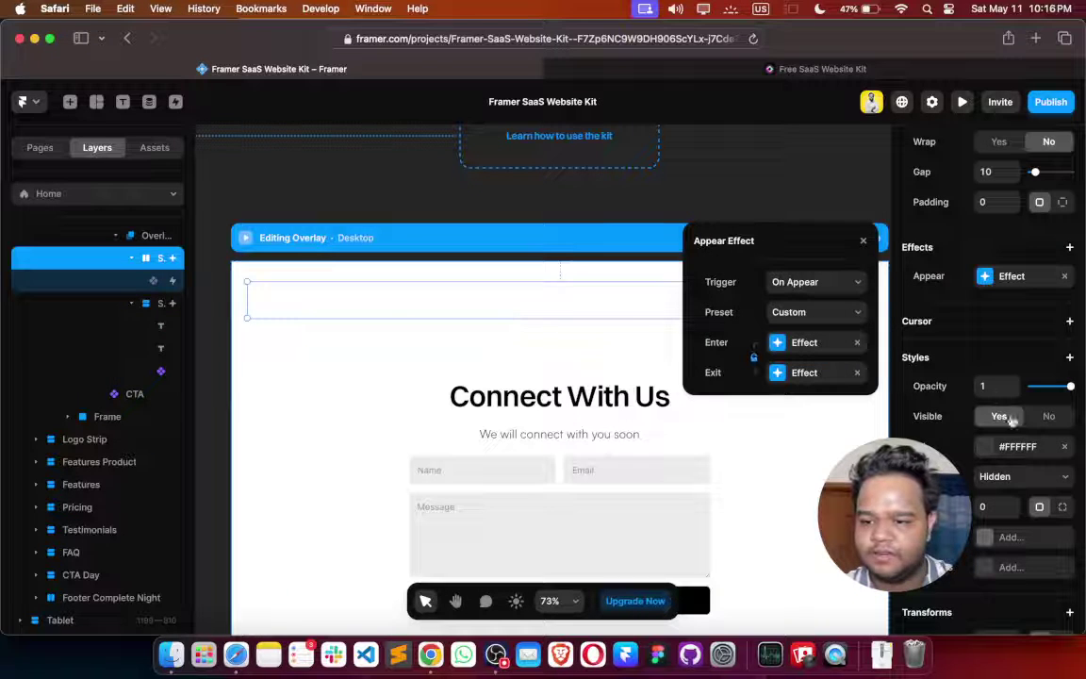
pyautogui.click(1005, 280)
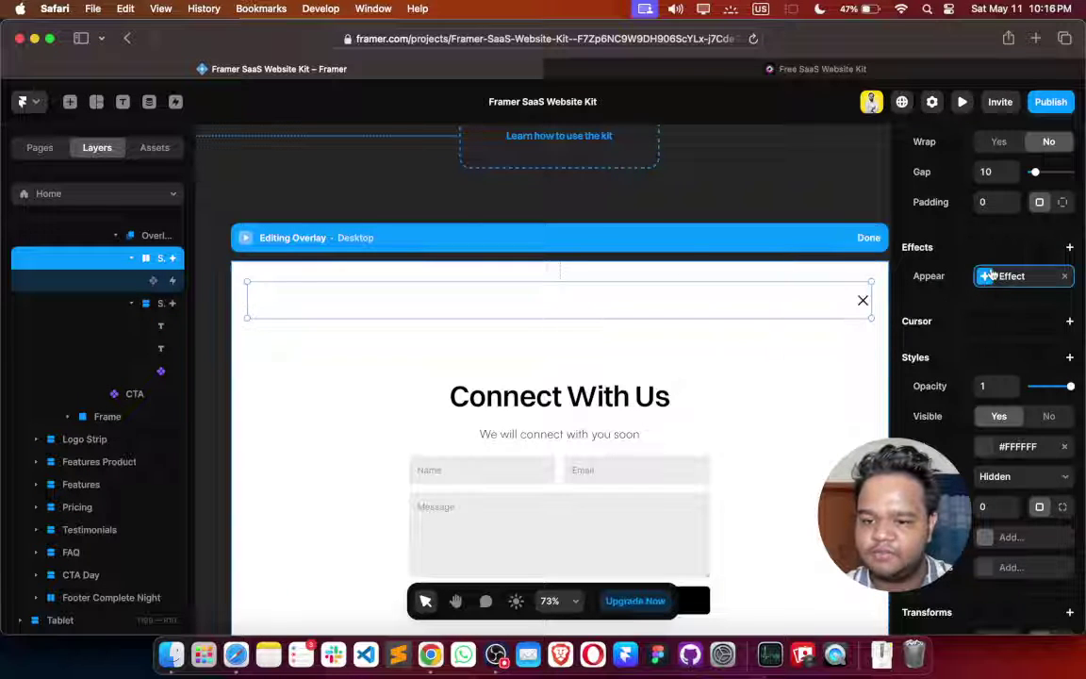
pyautogui.click(991, 275)
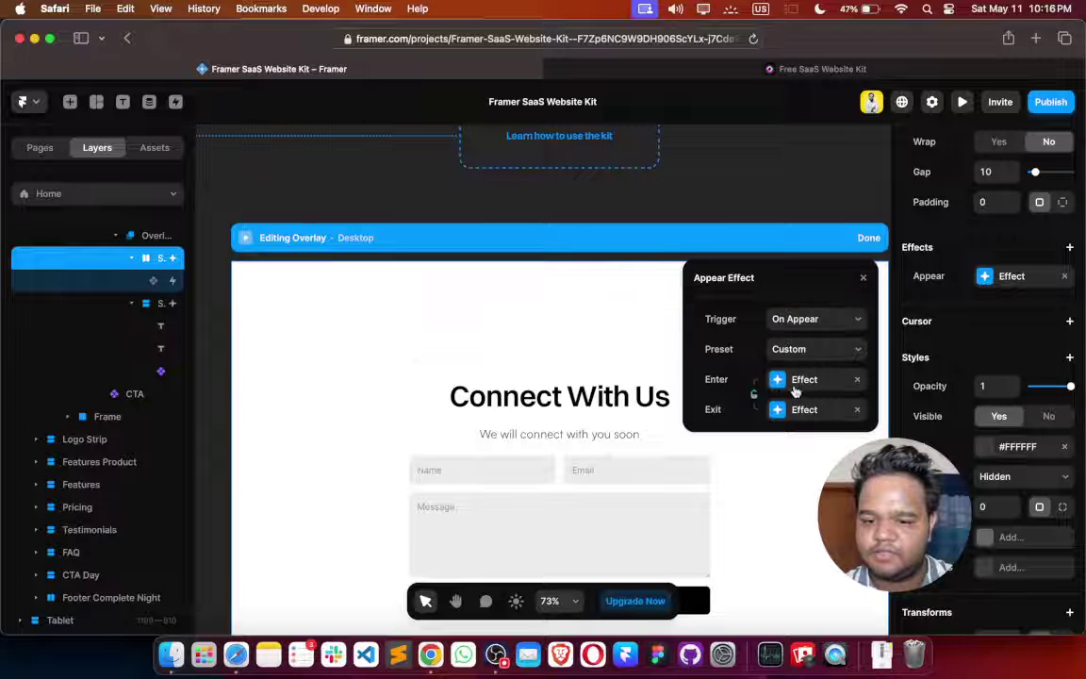
pyautogui.click(754, 386)
pyautogui.click(781, 471)
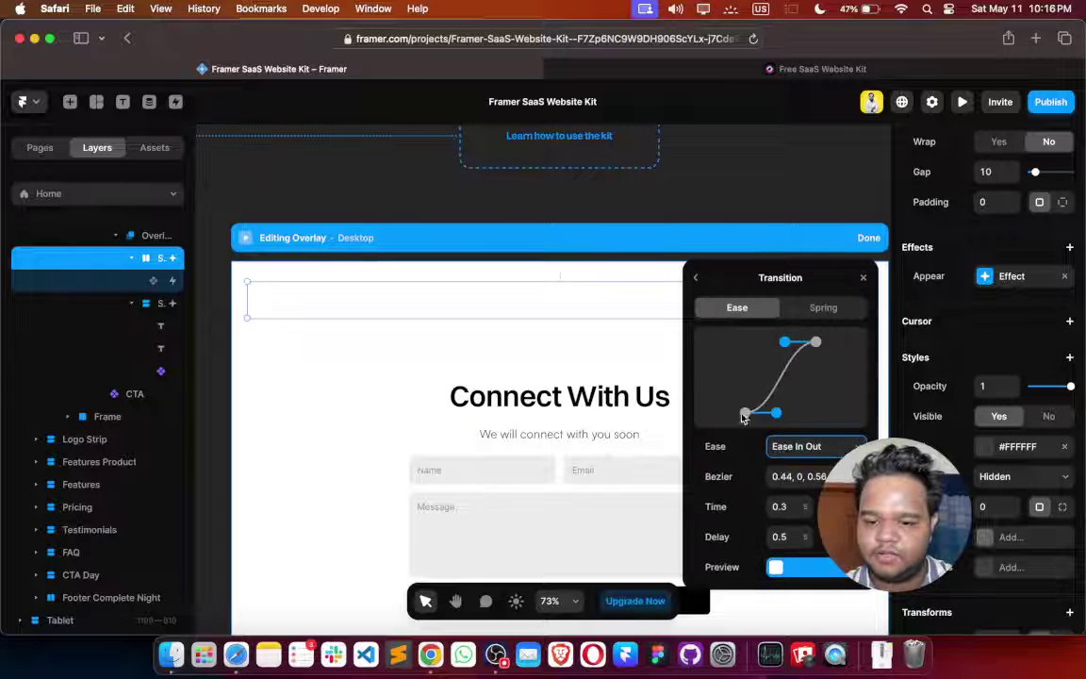
pyautogui.click(793, 534)
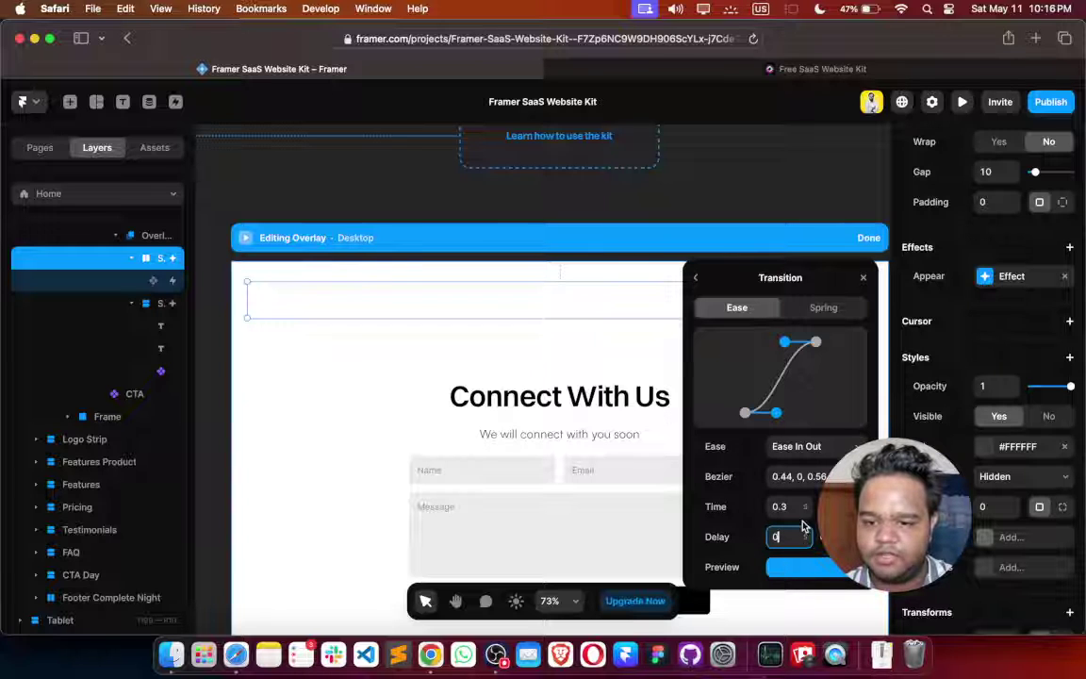
pyautogui.write('0.3')
pyautogui.click(693, 277)
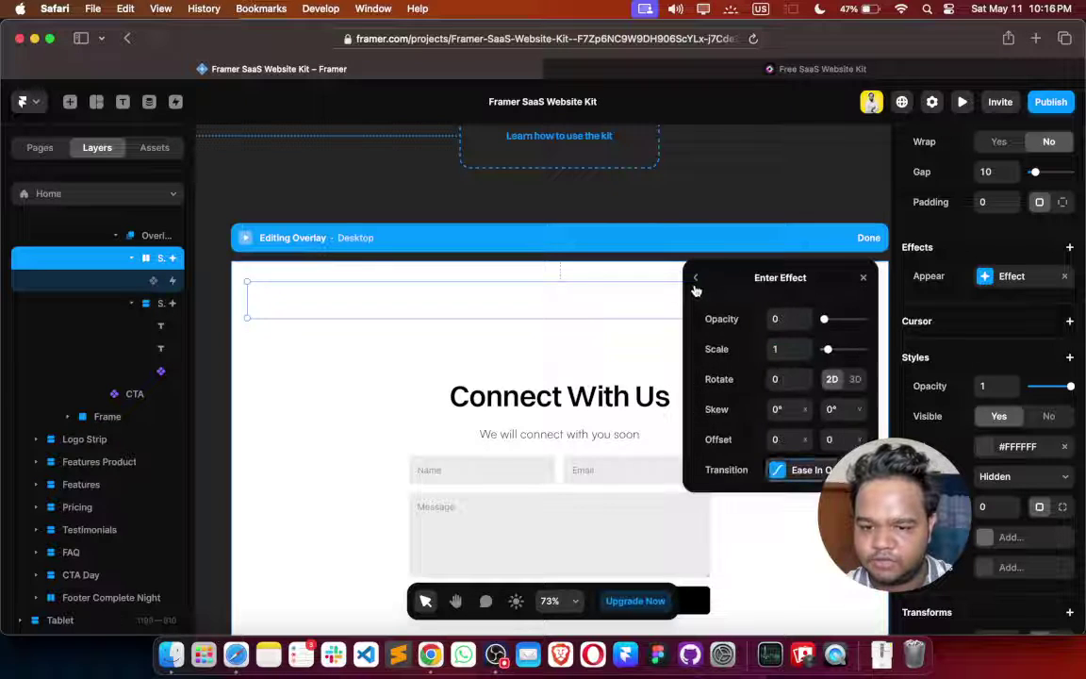
pyautogui.click(693, 277)
# Set the enter transition delay of the X icon stack's Appear effect to 0.5 s
pyautogui.click(808, 378)
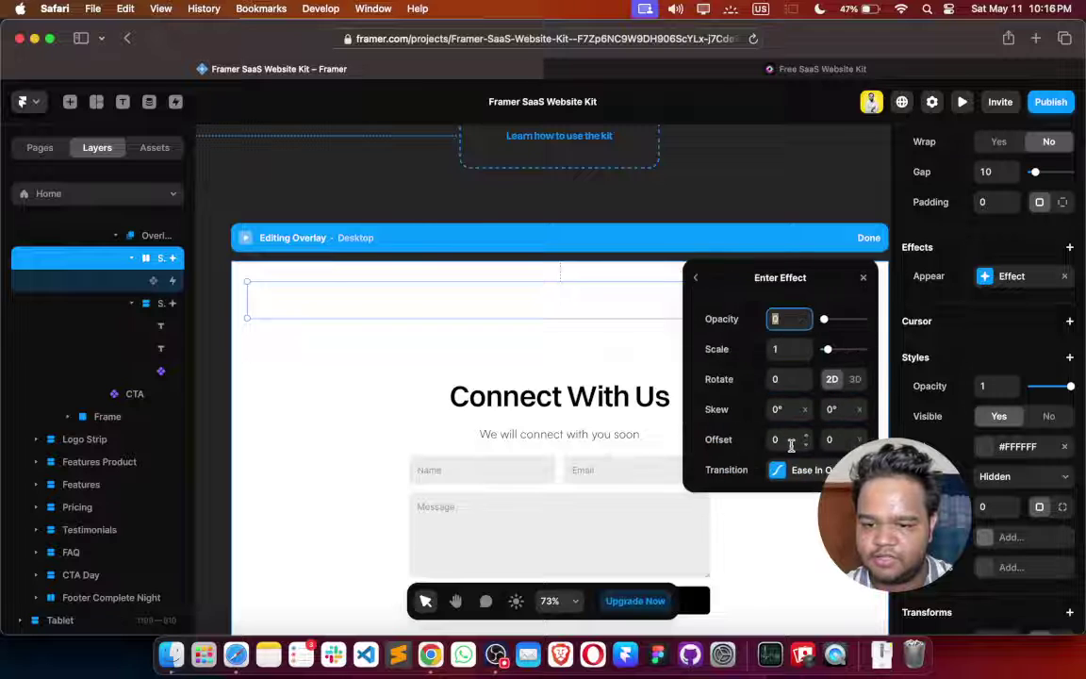
pyautogui.click(803, 467)
pyautogui.click(786, 508)
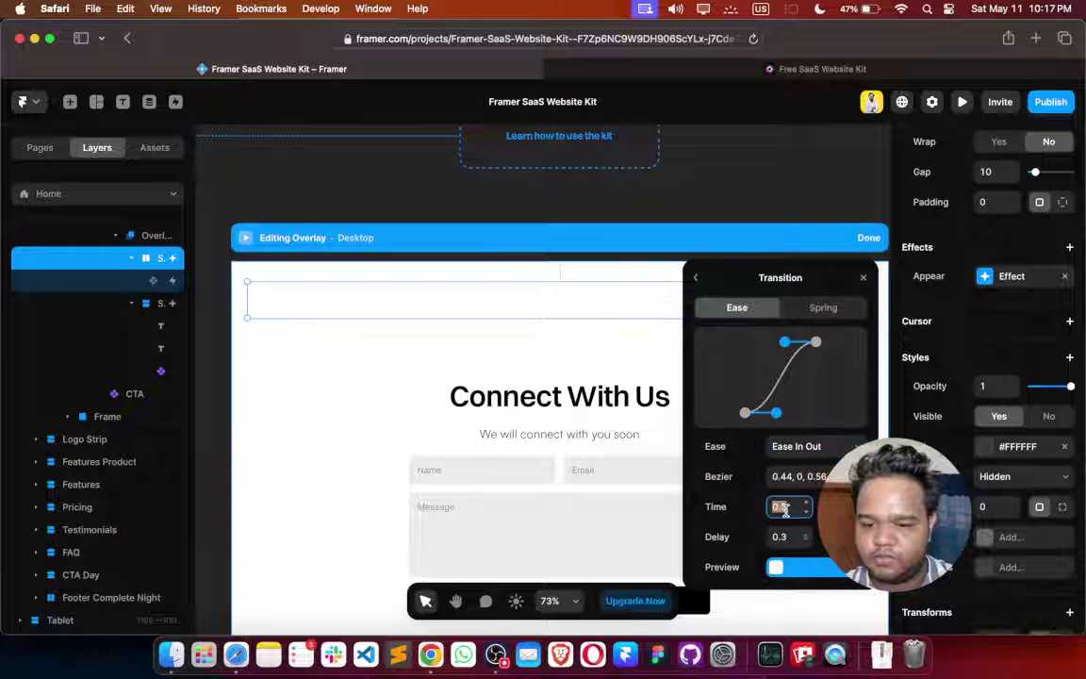
pyautogui.click(789, 536)
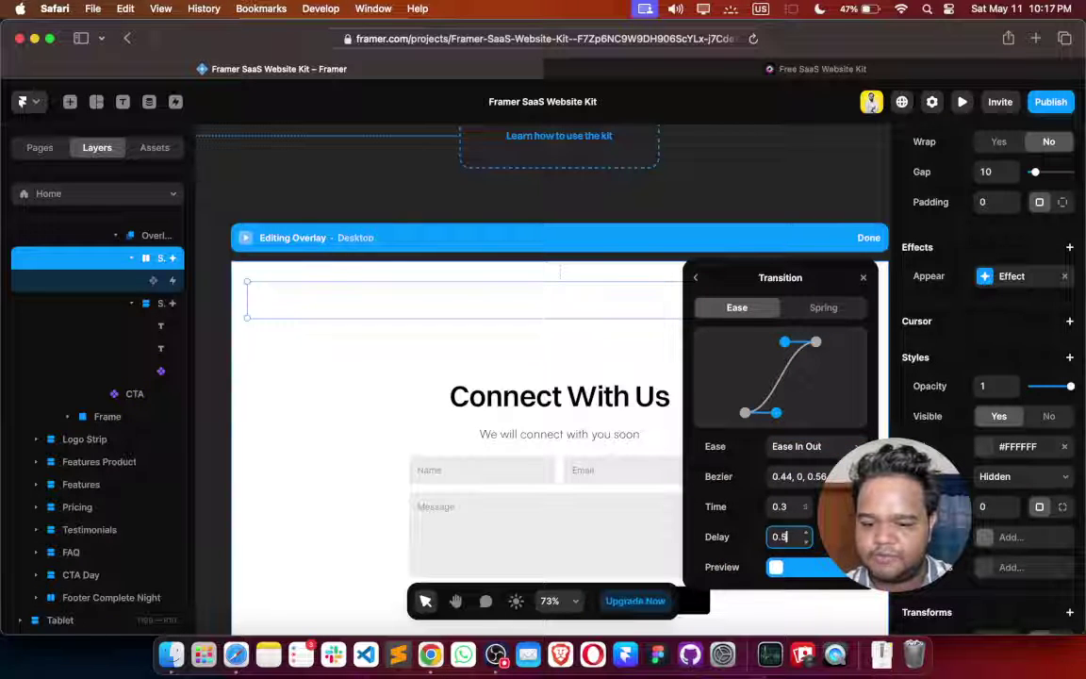
pyautogui.click(694, 278)
pyautogui.click(695, 278)
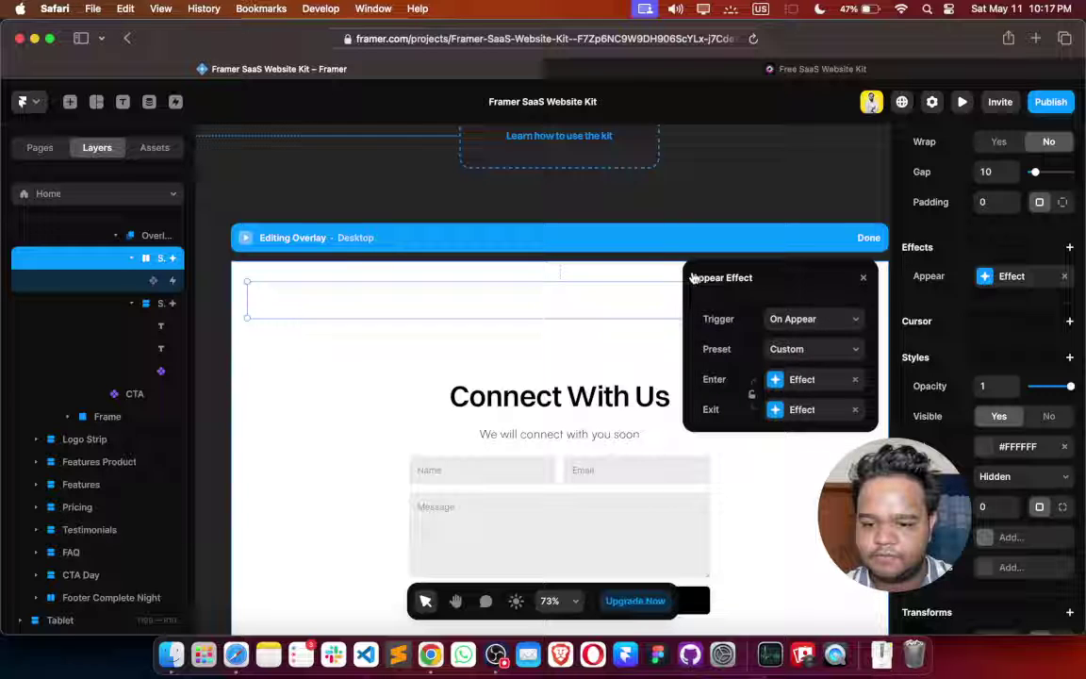
# Set the X icon stack's exit transition to a time of 0.5 s and a delay of 0 s
pyautogui.click(782, 413)
pyautogui.click(784, 466)
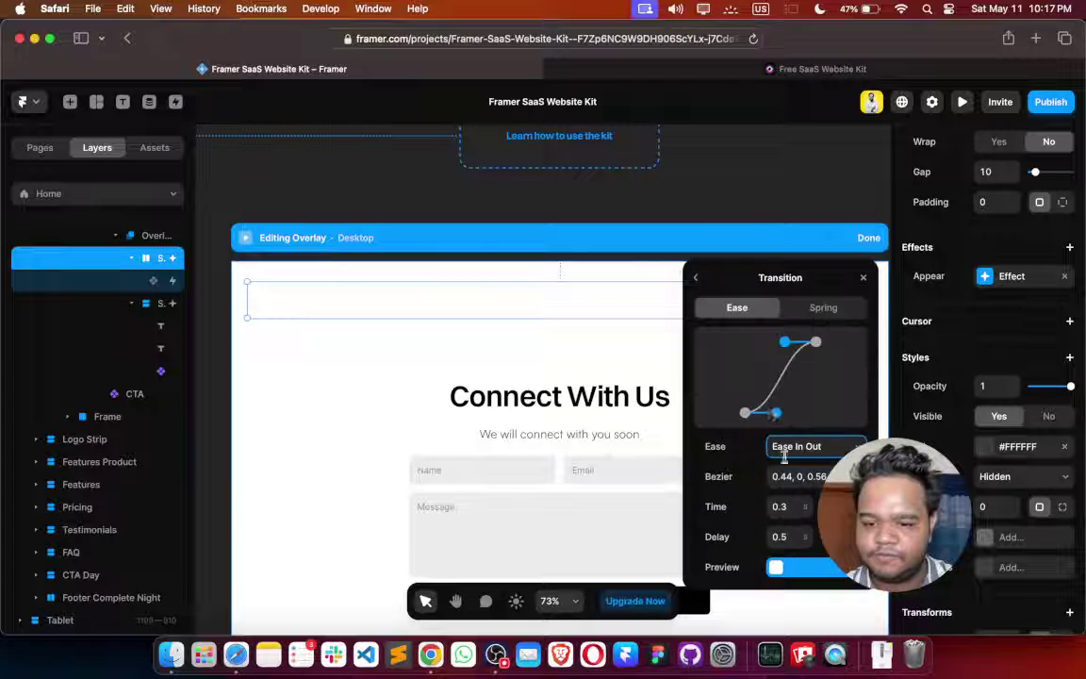
pyautogui.click(790, 537)
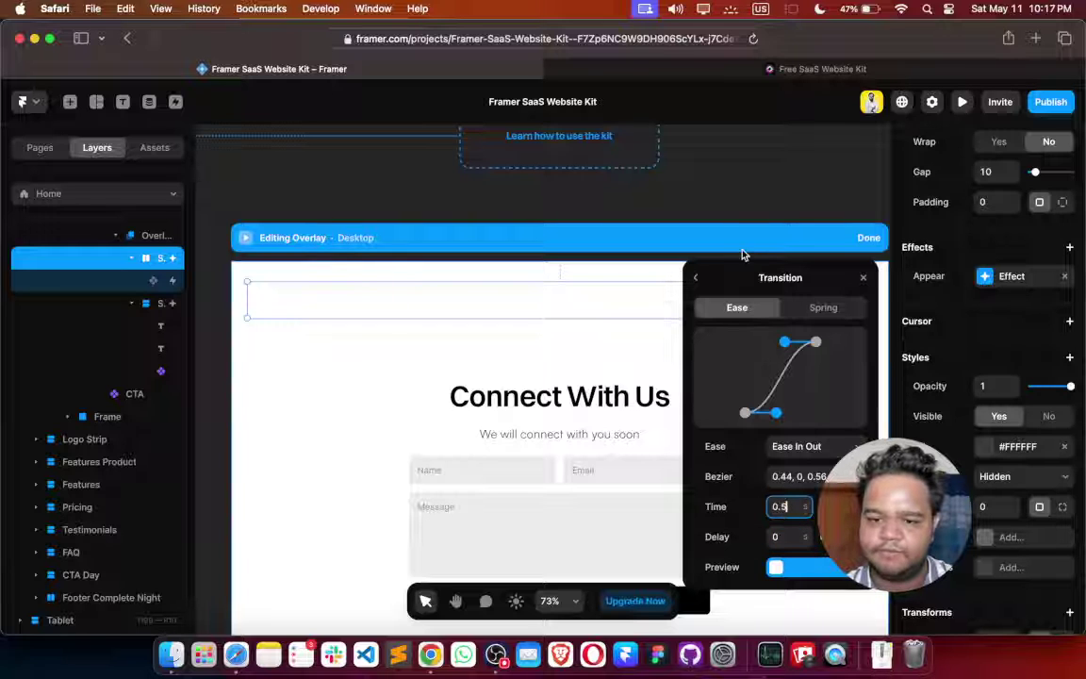
pyautogui.click(696, 278)
pyautogui.click(862, 278)
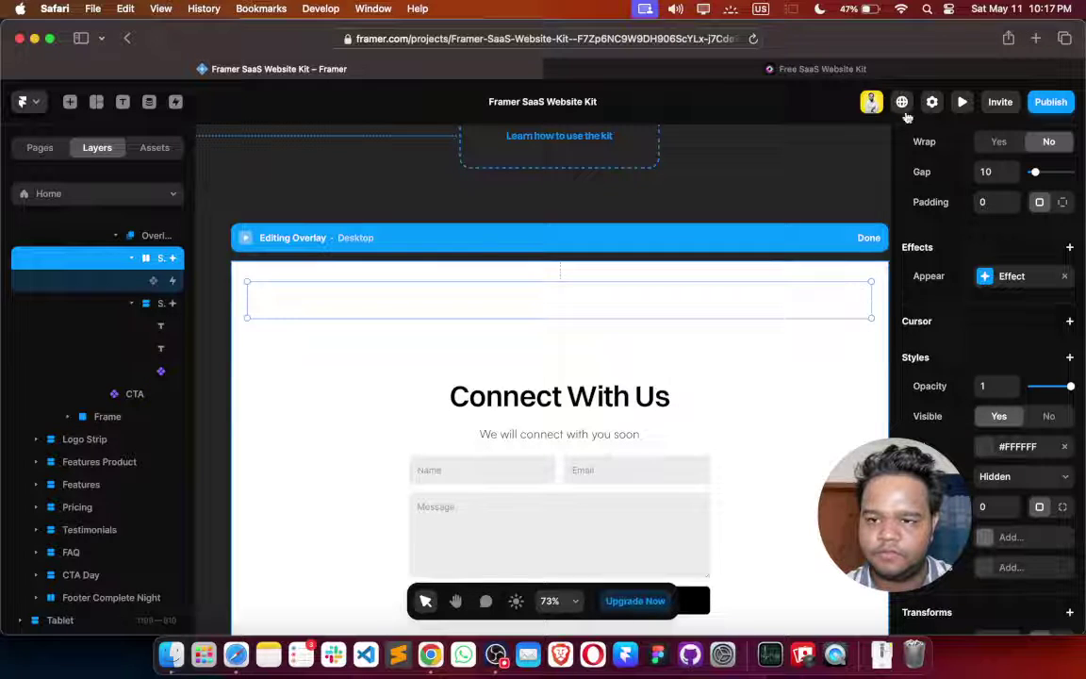
# Preview the page, open and close the contact overlay twice from the hero's Get started button, and return to the editor
pyautogui.click(960, 101)
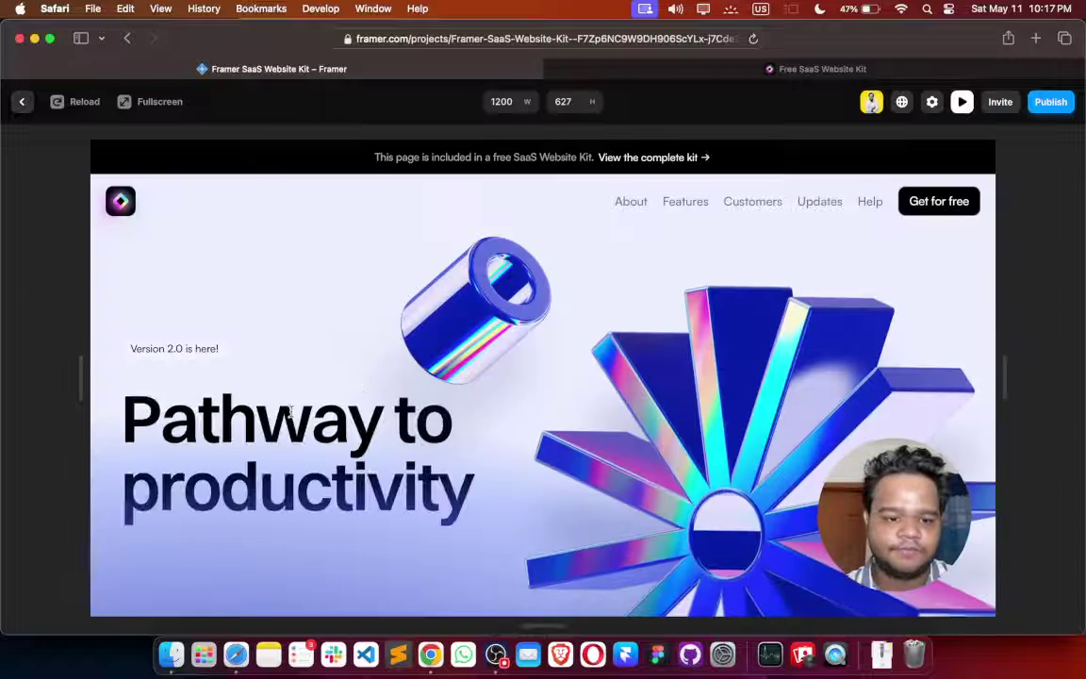
pyautogui.scroll(-2, 291, 415)
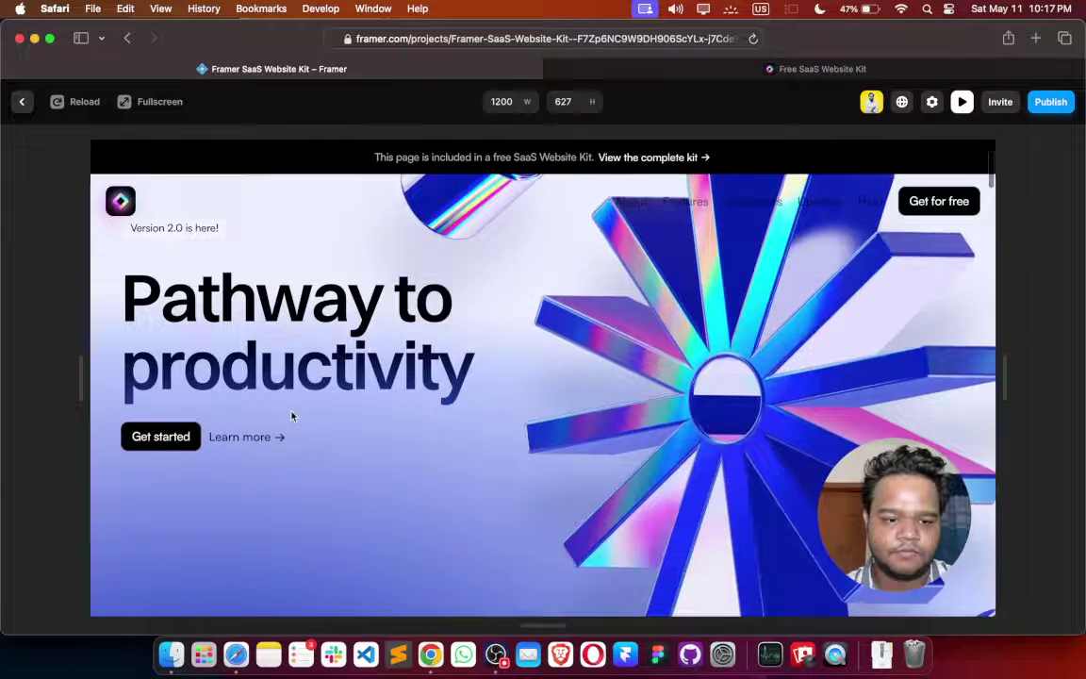
pyautogui.click(161, 437)
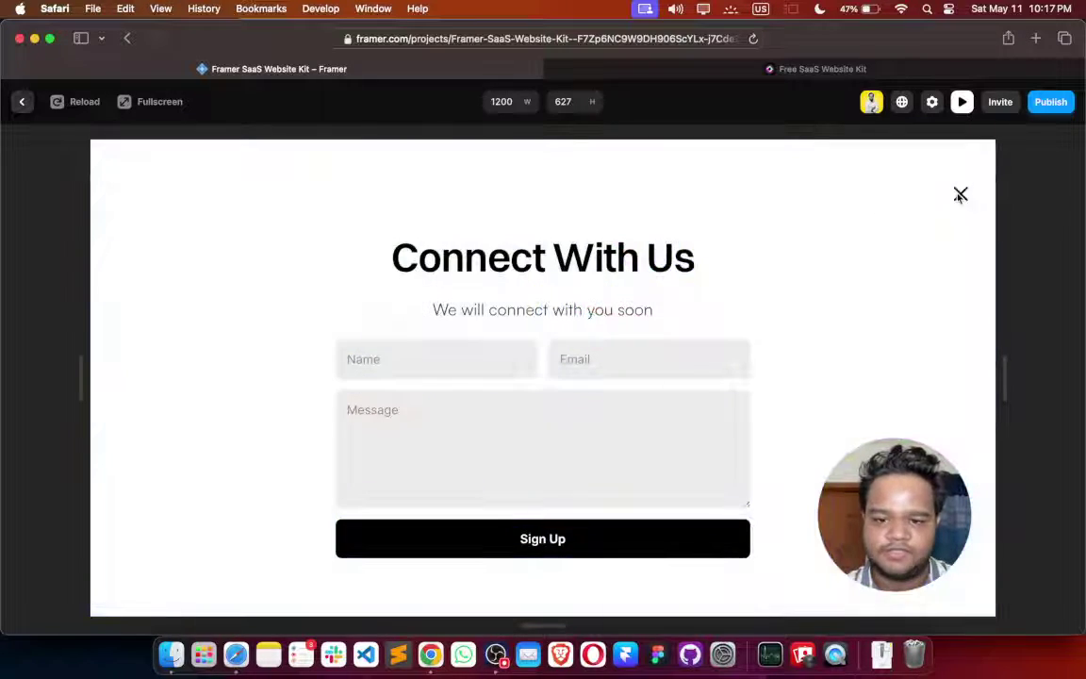
pyautogui.click(959, 195)
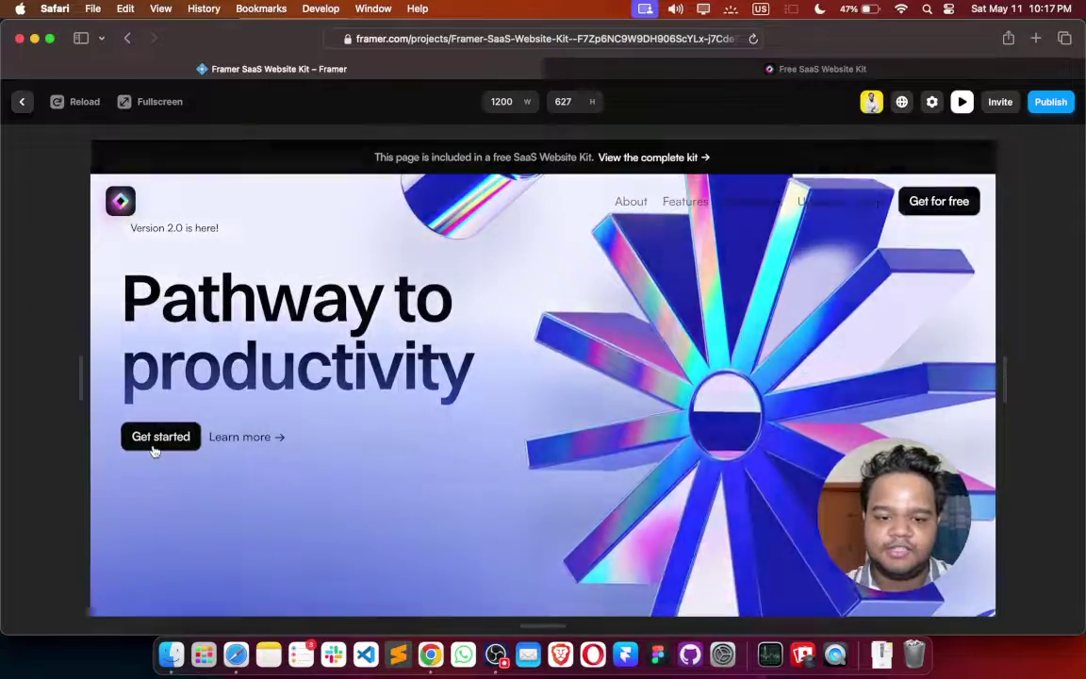
pyautogui.click(154, 447)
pyautogui.click(960, 195)
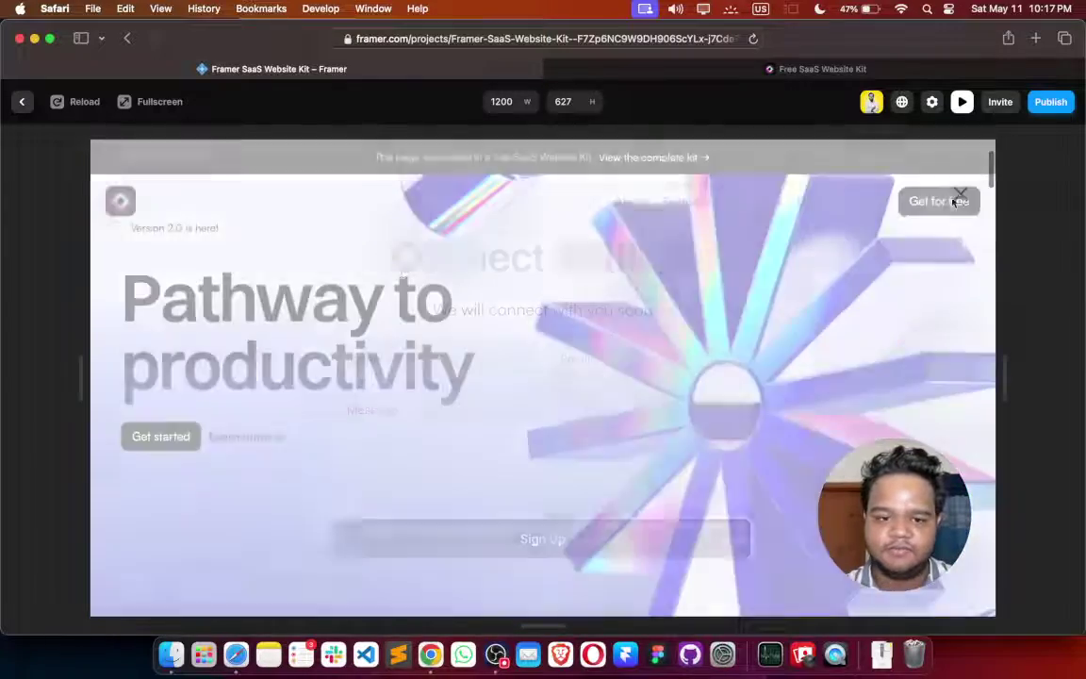
pyautogui.click(22, 102)
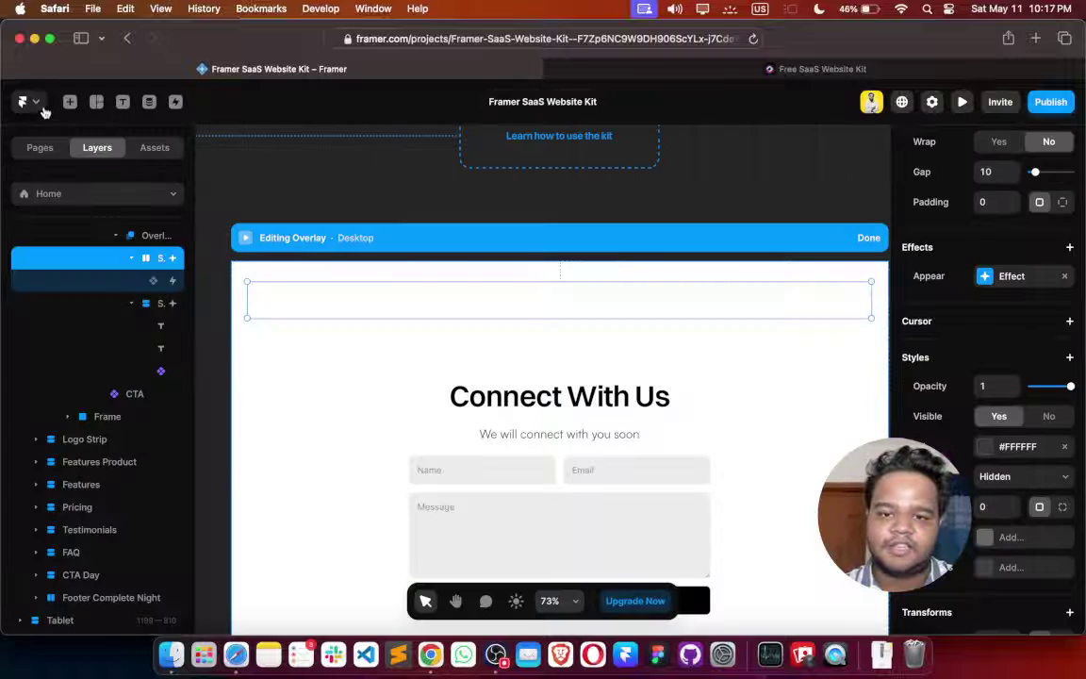
# Publish the latest changes as an update to the live website
pyautogui.click(1050, 102)
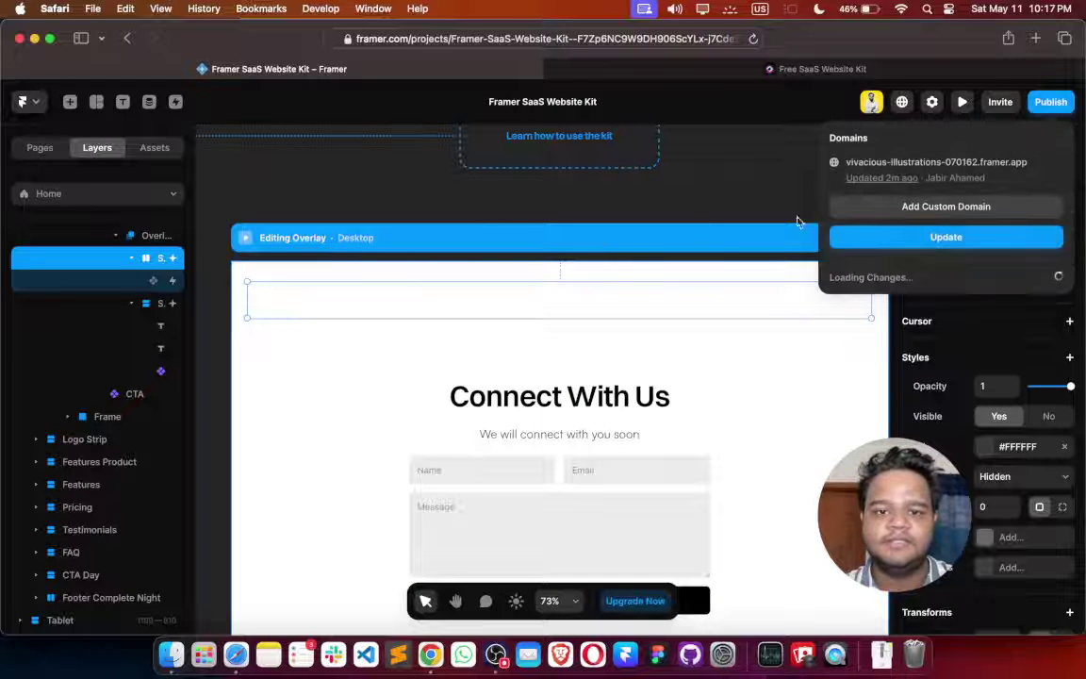
pyautogui.click(896, 241)
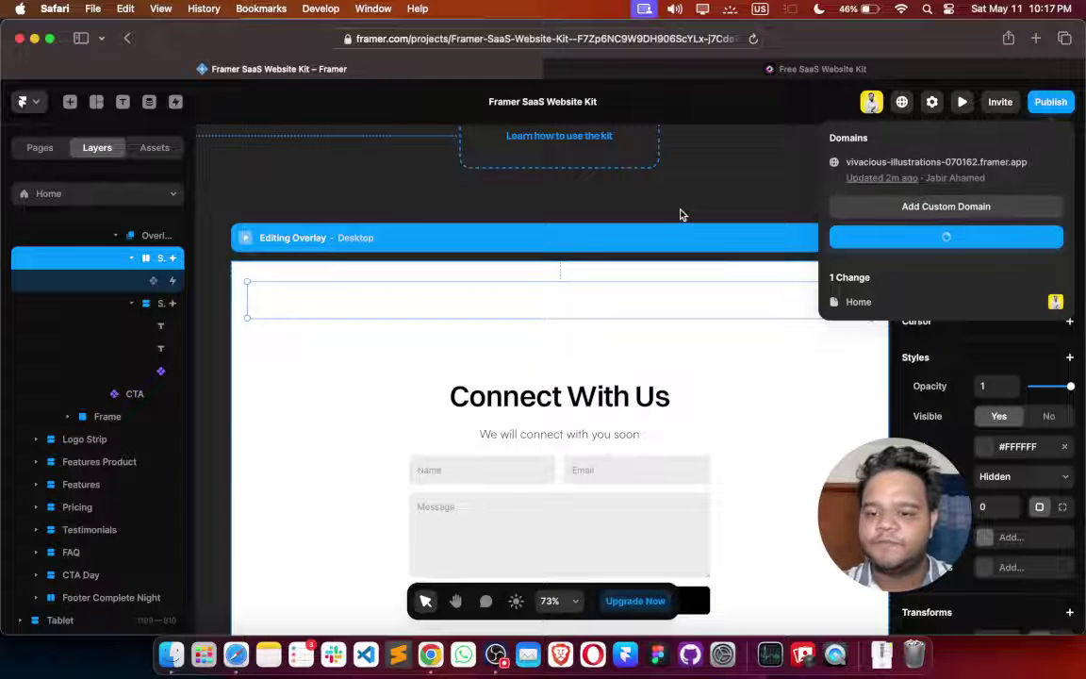
pyautogui.scroll(-6, 679, 217)
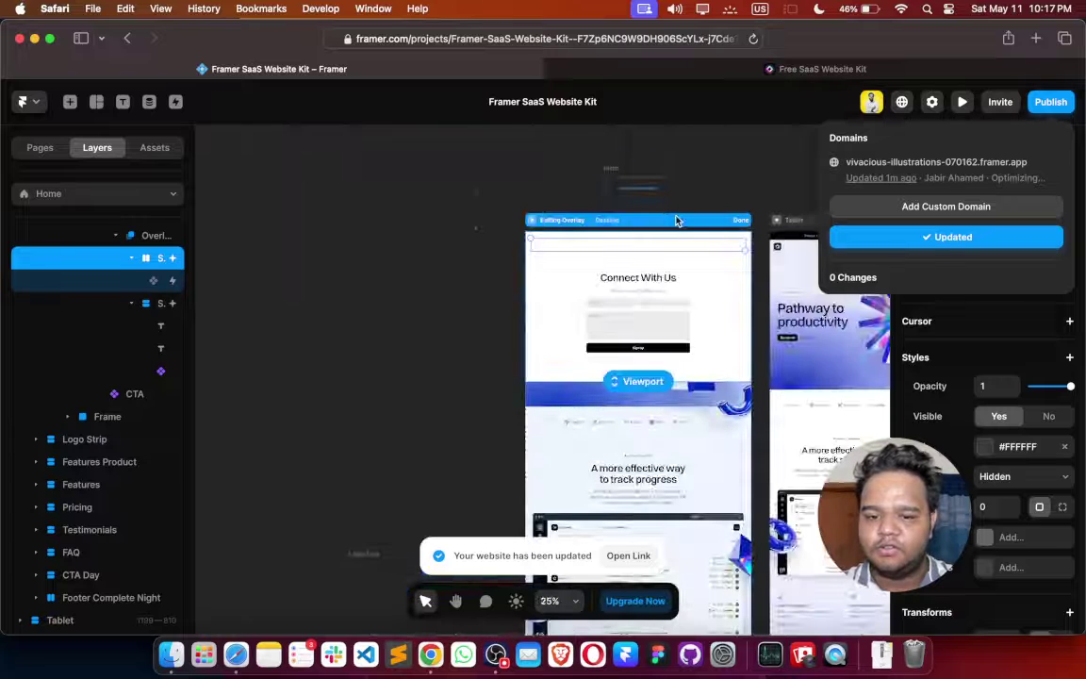
pyautogui.click(472, 280)
# Leave overlay editing on the Desktop breakpoint and open the Get started button's overlay for editing on the Tablet breakpoint
pyautogui.hscroll(3, 584, 280)
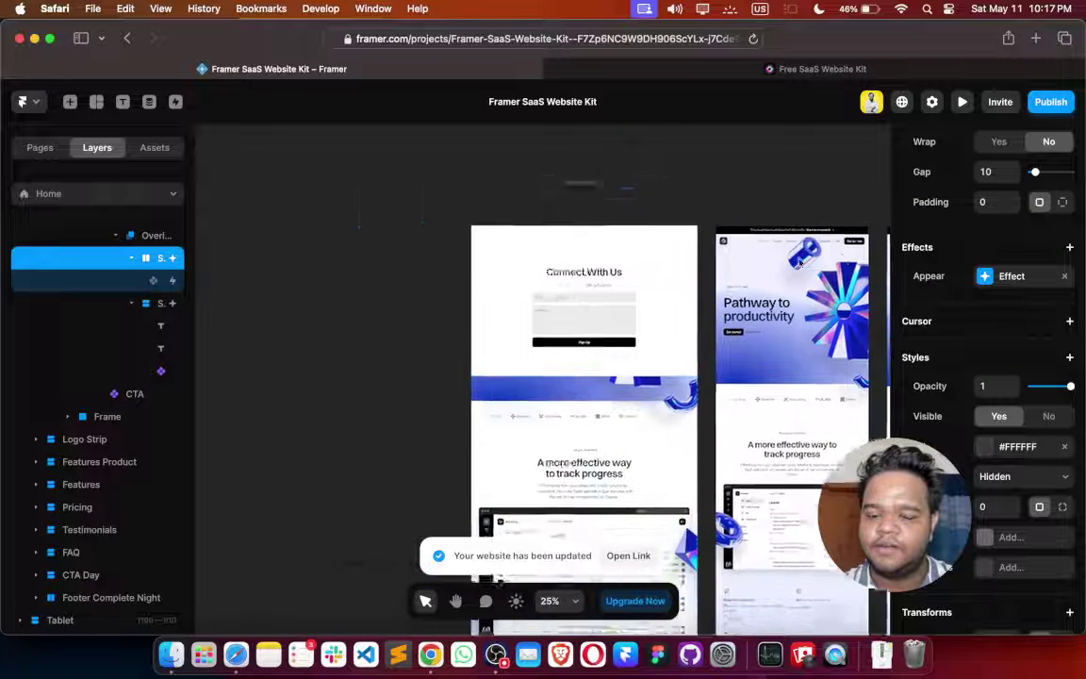
pyautogui.press('Escape')
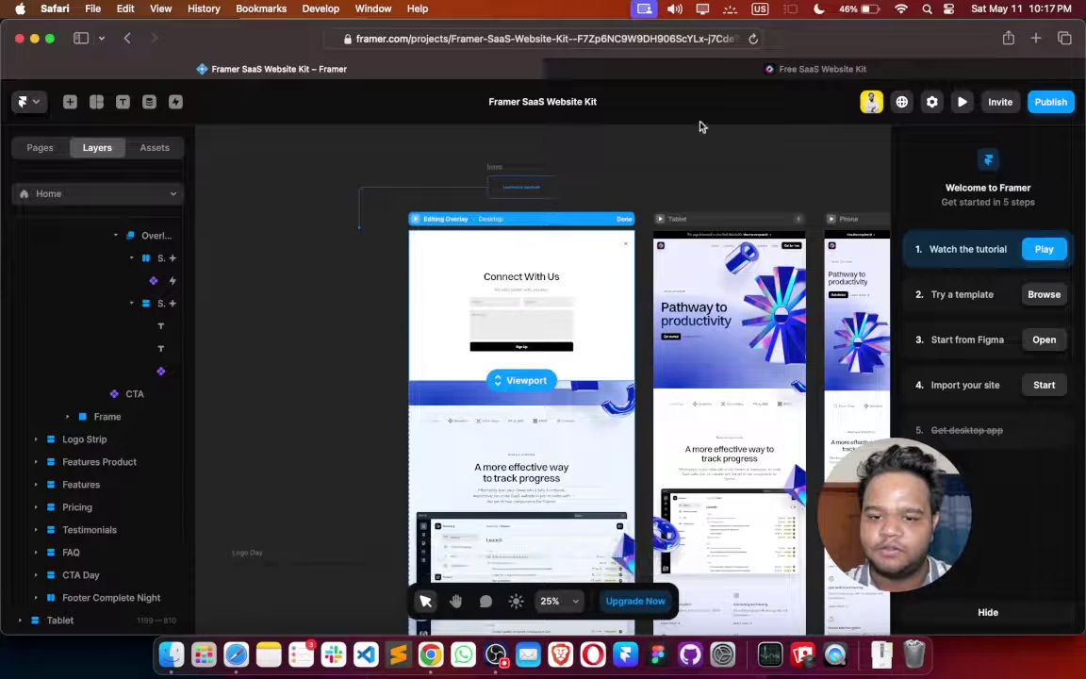
pyautogui.click(701, 179)
pyautogui.hscroll(4, 623, 235)
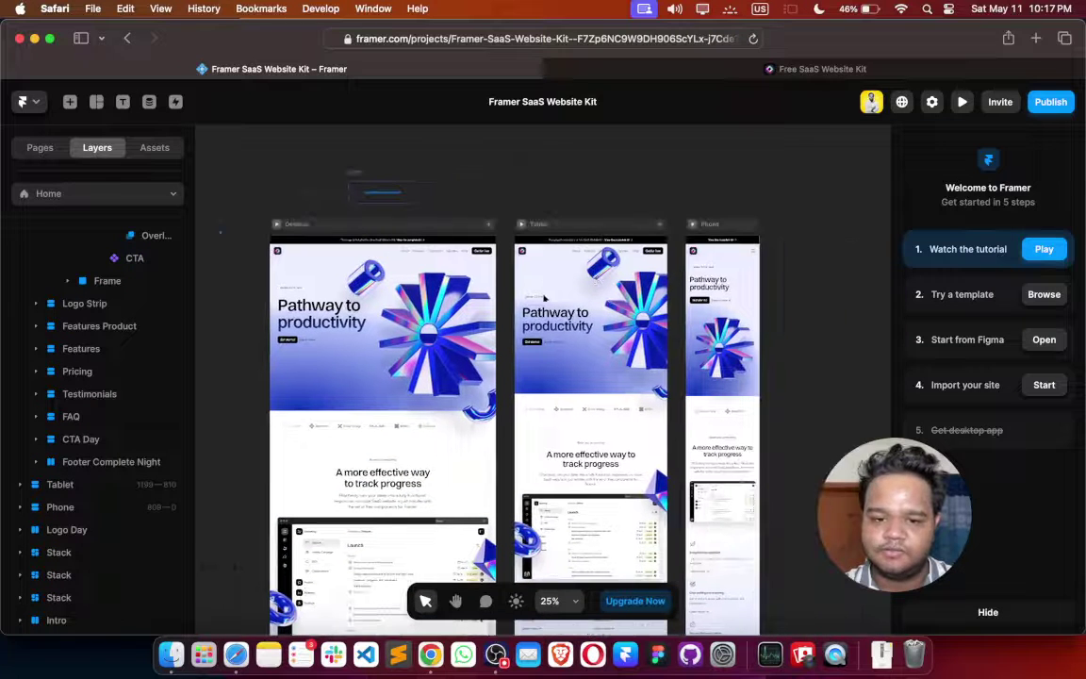
pyautogui.click(535, 343)
pyautogui.click(142, 449)
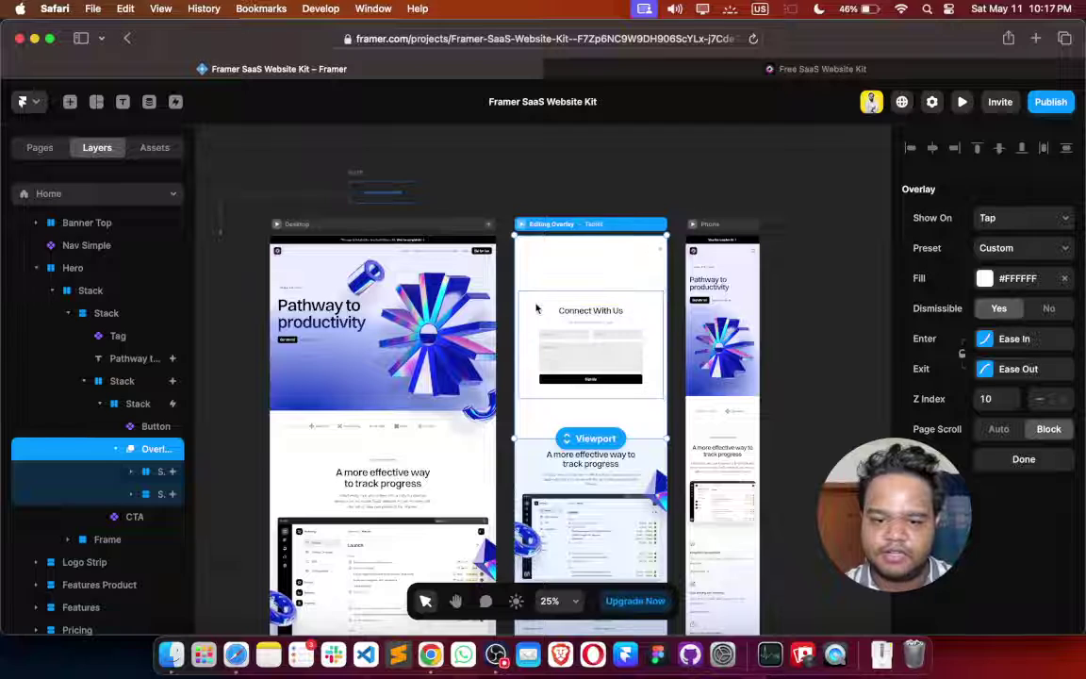
# Move the form stack up to 152 px from the top of the Tablet overlay and leave overlay editing
pyautogui.click(564, 316)
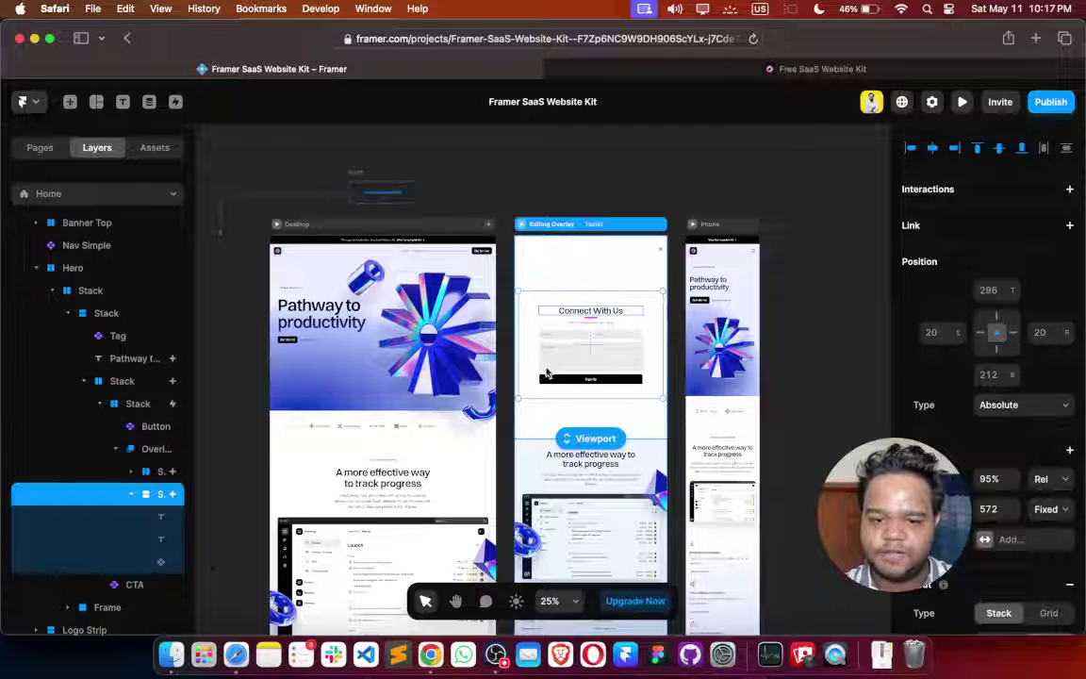
pyautogui.moveTo(535, 388); pyautogui.dragTo(533, 364)
pyautogui.hscroll(5, 603, 359)
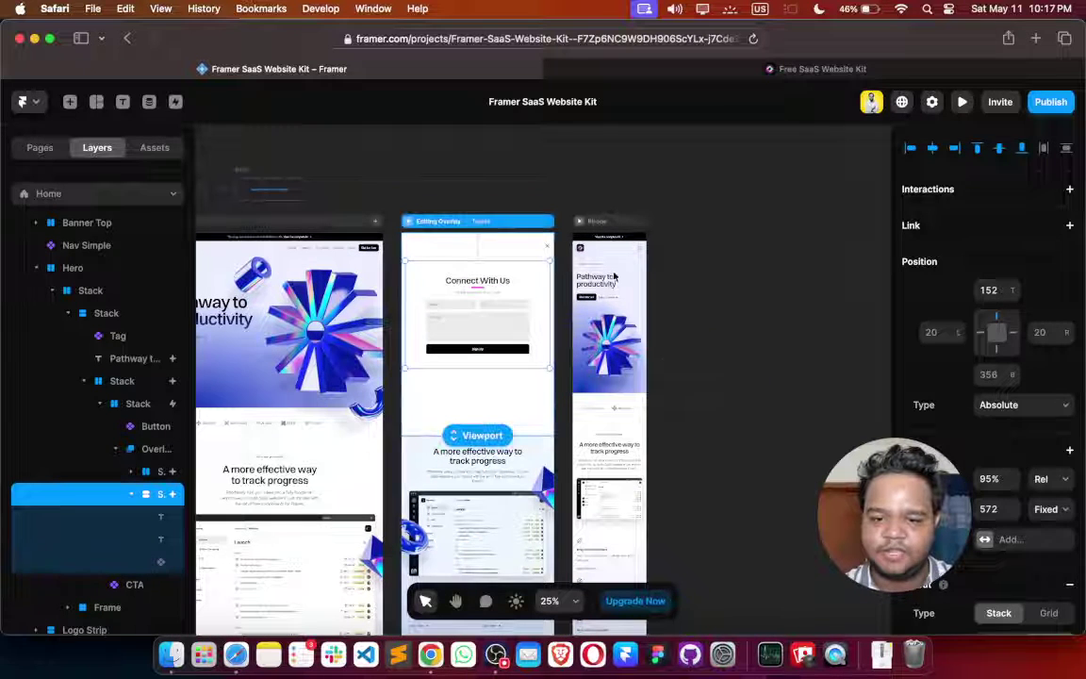
pyautogui.press('Escape')
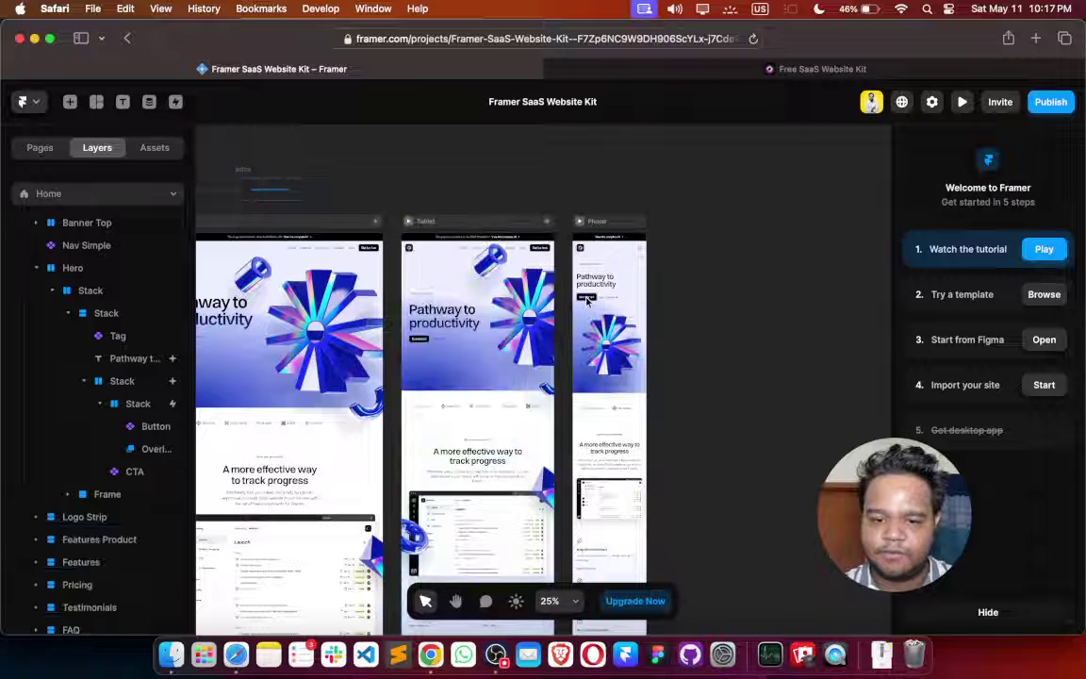
# Open the overlay of the hero's Get started button for editing on the Phone breakpoint
pyautogui.click(586, 300)
pyautogui.click(153, 449)
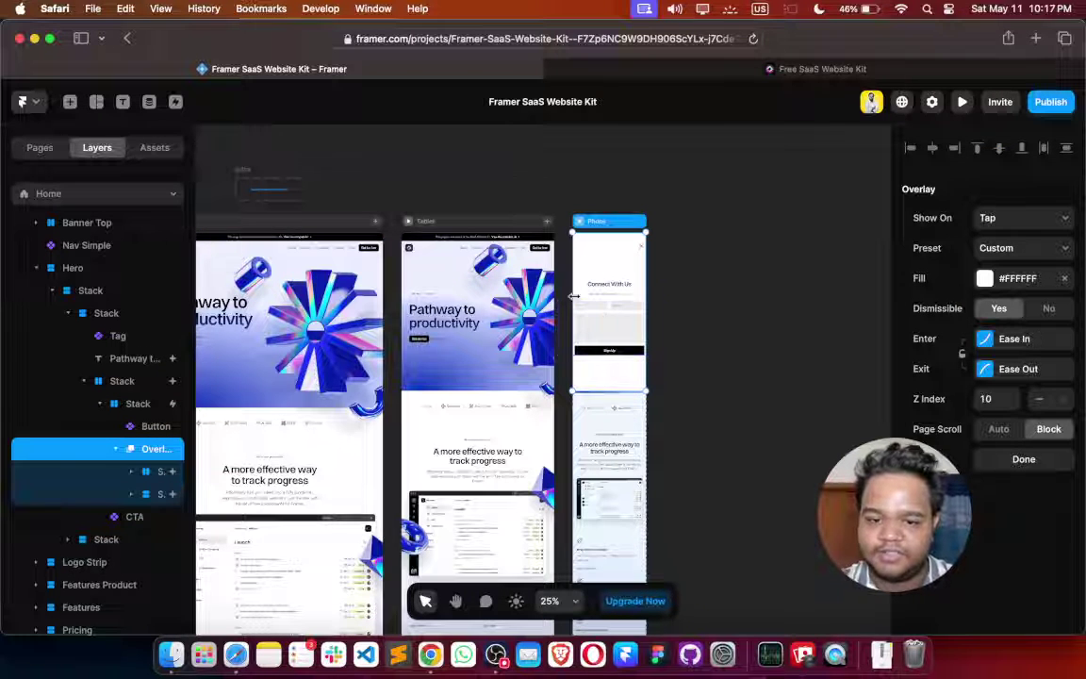
pyautogui.scroll(5, 573, 296)
pyautogui.hscroll(2, 593, 330)
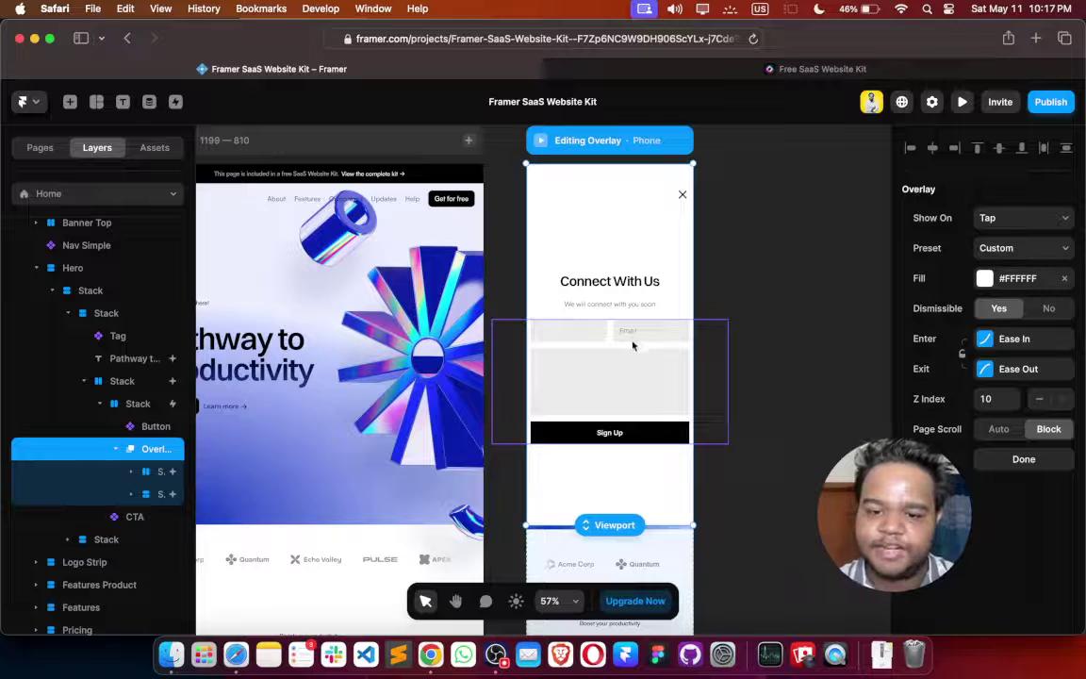
# Set the width of the contact form in the Phone overlay to Relative, 100%
pyautogui.click(563, 345)
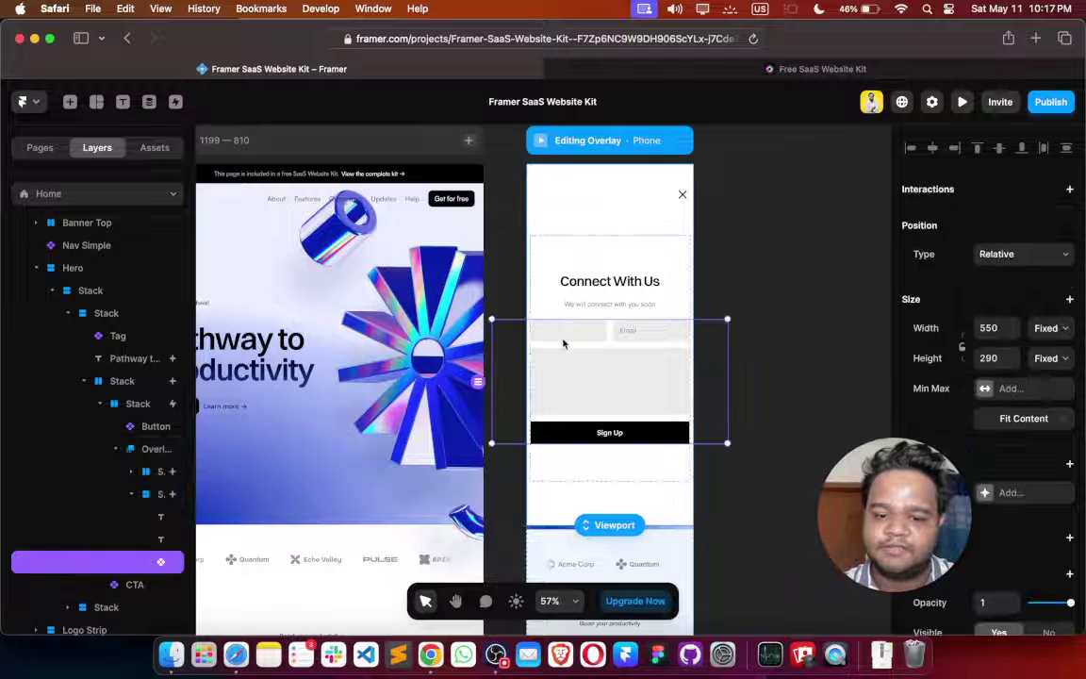
pyautogui.click(1048, 329)
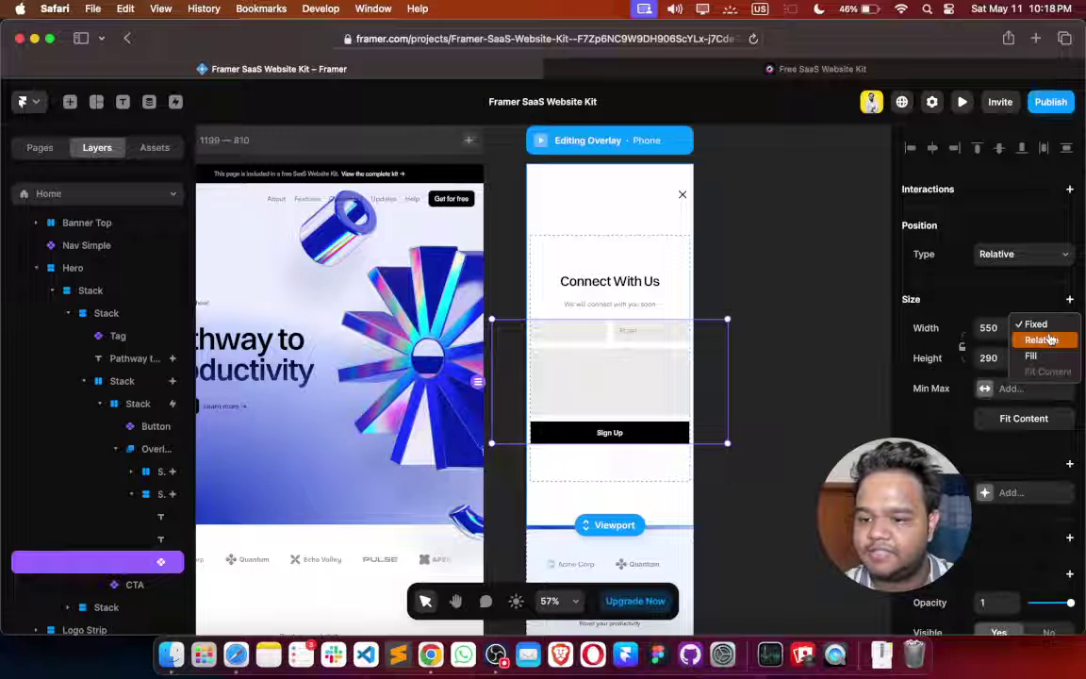
pyautogui.click(1045, 341)
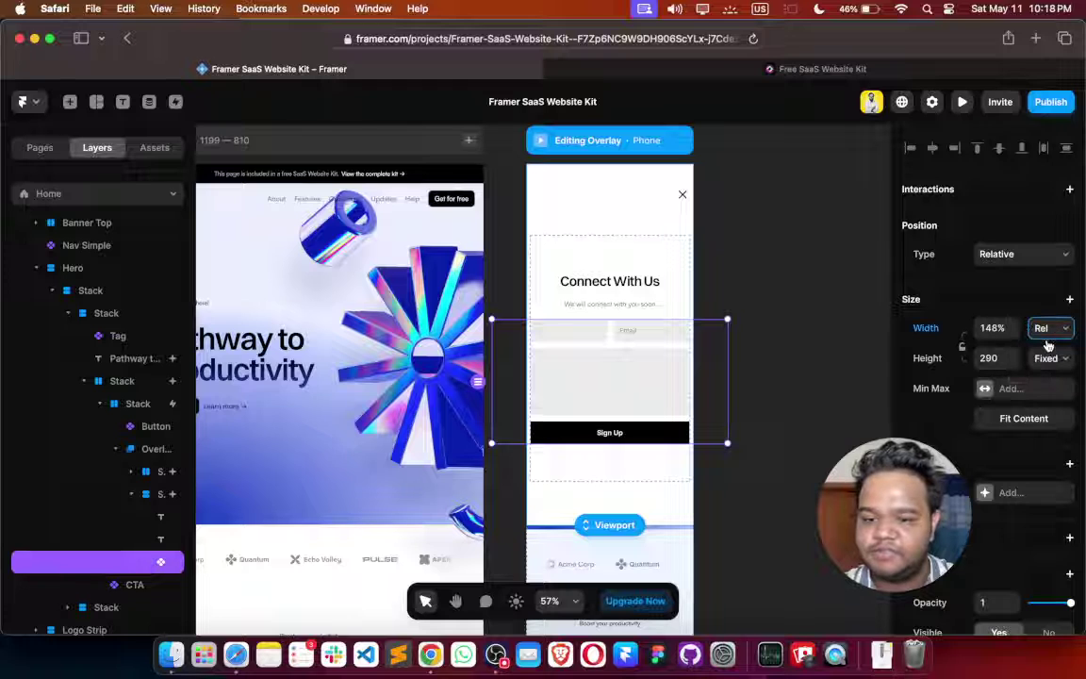
pyautogui.click(995, 329)
pyautogui.press('Return')
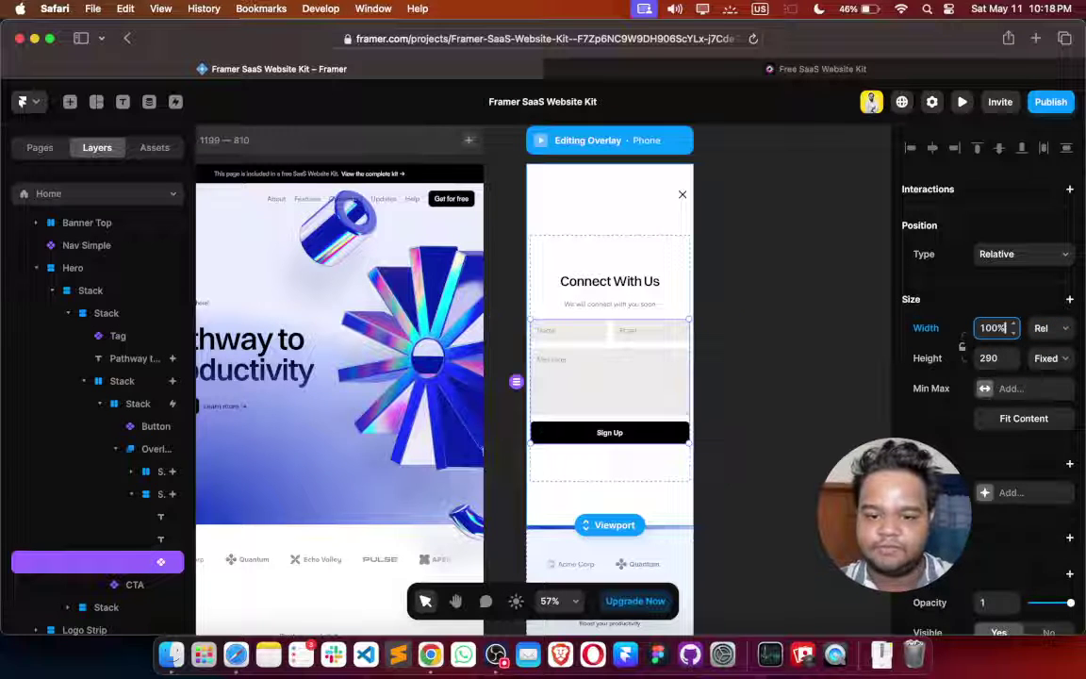
pyautogui.click(817, 347)
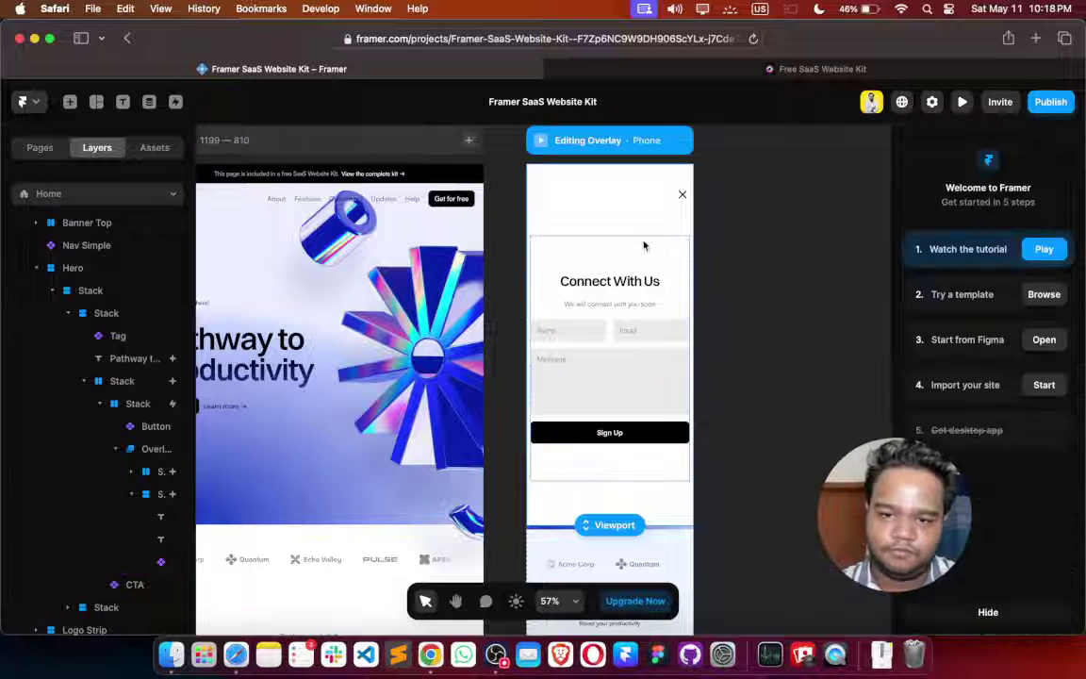
# Set the width of the Connect With Us heading in the Phone overlay to Fill
pyautogui.click(555, 282)
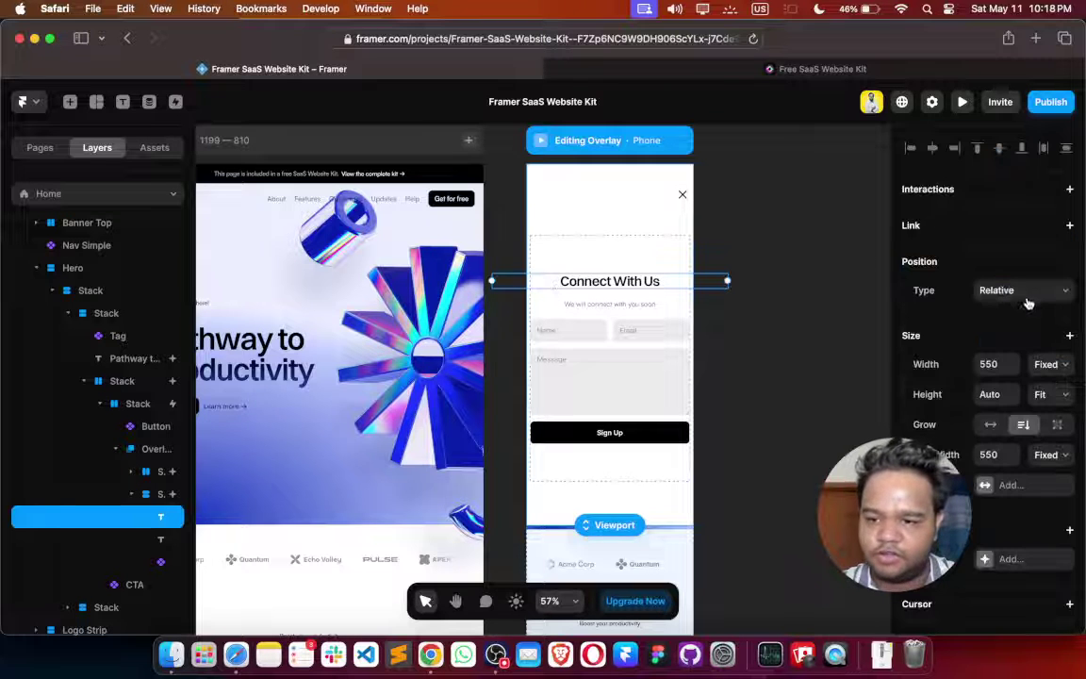
pyautogui.click(1031, 292)
pyautogui.click(974, 350)
pyautogui.click(1045, 364)
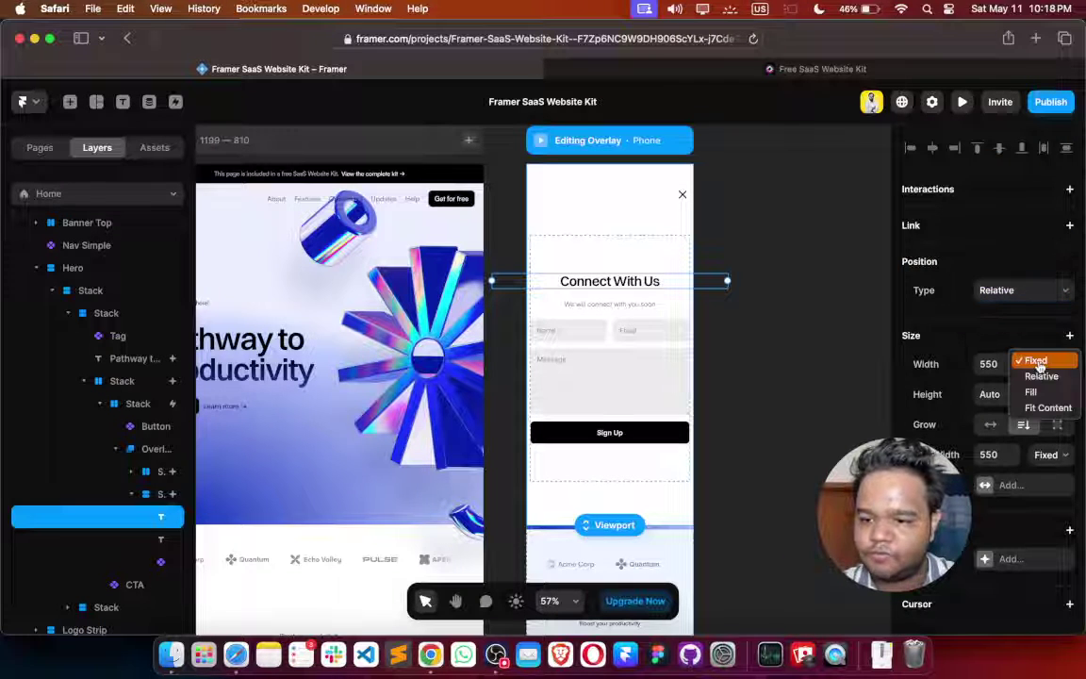
pyautogui.click(1038, 394)
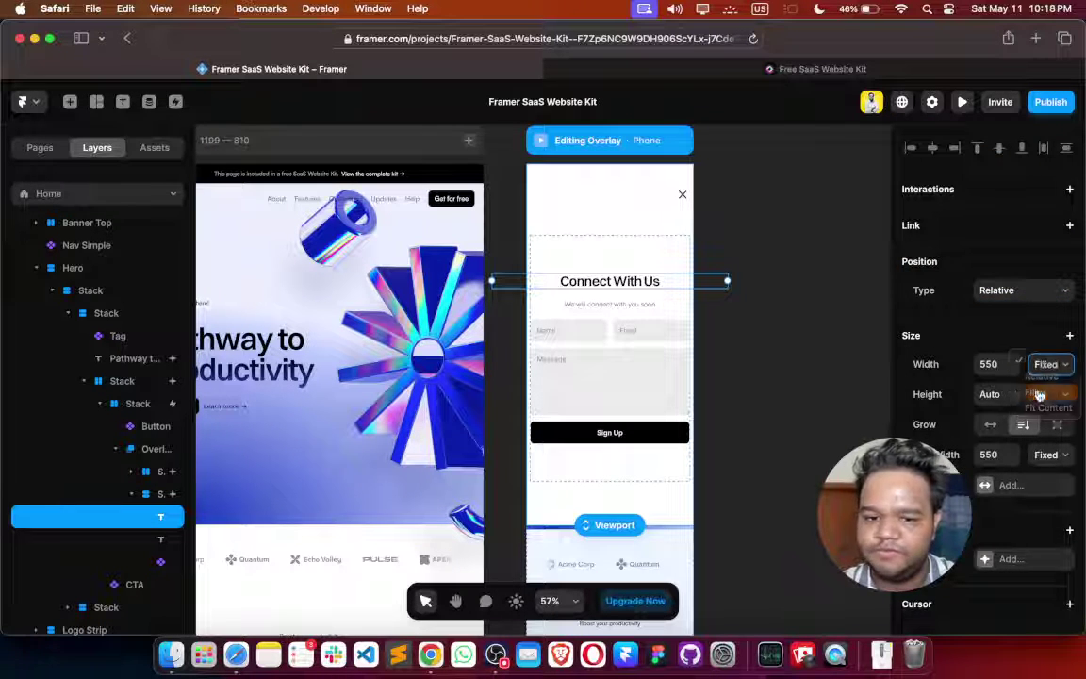
pyautogui.click(580, 249)
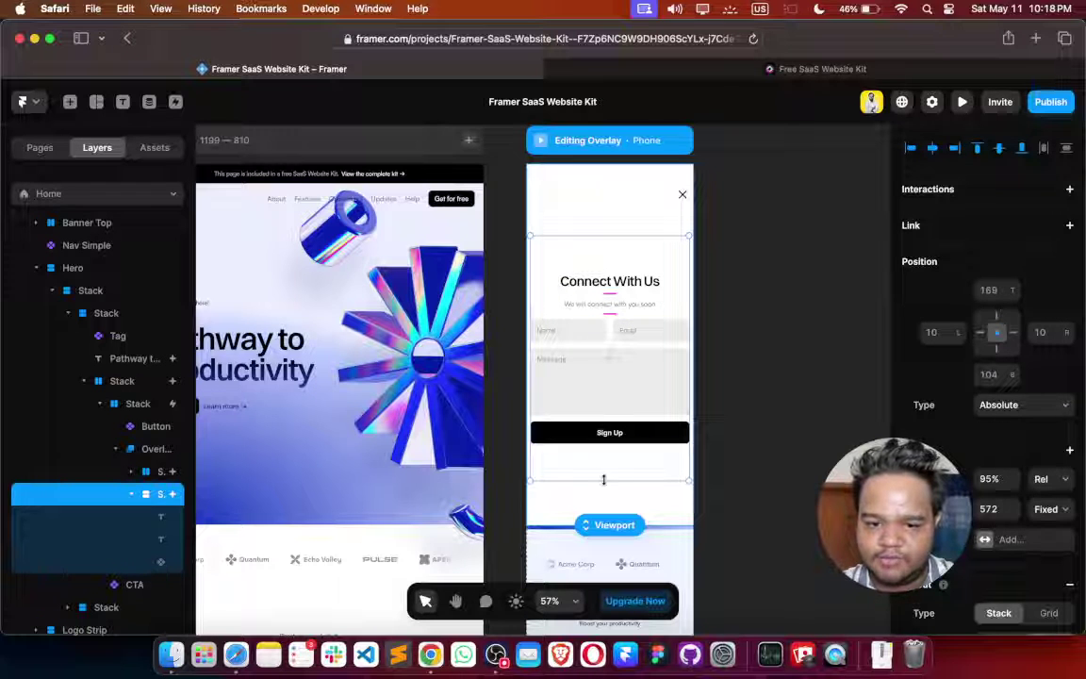
pyautogui.click(725, 463)
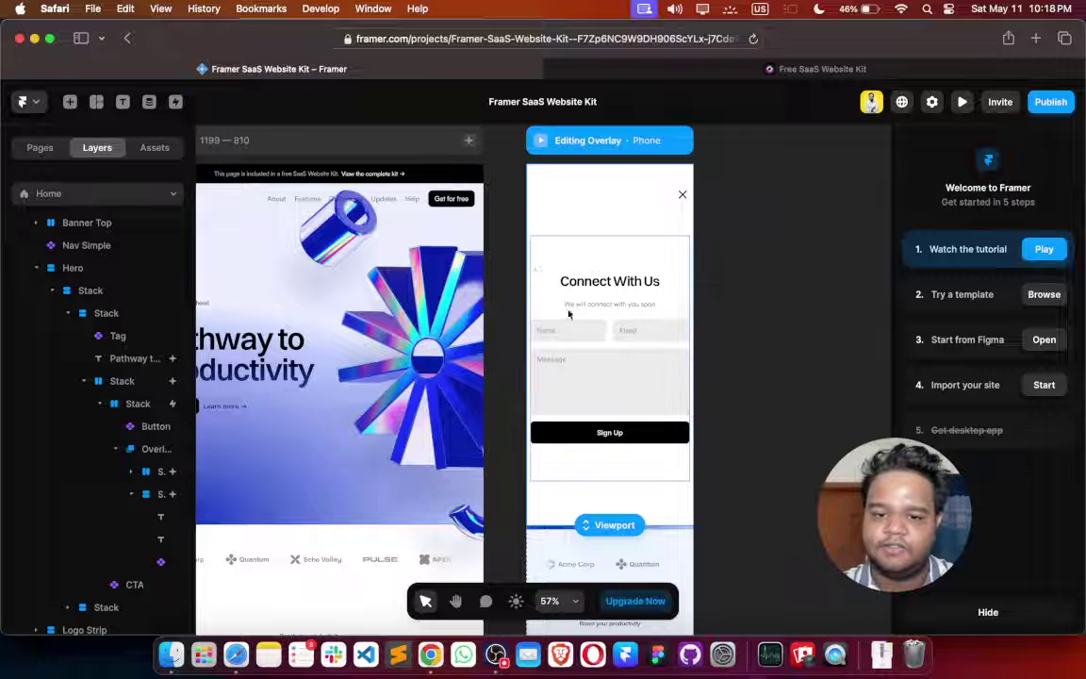
# Shorten the form stack in the Phone overlay to about 457 px high and move it up to about 119 px from the top
pyautogui.click(596, 258)
pyautogui.moveTo(604, 235); pyautogui.dragTo(606, 285)
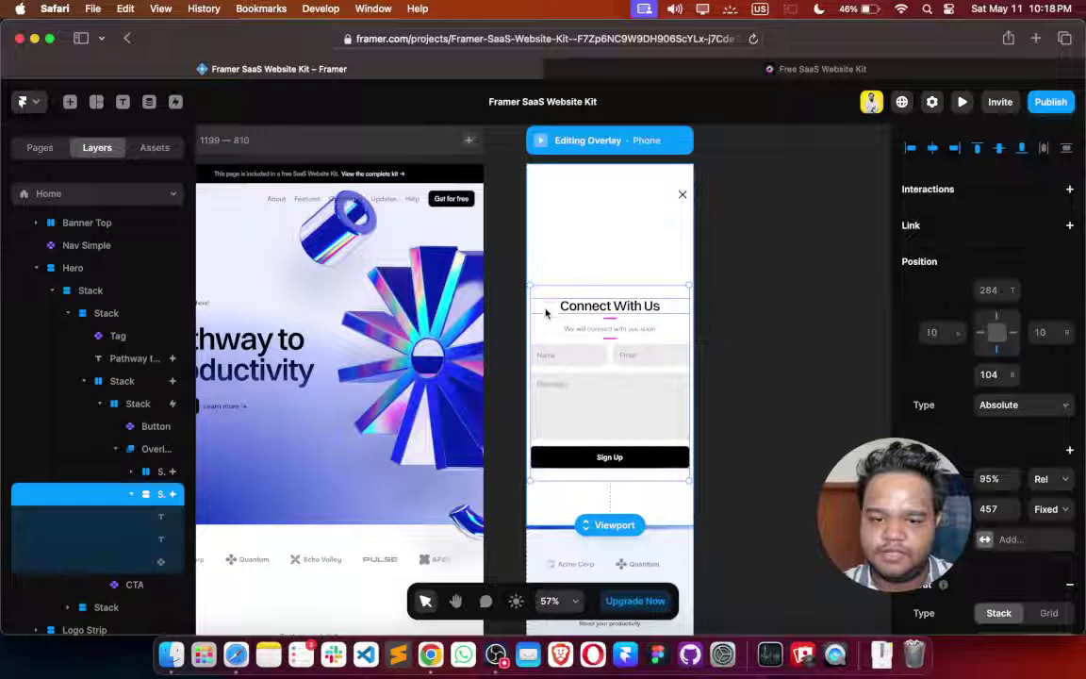
pyautogui.moveTo(544, 299); pyautogui.dragTo(545, 229)
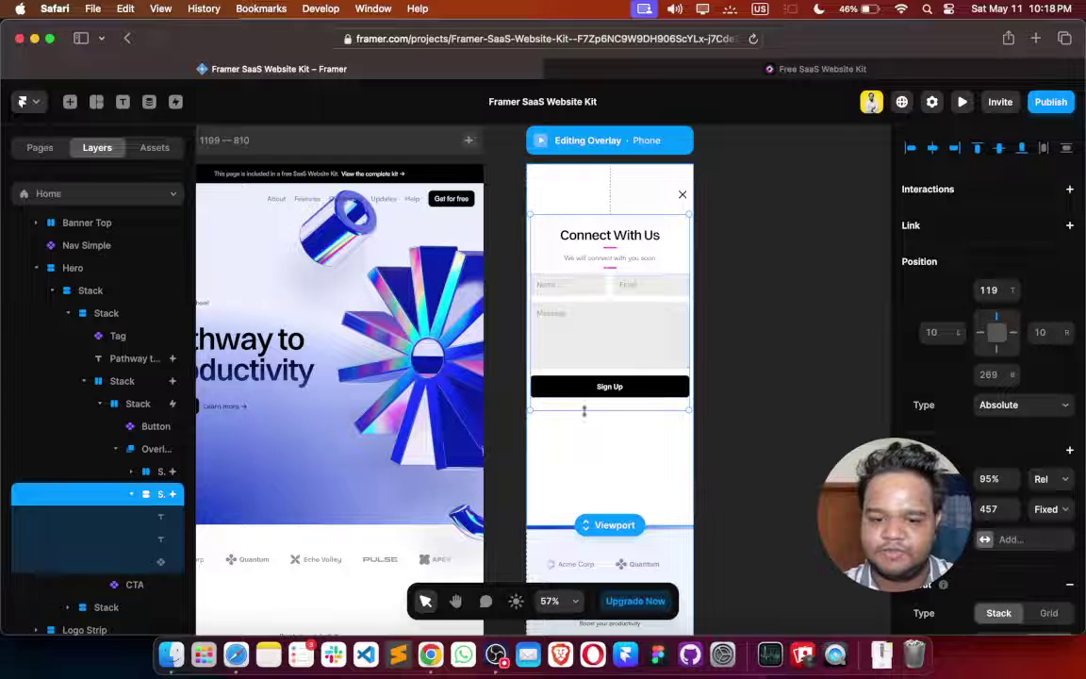
pyautogui.click(822, 410)
# Publish the Phone overlay changes as an update and reload the live website
pyautogui.click(1050, 102)
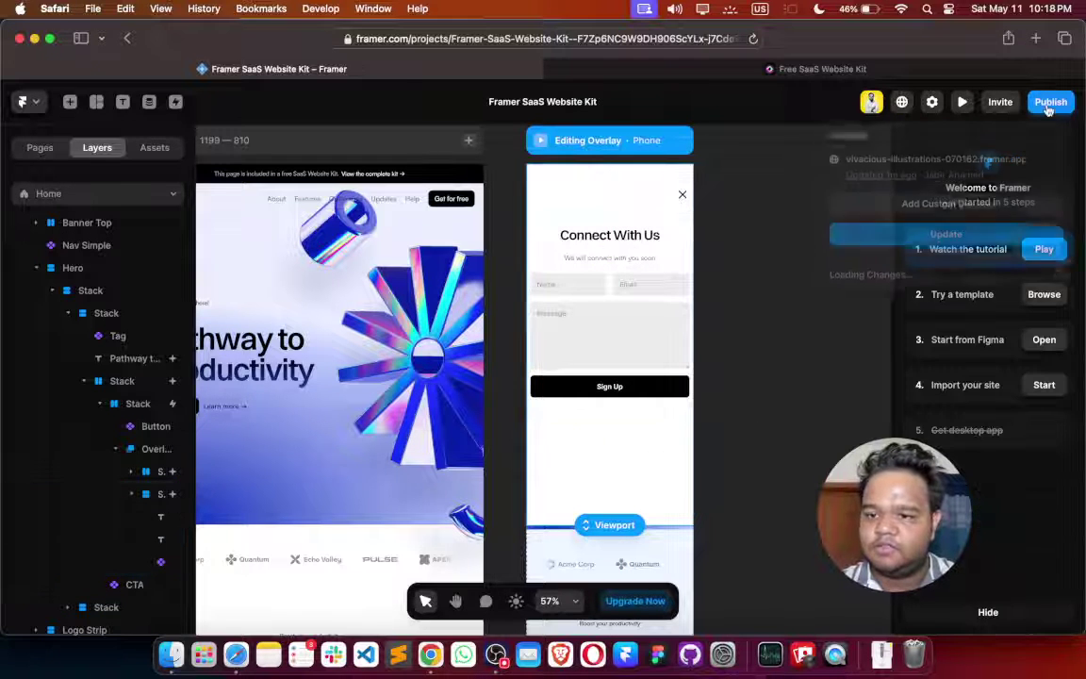
pyautogui.click(728, 71)
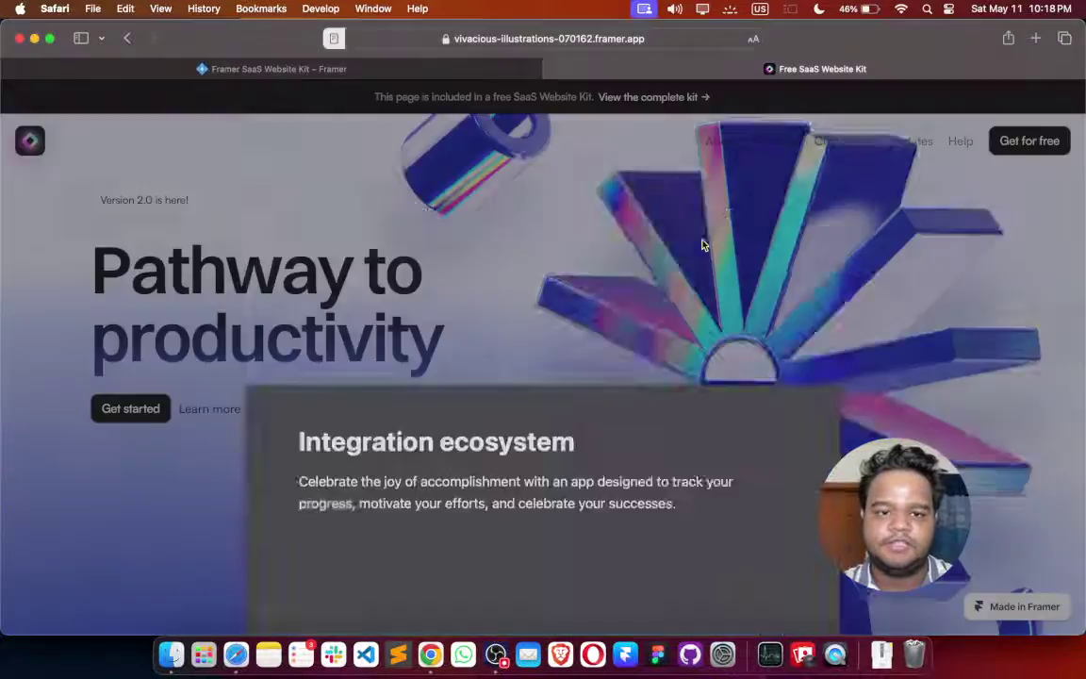
pyautogui.click(547, 38)
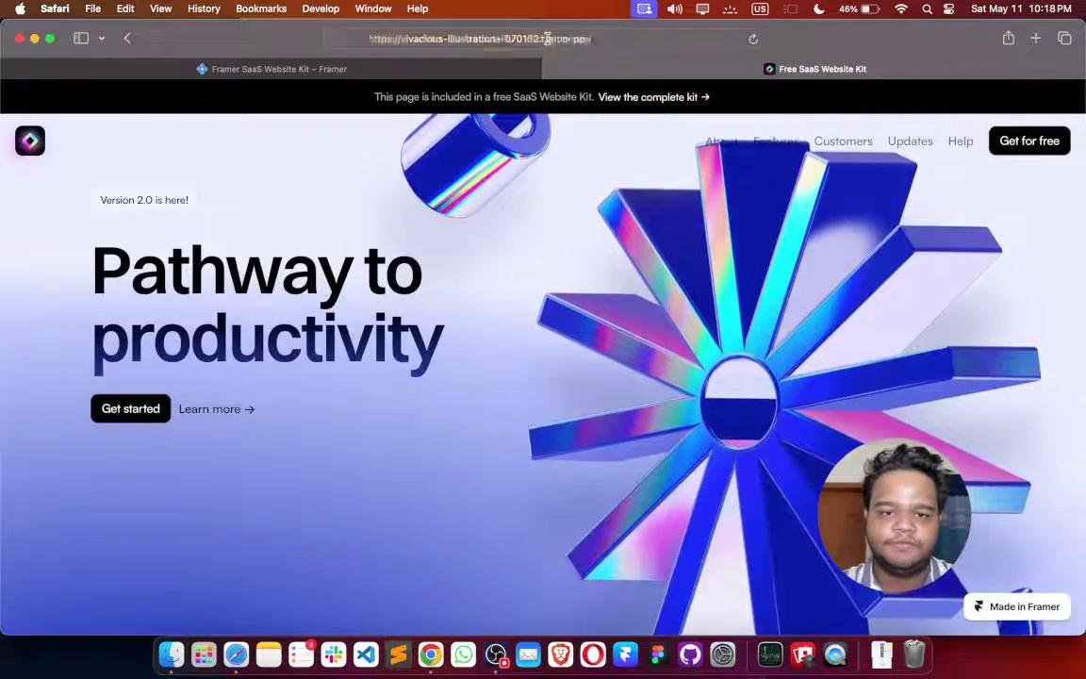
pyautogui.press('Return')
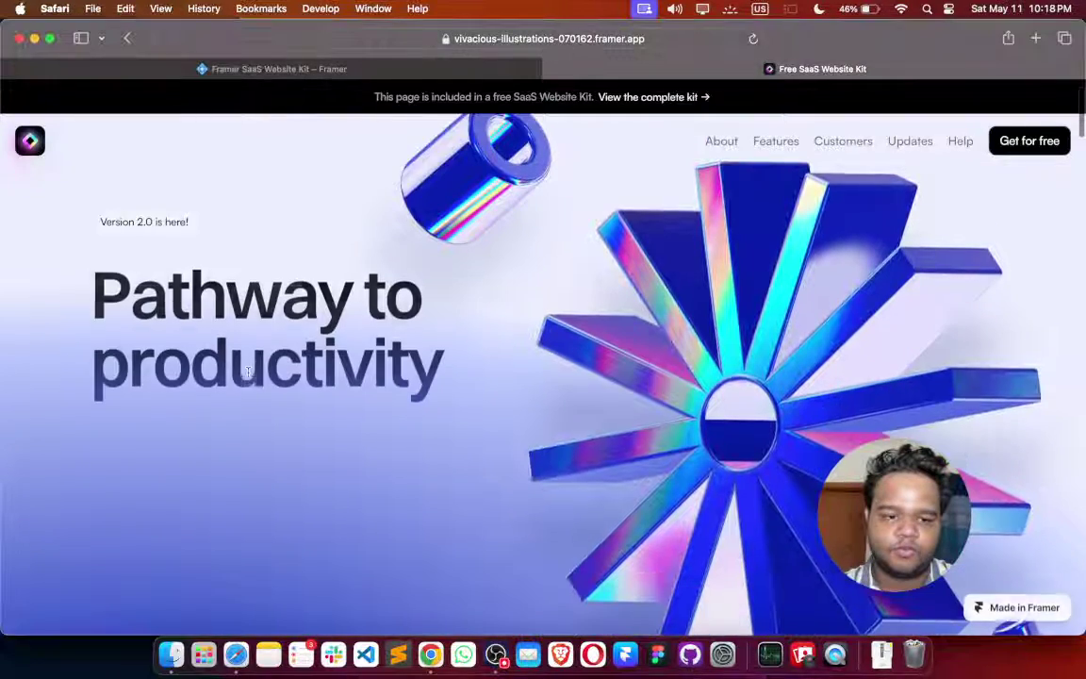
# Open and close the contact overlay from the live page's Get started button at desktop width
pyautogui.click(128, 431)
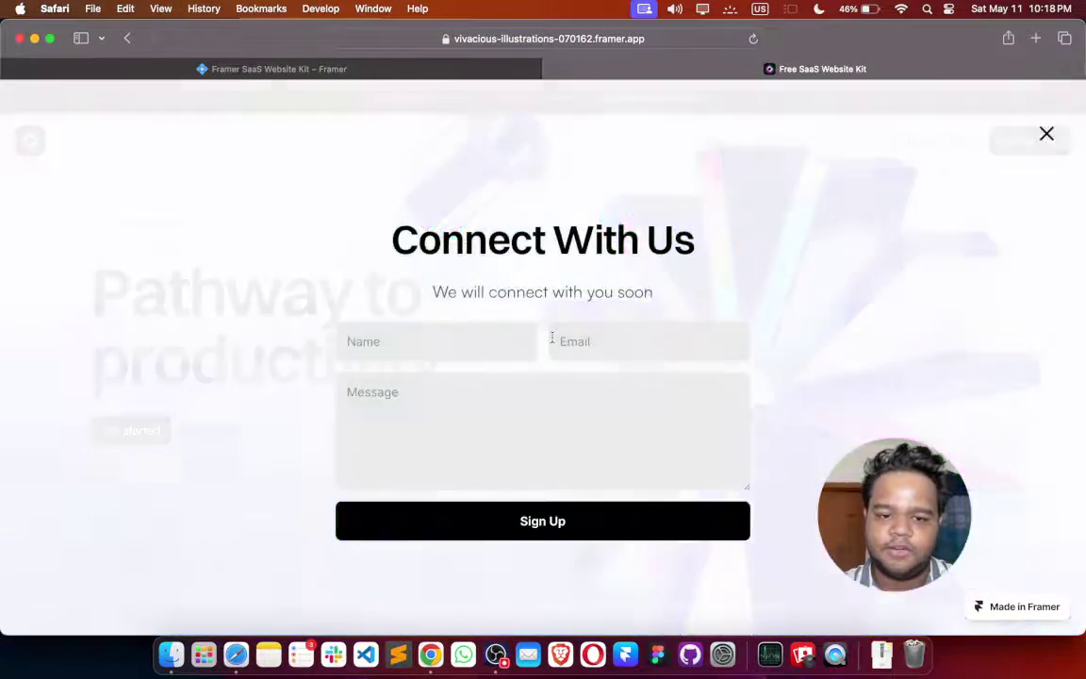
pyautogui.click(1047, 133)
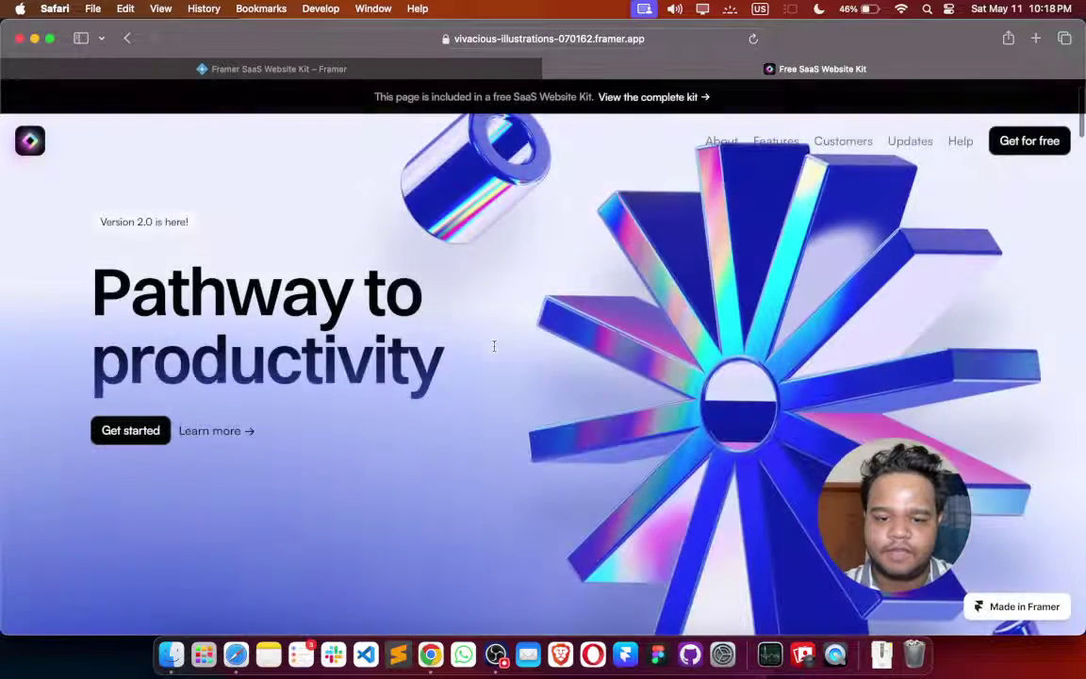
pyautogui.rightClick(497, 347)
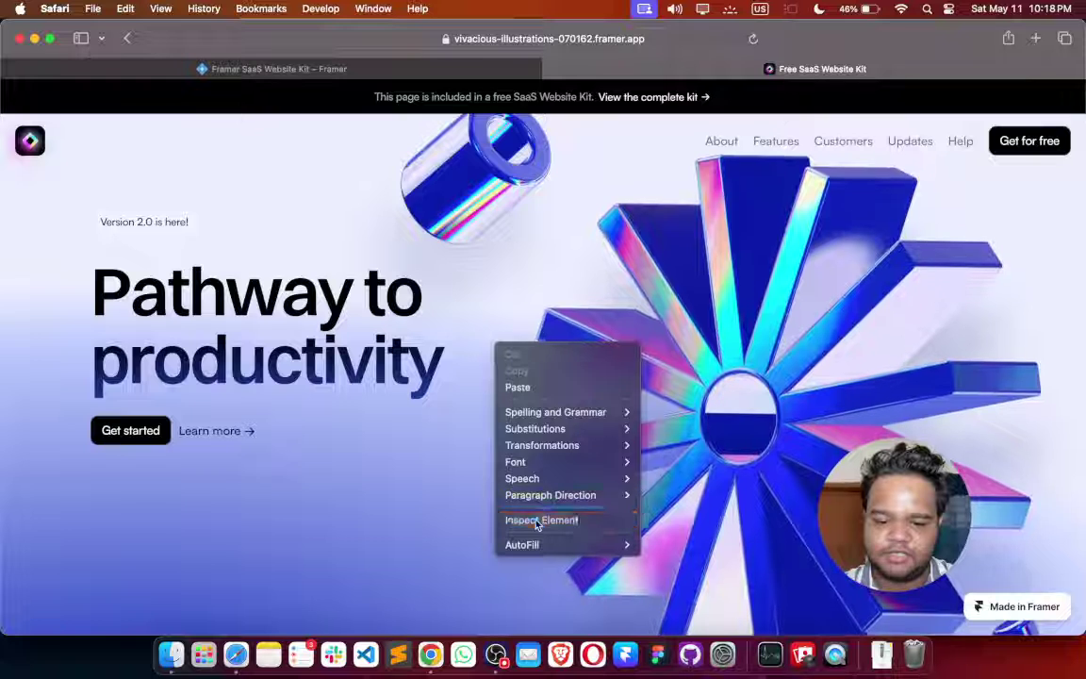
pyautogui.click(187, 420)
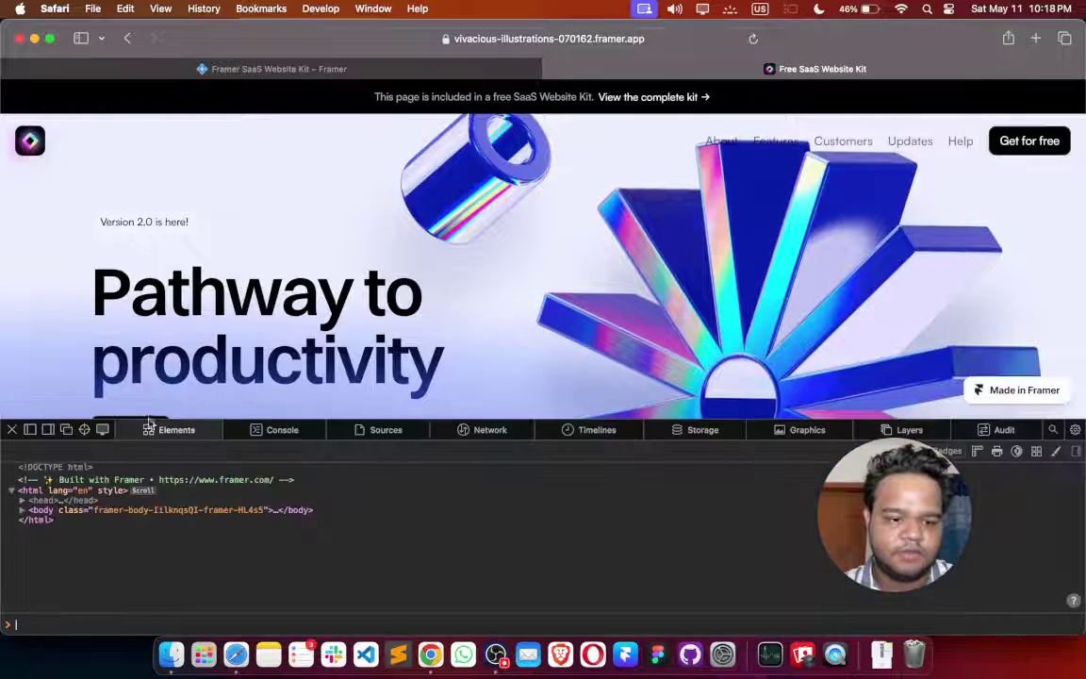
pyautogui.click(103, 429)
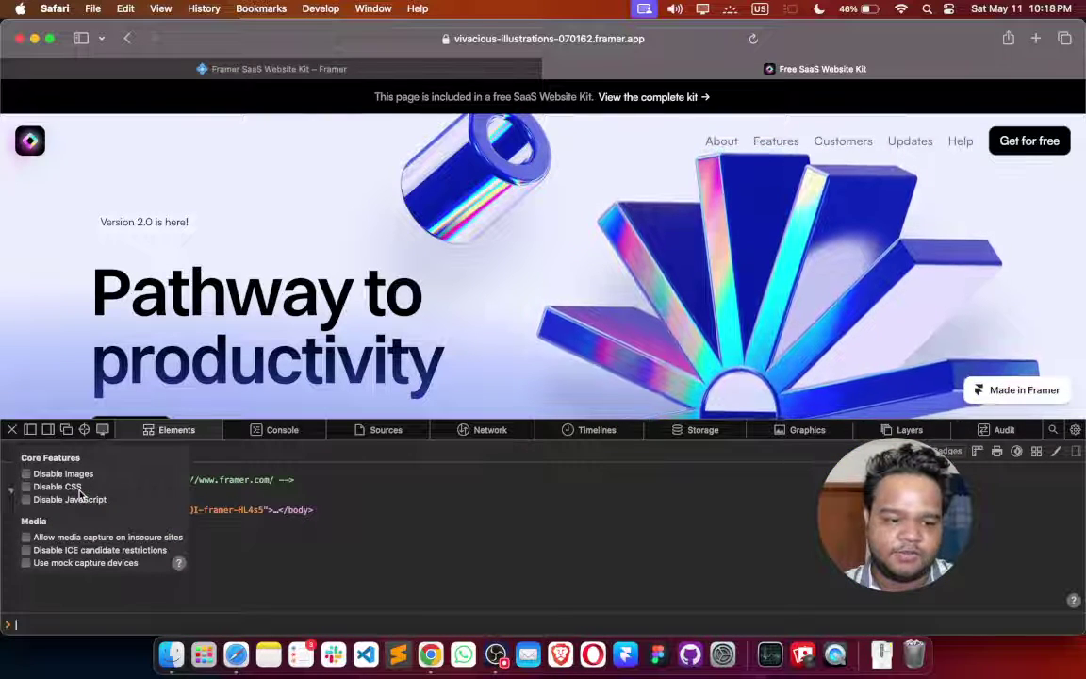
pyautogui.click(75, 437)
pyautogui.click(66, 430)
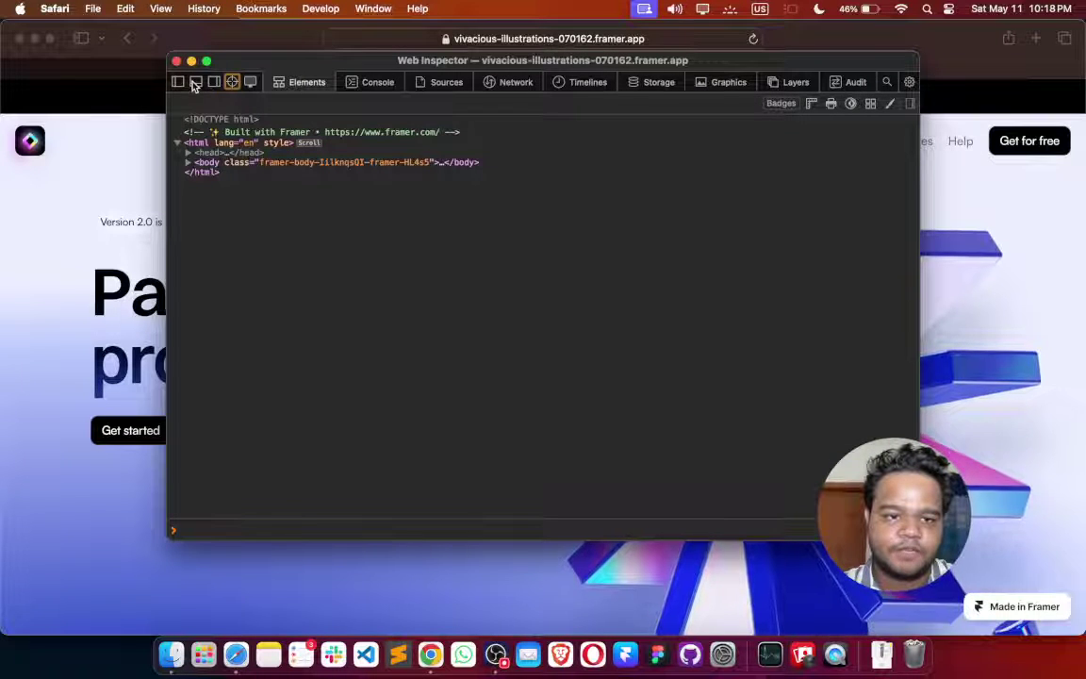
pyautogui.click(195, 84)
pyautogui.click(103, 430)
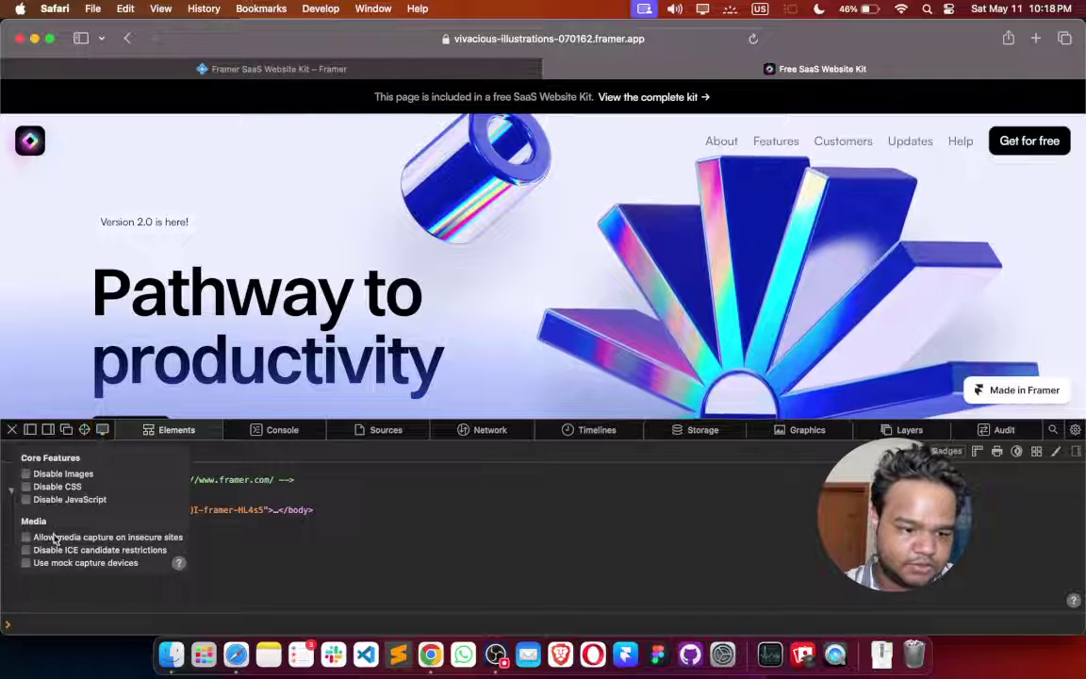
pyautogui.click(66, 429)
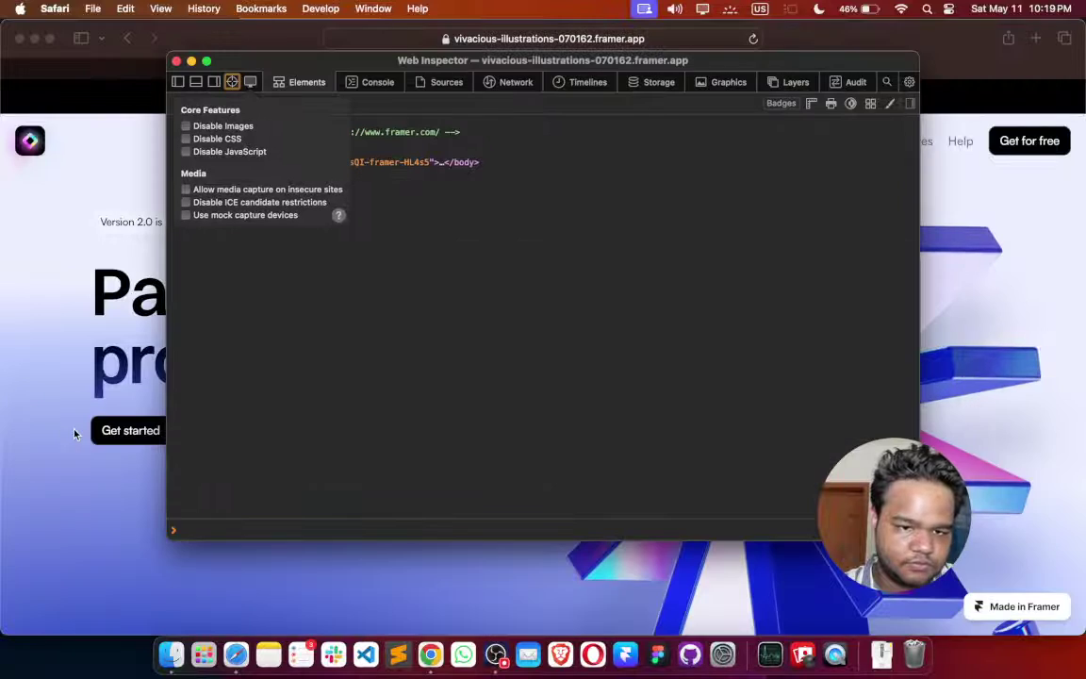
pyautogui.click(253, 84)
pyautogui.click(253, 84)
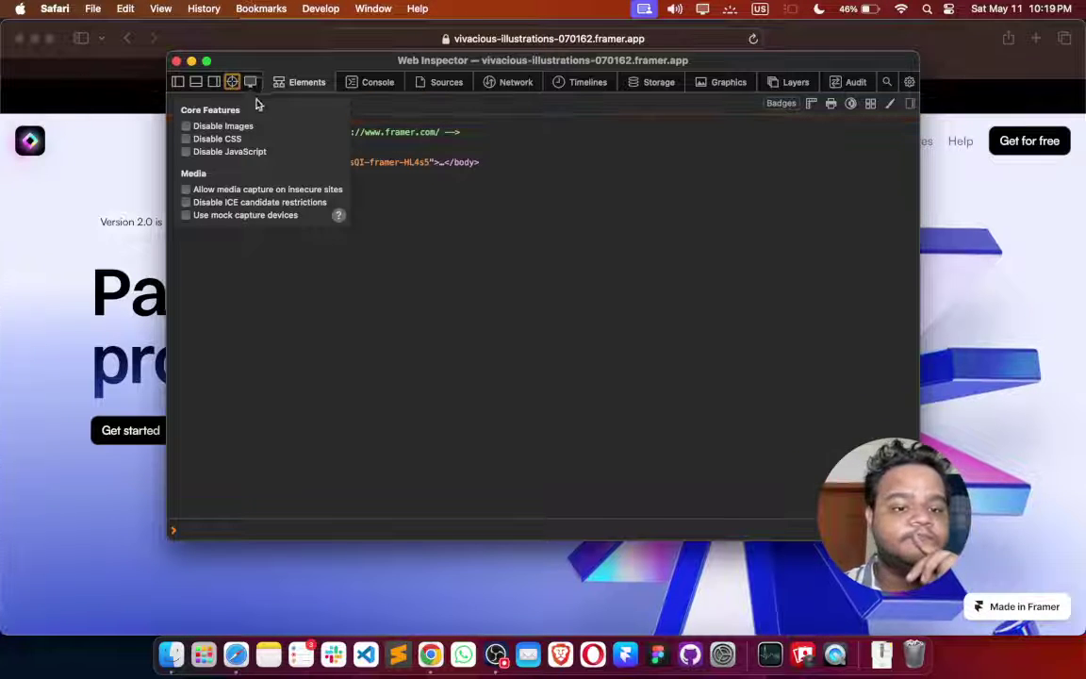
pyautogui.click(248, 83)
pyautogui.click(248, 83)
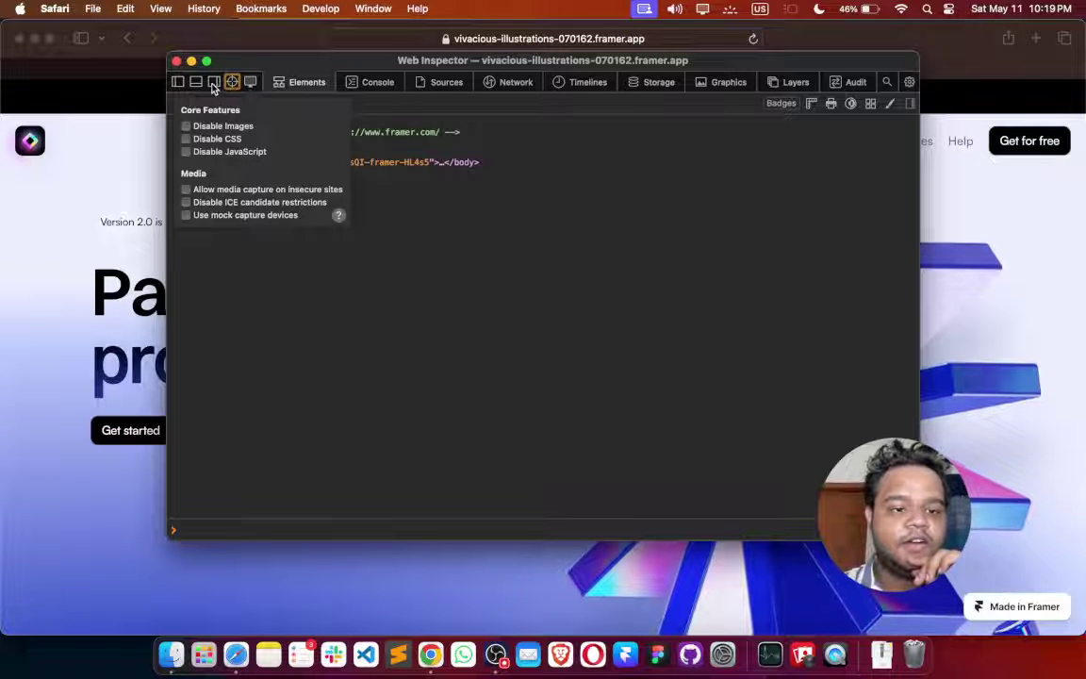
pyautogui.click(213, 83)
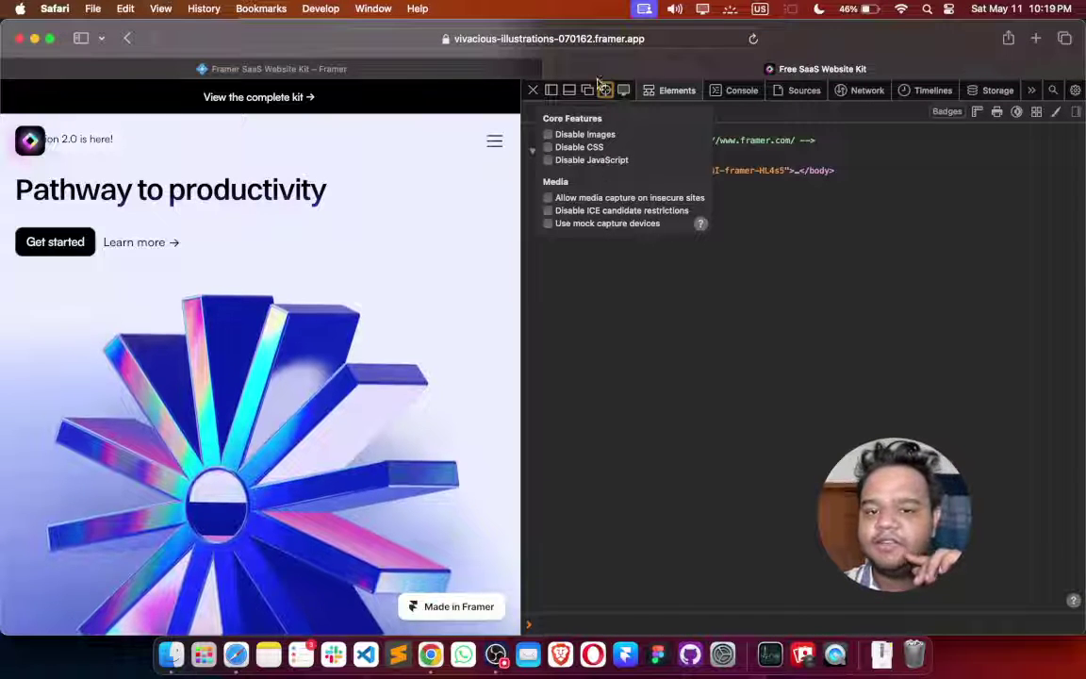
pyautogui.click(532, 91)
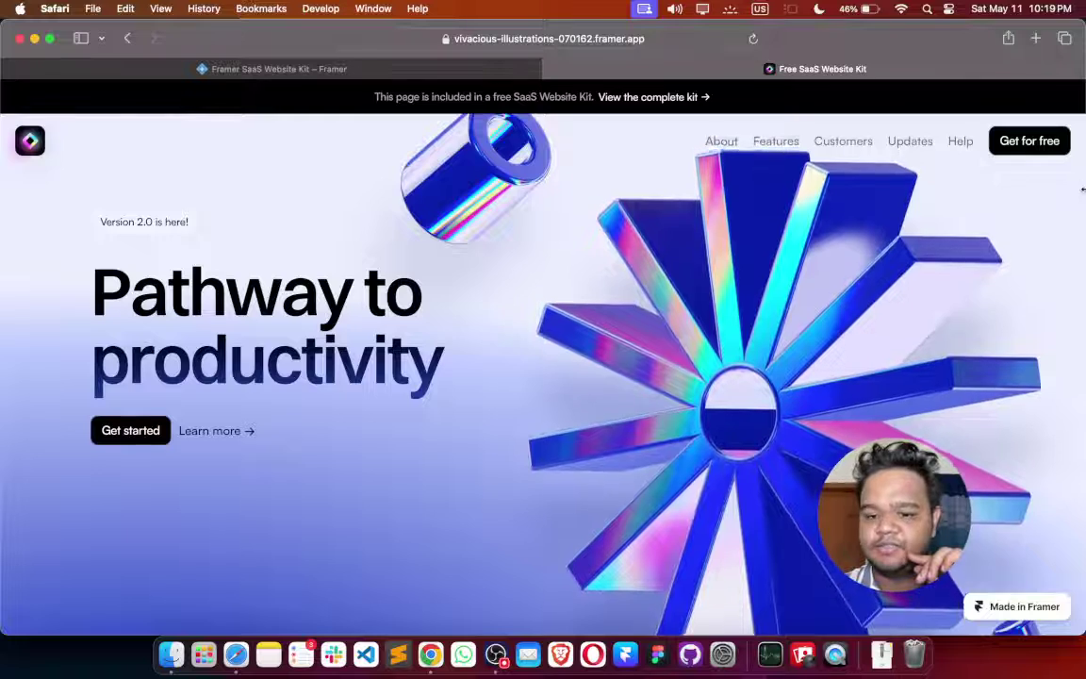
# Narrow the browser window to phone width and open and close the contact overlay on the live page
pyautogui.moveTo(1084, 198); pyautogui.dragTo(433, 206)
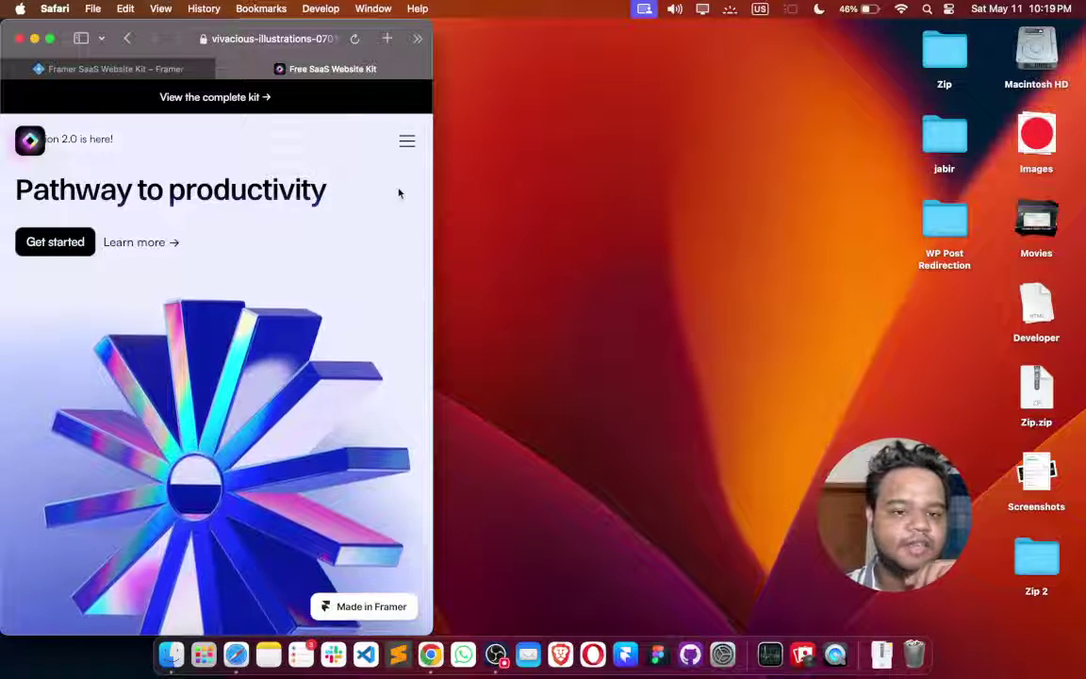
pyautogui.click(71, 244)
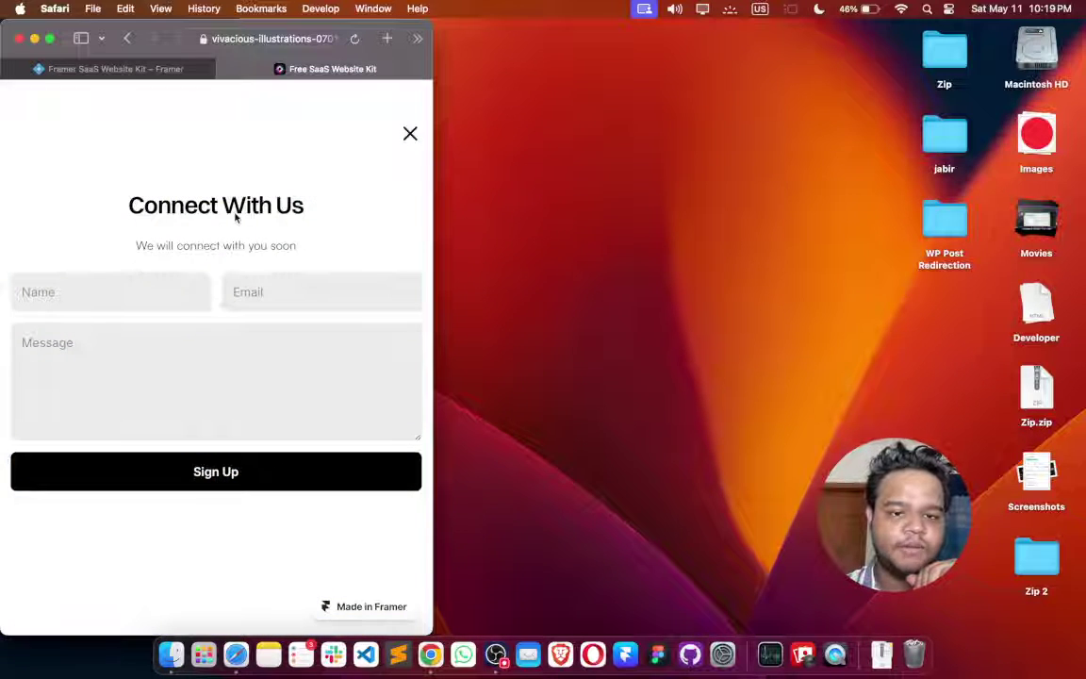
pyautogui.click(410, 132)
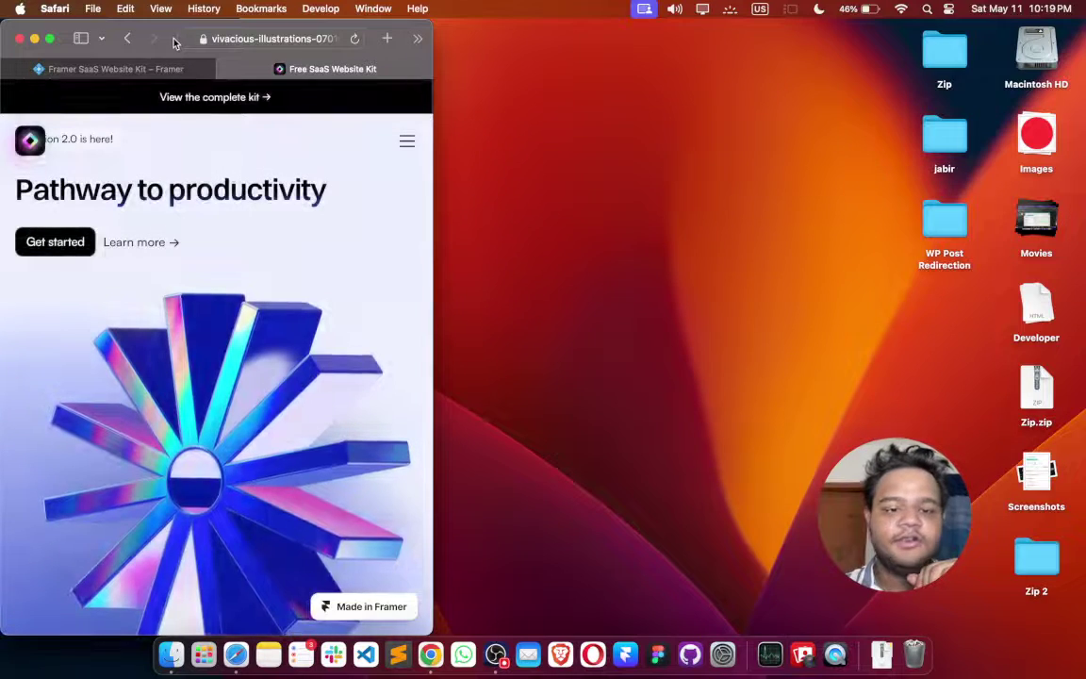
# Restore the browser window to full width and return to the Framer project showing all breakpoints
pyautogui.doubleClick(173, 43)
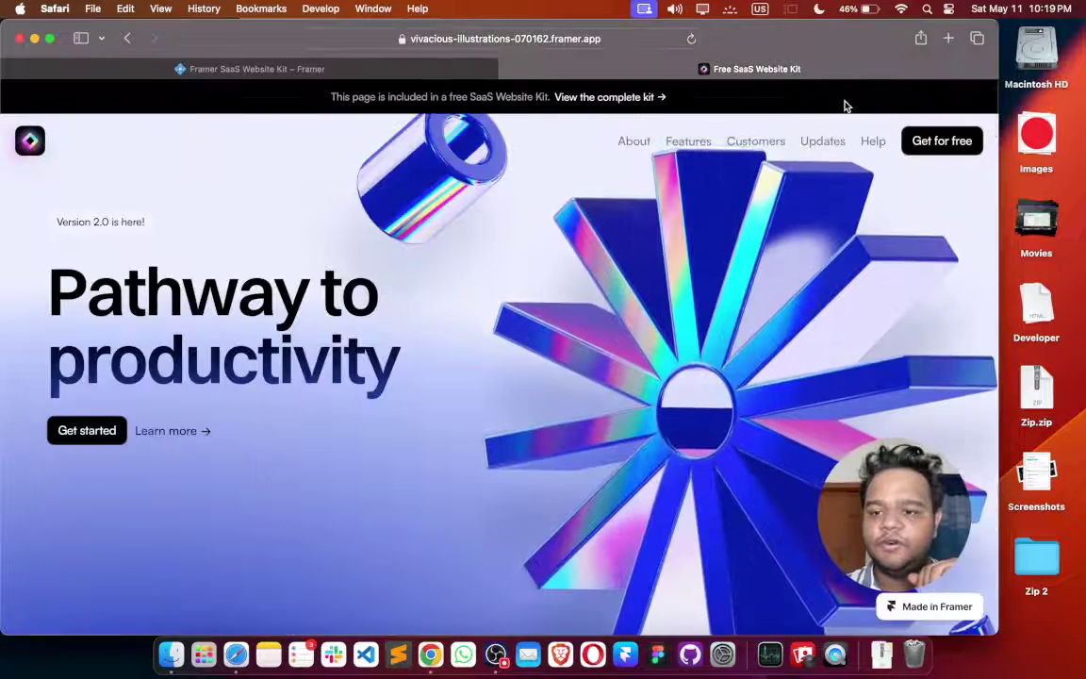
pyautogui.doubleClick(998, 219)
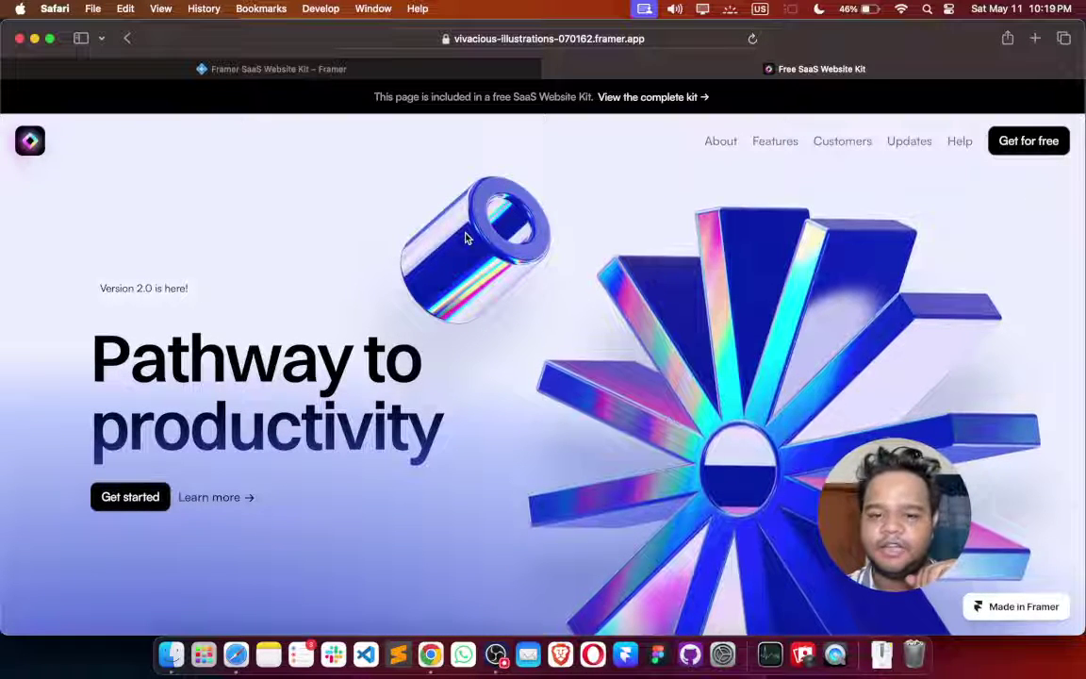
pyautogui.click(335, 69)
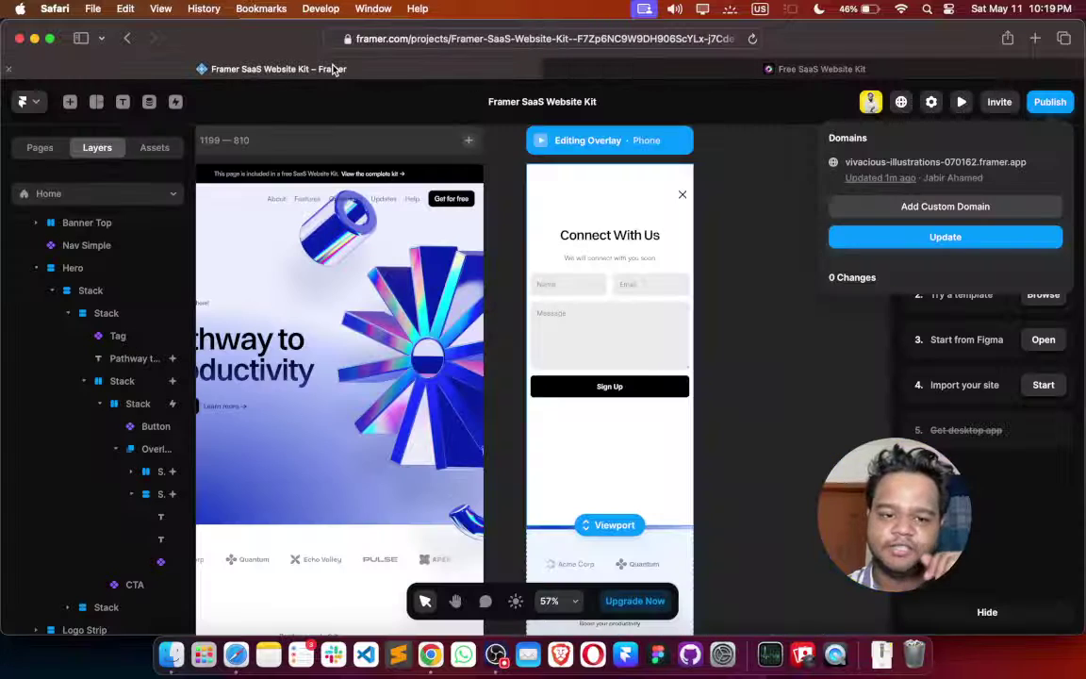
pyautogui.click(727, 338)
pyautogui.scroll(-5, 727, 338)
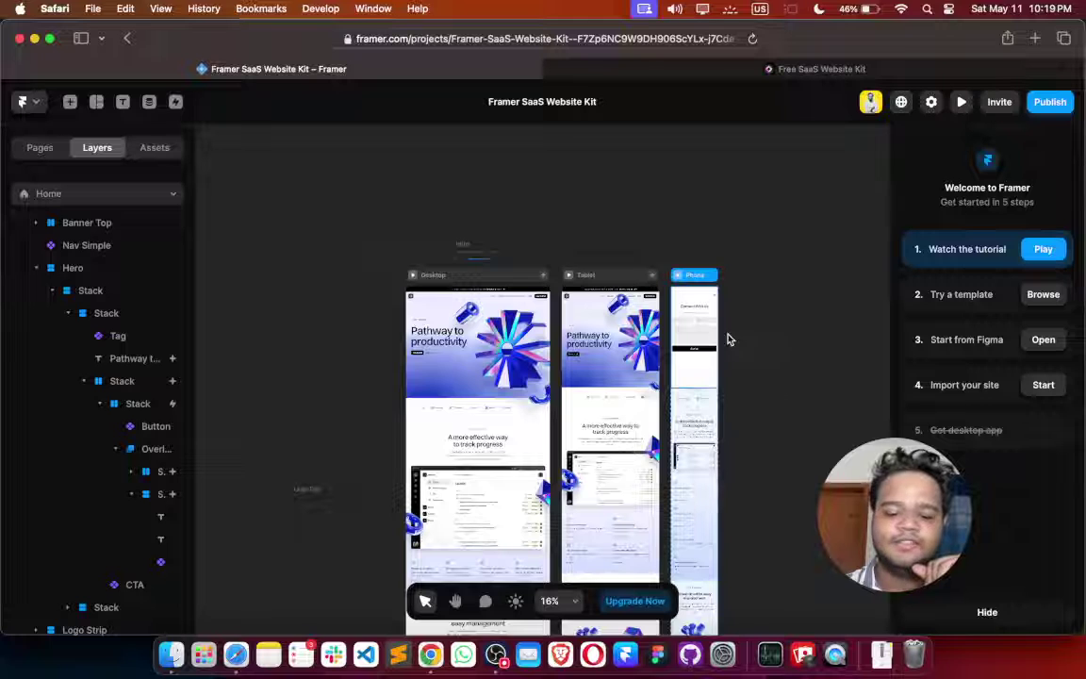
pyautogui.click(980, 482)
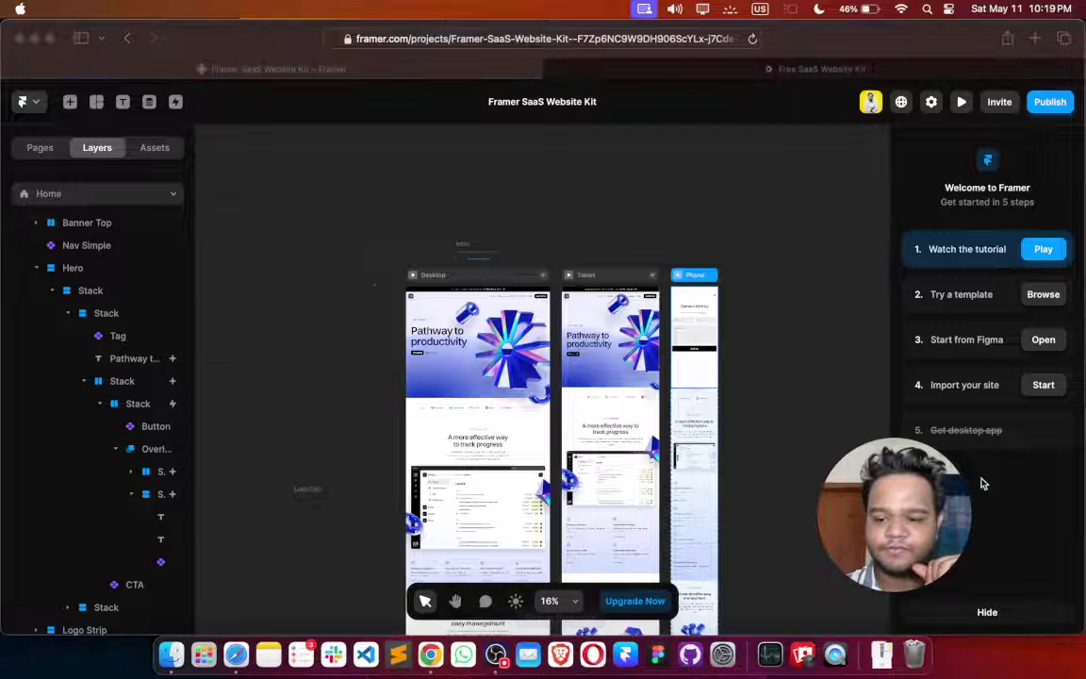